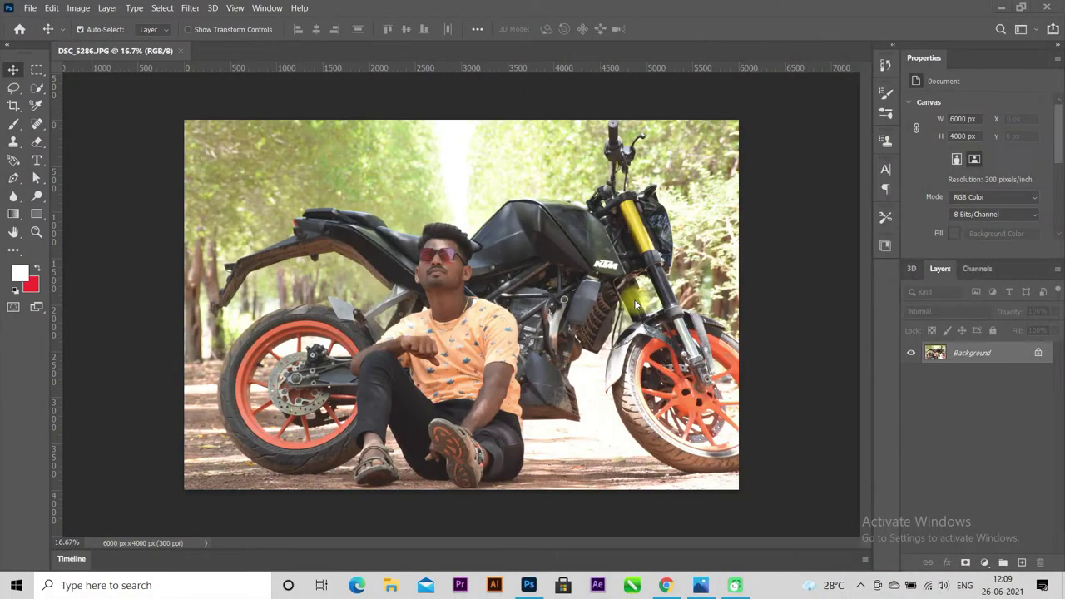
Step: Select the Background layer of the opened DSC_5286.JPG photo
click(971, 353)
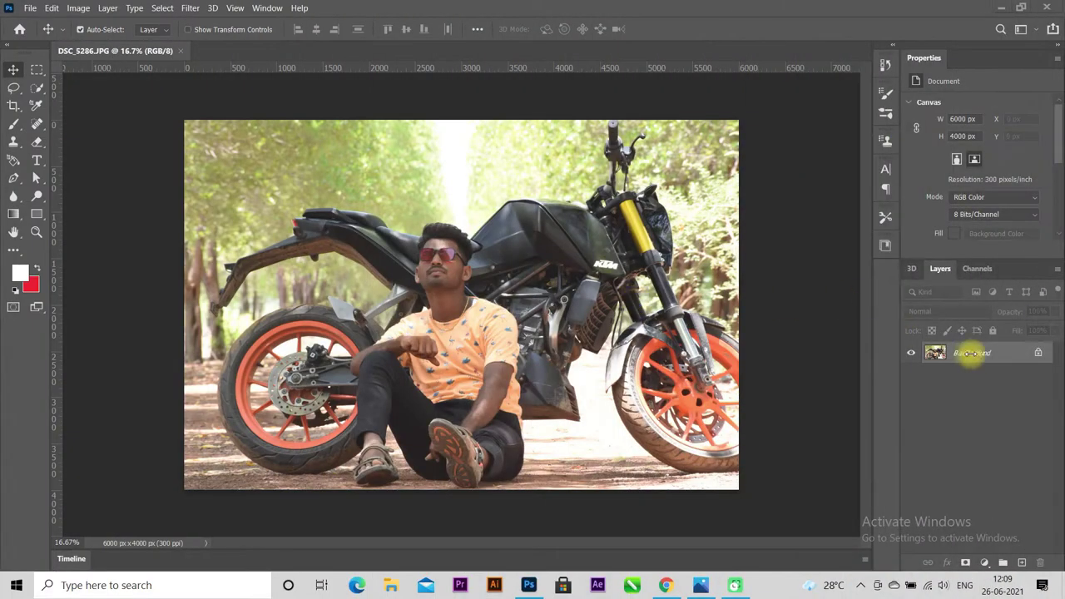
Step: Duplicate the photo layer and bring up the Camera Raw Filter on the copy
key(ctrl+j)
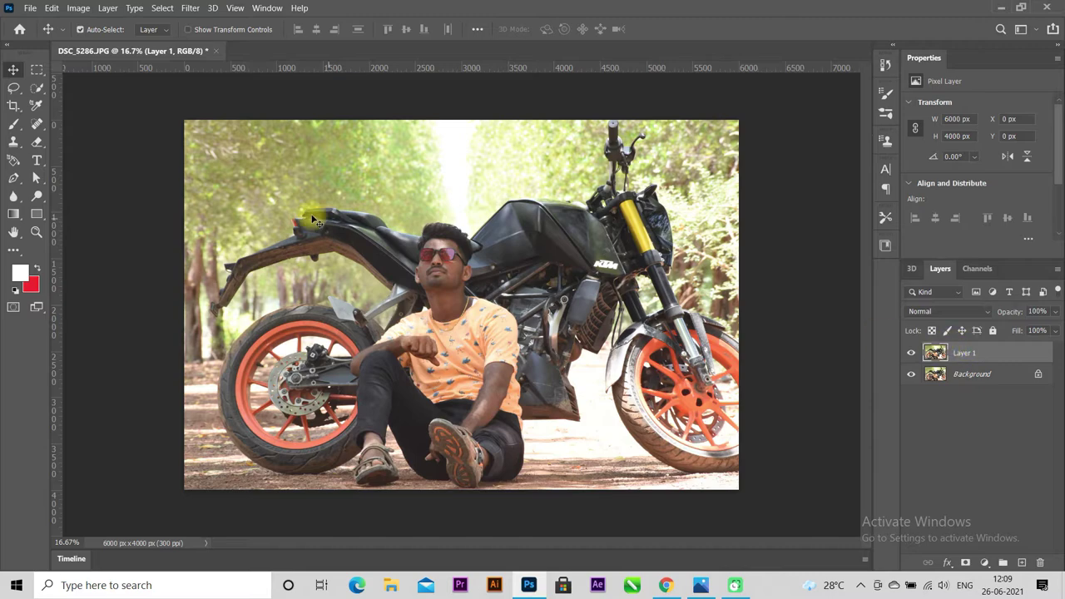
click(190, 8)
click(226, 104)
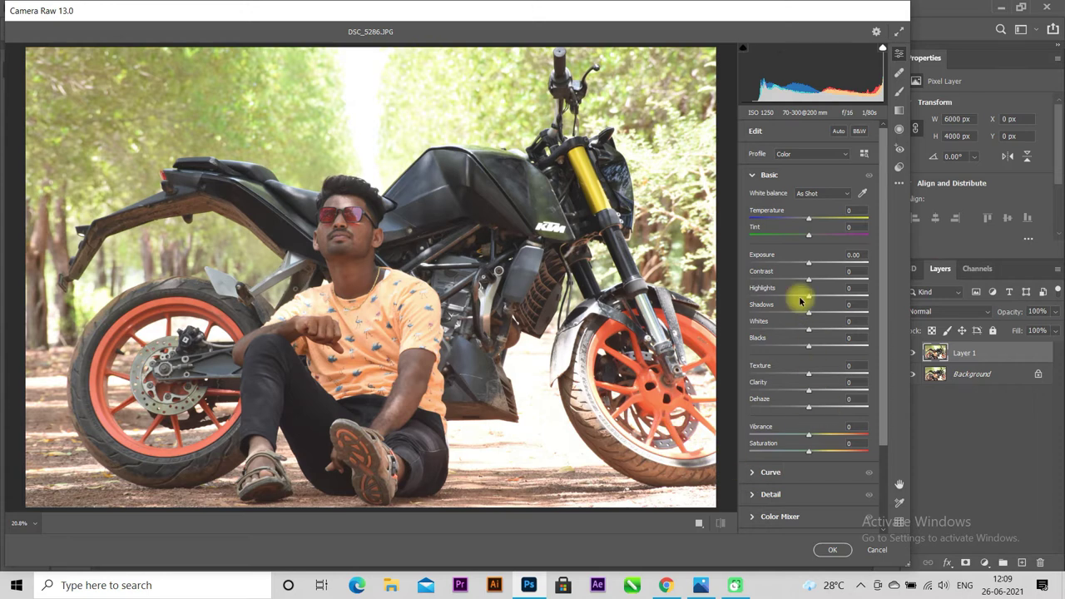
Step: Set Highlights and Whites -100, Blacks -44, Shadows +100, Contrast -10, Clarity +65, Dehaze +15
drag(782, 294, 740, 294)
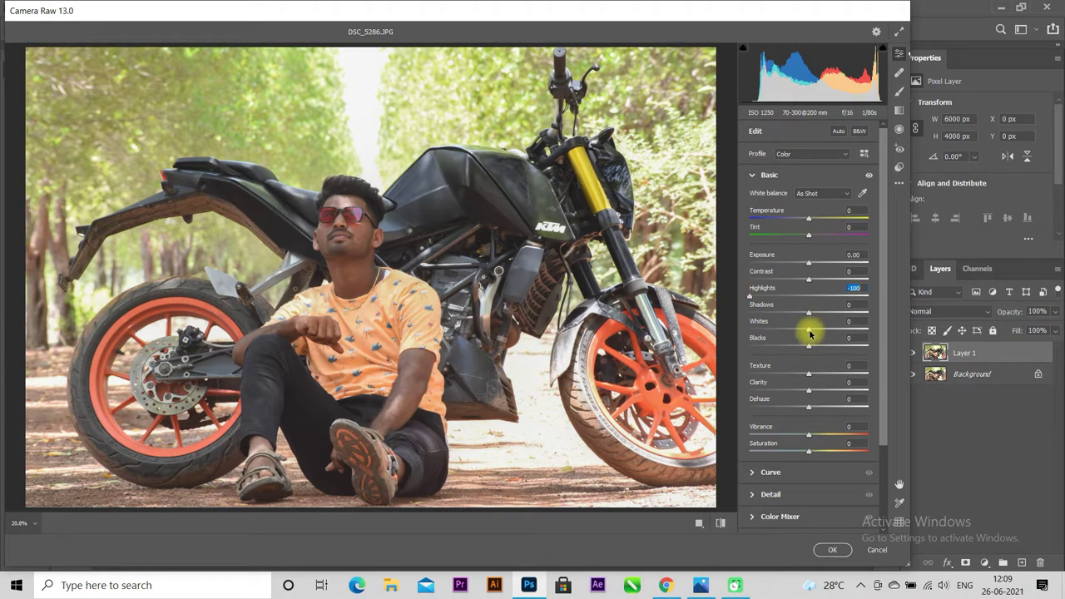
drag(809, 329, 734, 333)
drag(808, 346, 783, 345)
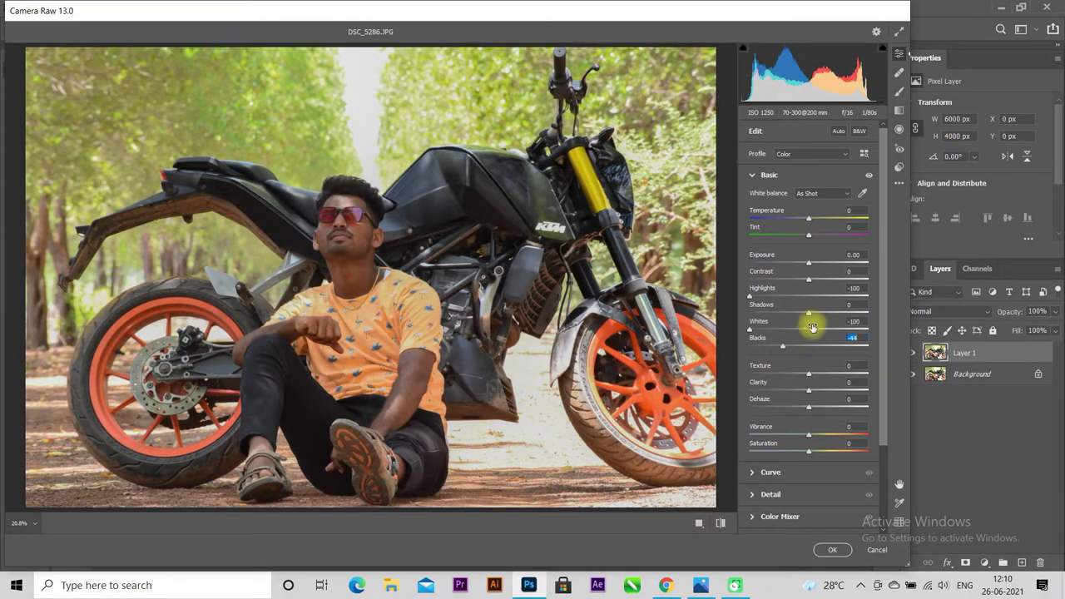
drag(807, 314, 875, 314)
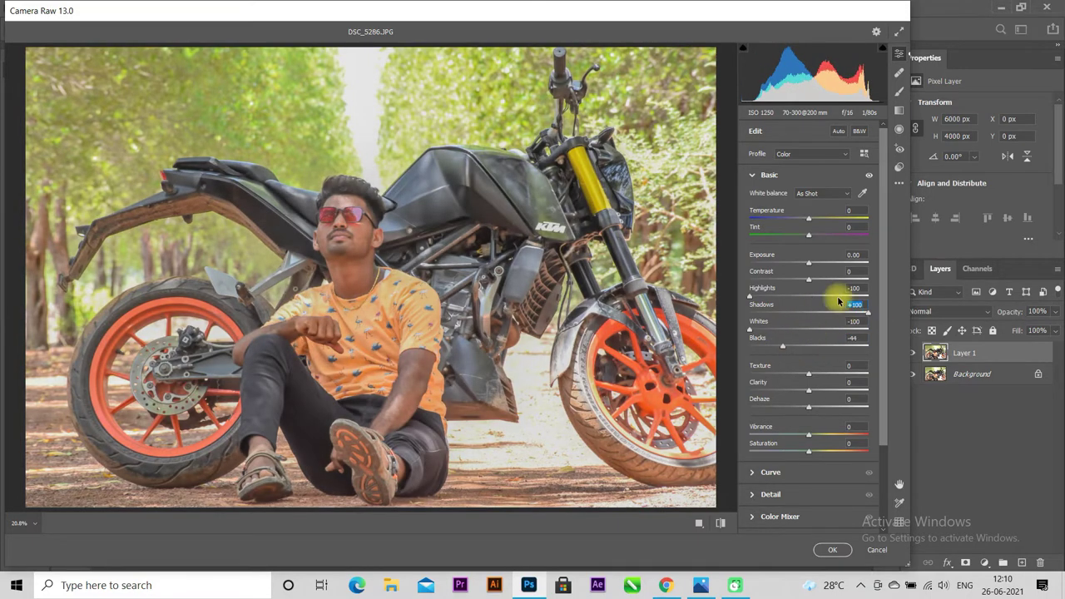
mouse_move(808, 284)
mouse_down()
mouse_move(838, 278)
mouse_move(807, 282)
mouse_up()
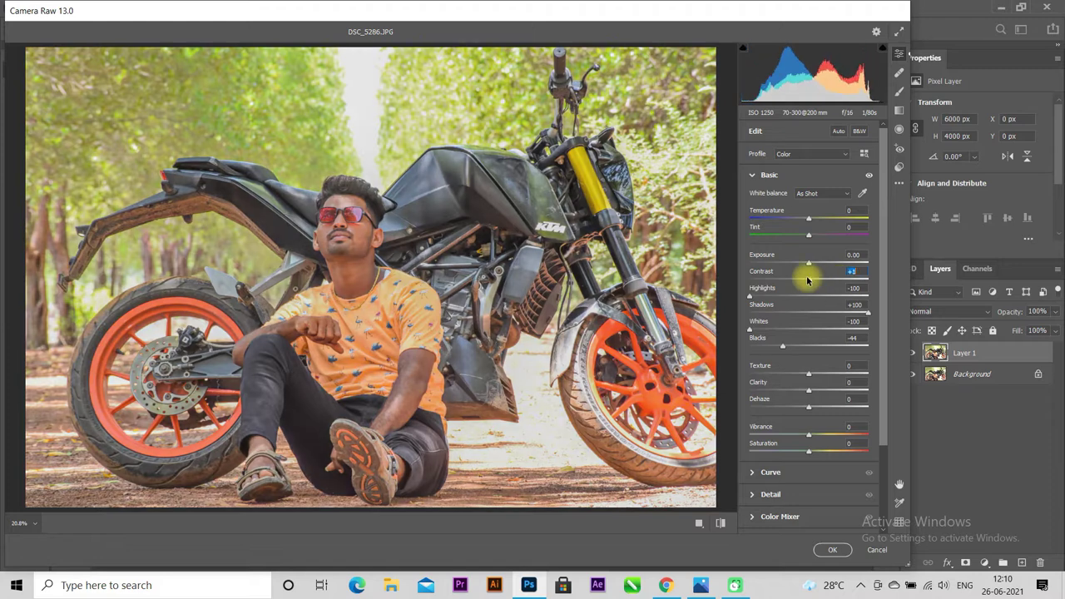
mouse_move(807, 392)
mouse_down()
mouse_move(849, 387)
mouse_move(818, 410)
mouse_up()
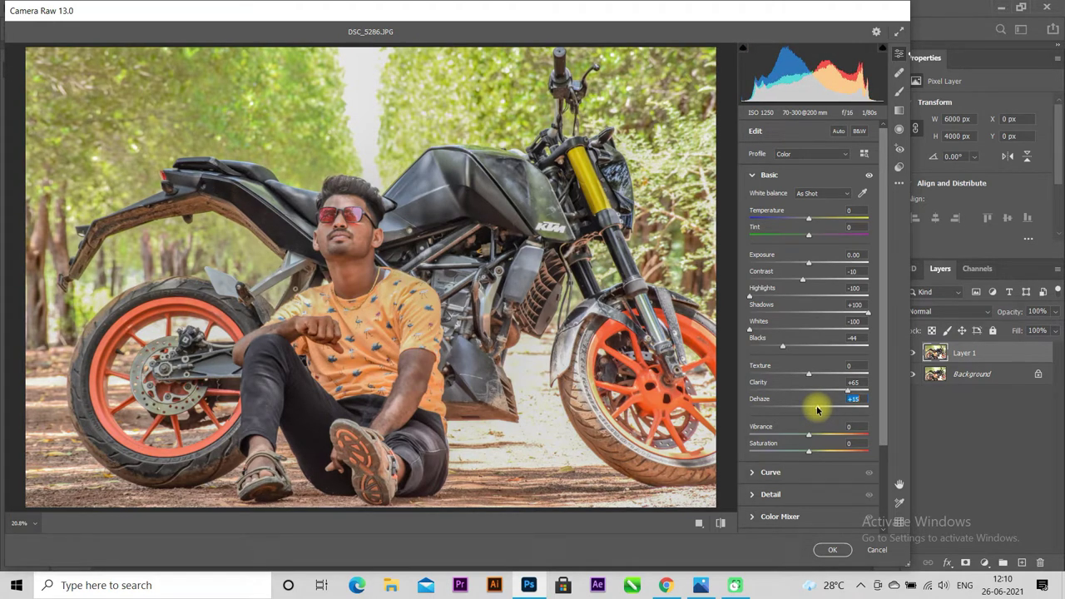
click(753, 174)
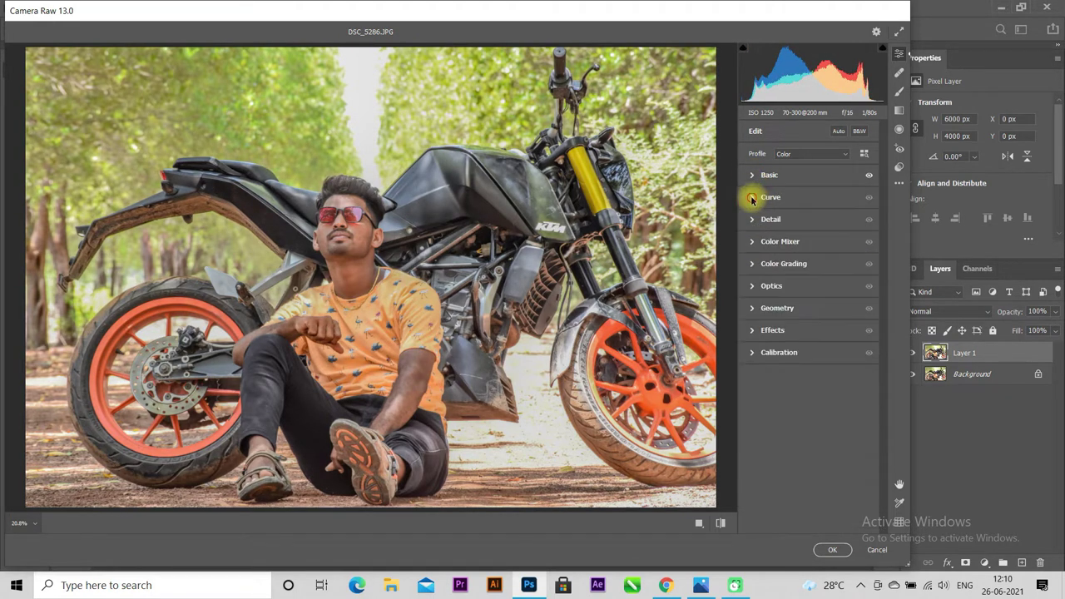
Step: Raise the tone curve's Darks to +13
click(752, 197)
mouse_move(811, 420)
mouse_down()
mouse_move(826, 432)
mouse_move(804, 436)
mouse_up()
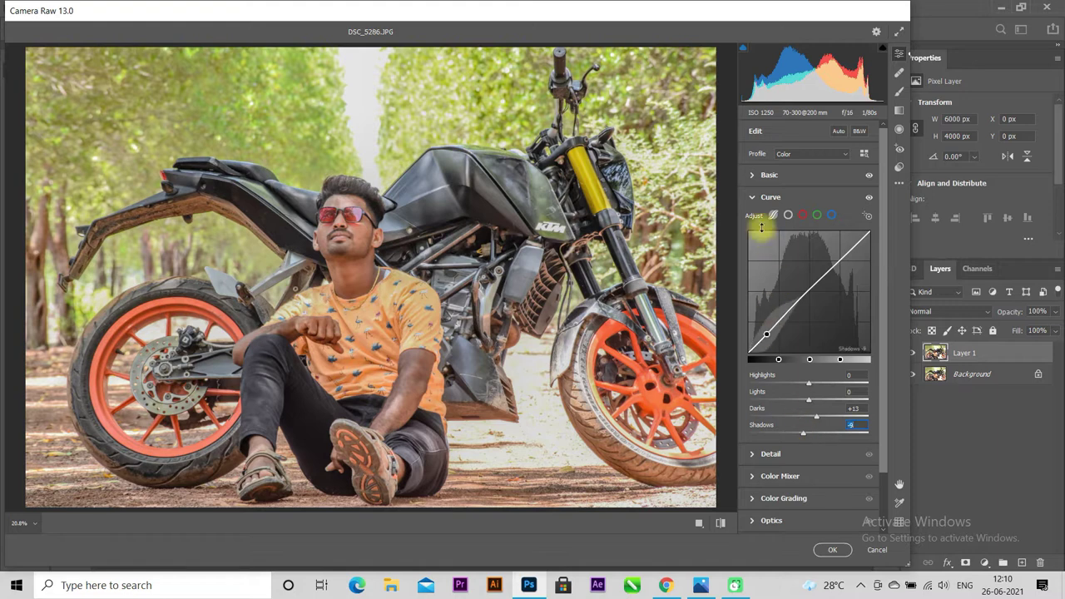
click(752, 197)
Step: Set orange Saturation -4 and Luminance +7 in Color Mixer, then apply Camera Raw
click(754, 242)
click(765, 279)
drag(817, 325, 799, 323)
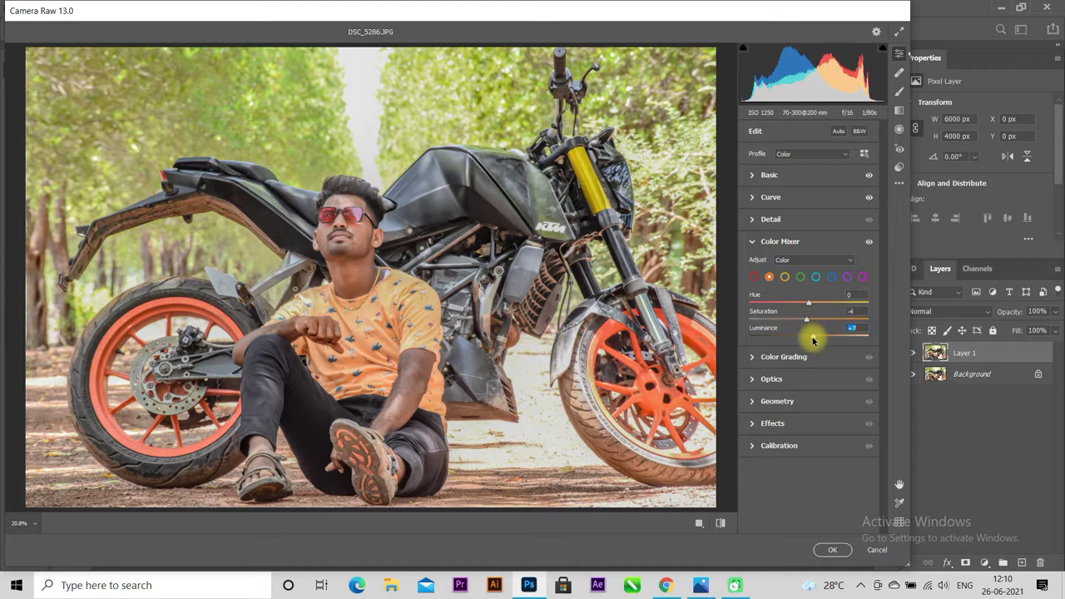
click(752, 242)
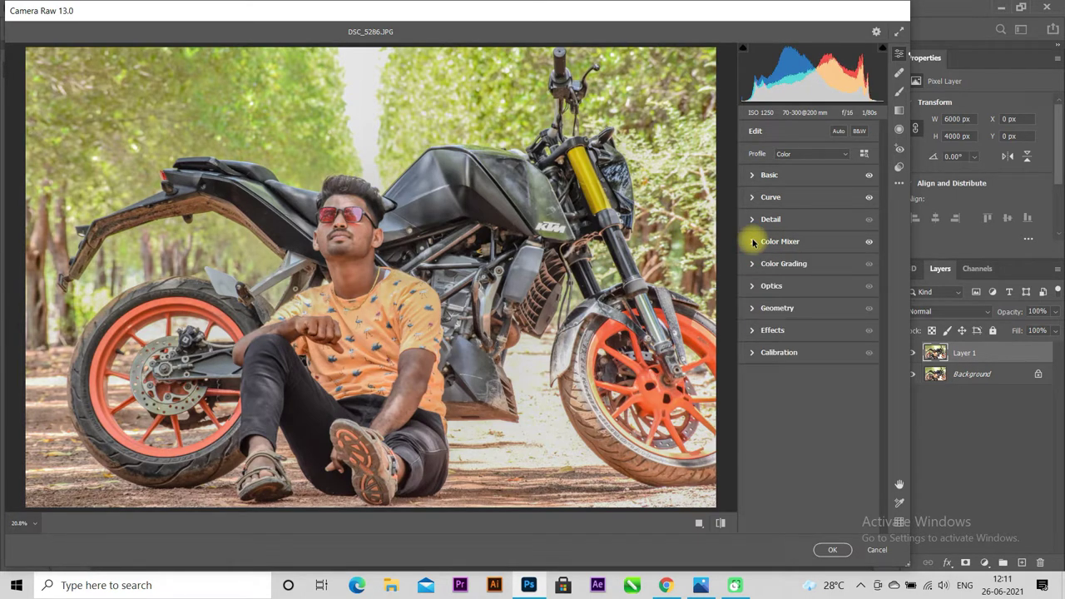
click(832, 550)
Step: Toggle Layer 1 to compare before and after, then reopen the Camera Raw Filter
click(911, 353)
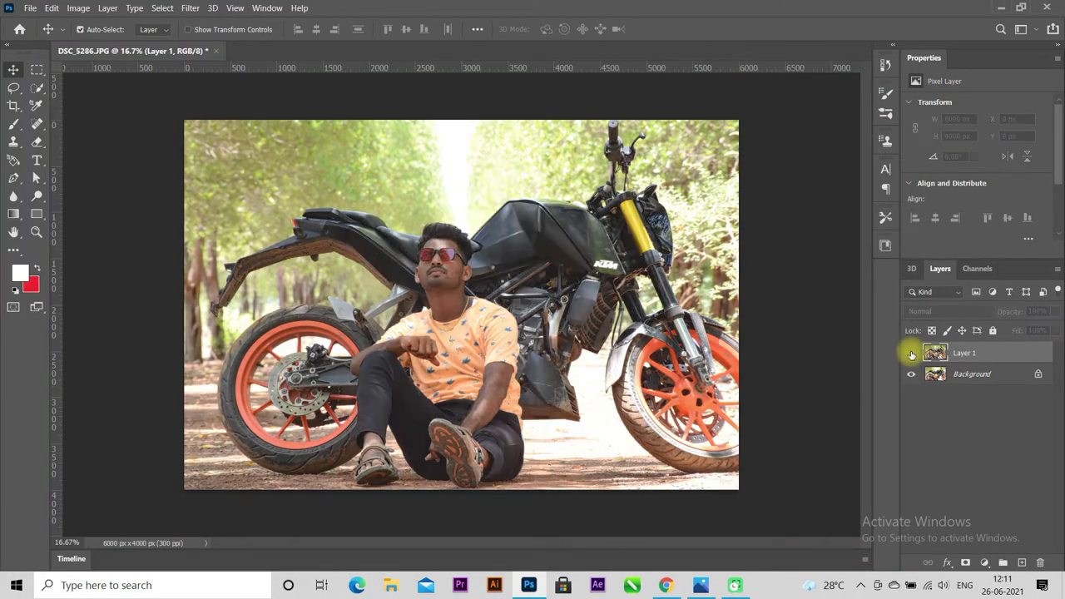
click(912, 353)
click(912, 353)
click(912, 355)
click(190, 8)
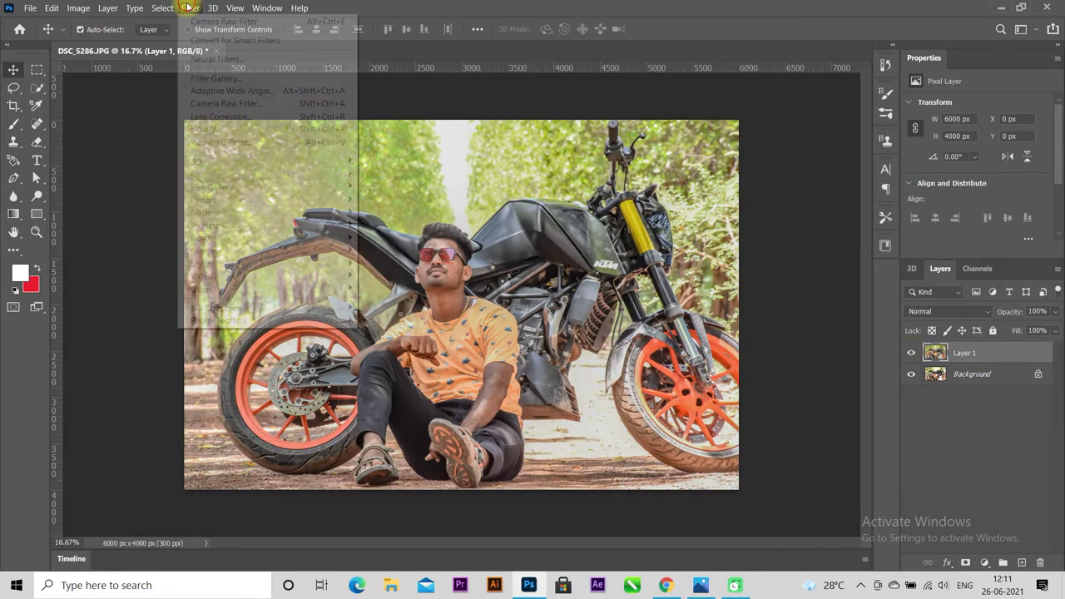
click(249, 103)
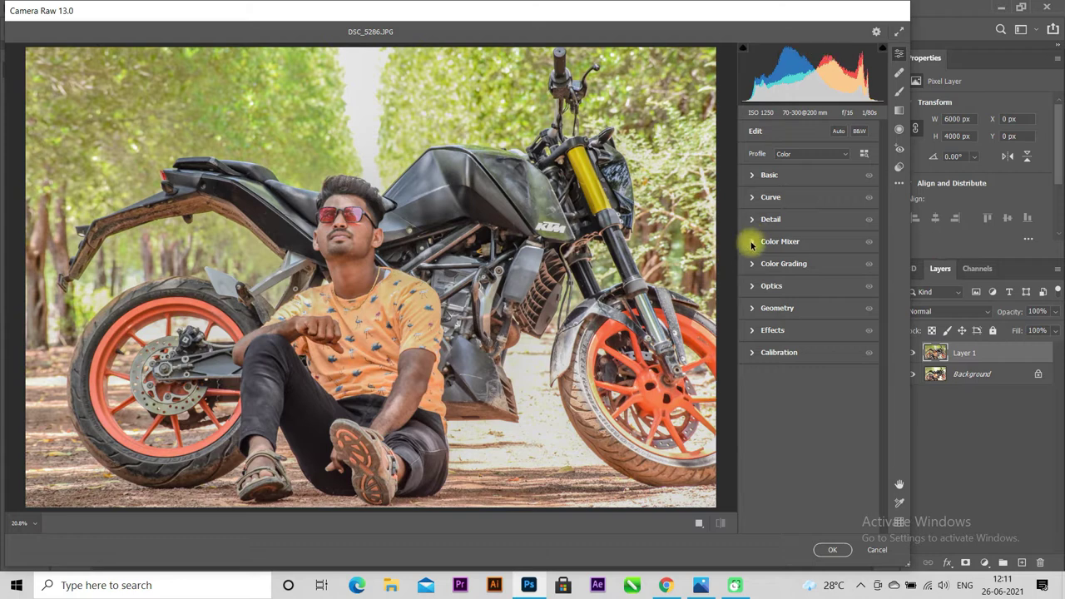
Step: In Color Mixer, set yellow Hue -38 with boosted saturation and raise green saturation
click(751, 242)
click(785, 277)
mouse_move(809, 319)
mouse_down()
mouse_move(849, 323)
mouse_move(743, 327)
mouse_move(887, 328)
mouse_up()
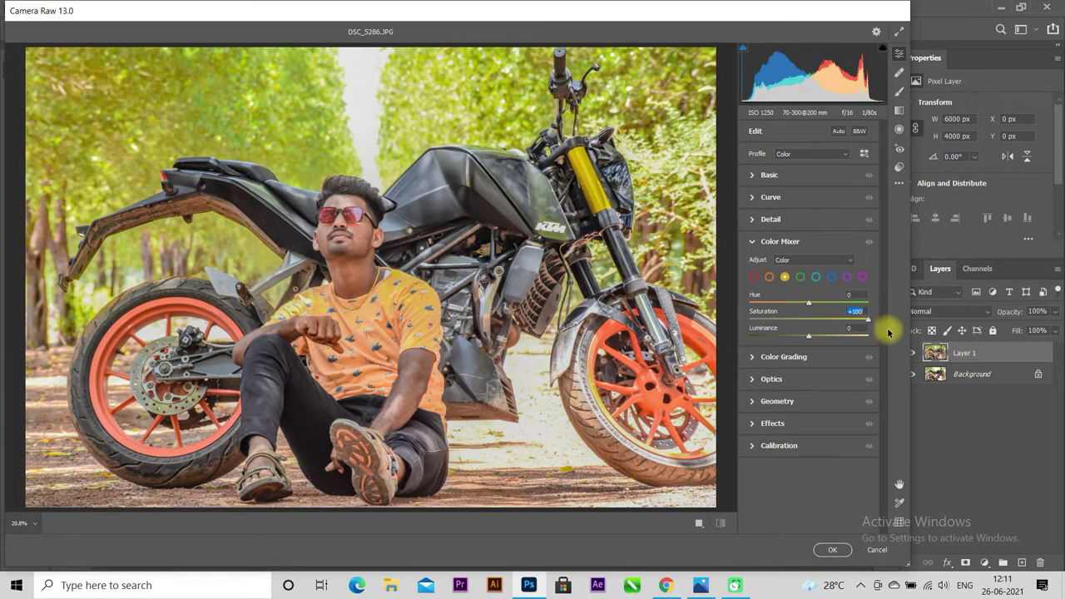
mouse_move(808, 307)
mouse_down()
mouse_move(851, 313)
mouse_move(744, 309)
mouse_move(820, 326)
mouse_move(861, 304)
mouse_move(748, 310)
mouse_up()
click(800, 276)
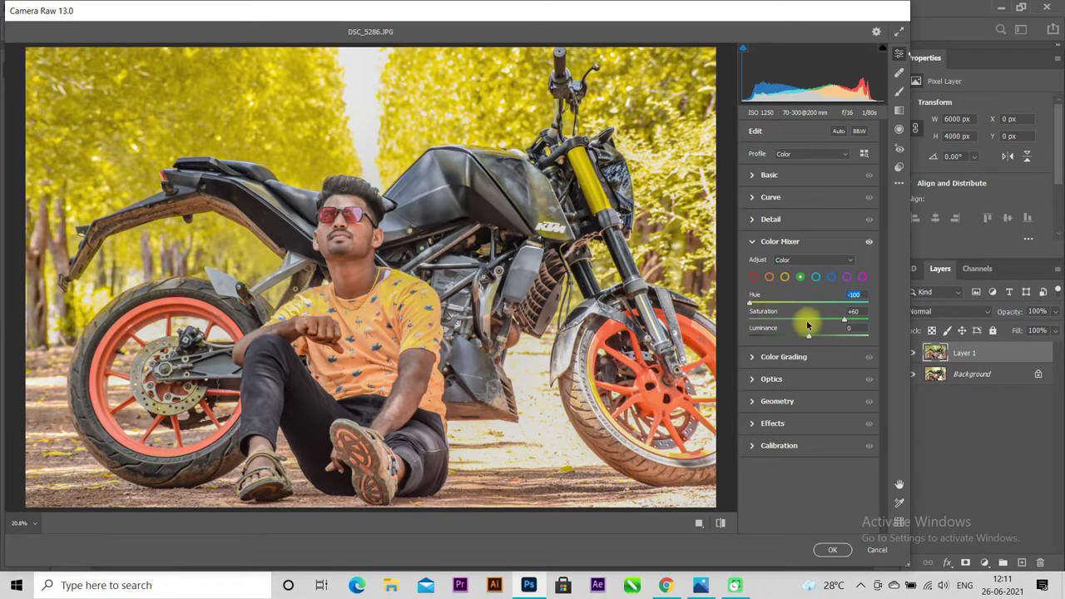
click(785, 276)
mouse_move(821, 302)
mouse_down()
mouse_move(756, 298)
mouse_move(786, 303)
mouse_up()
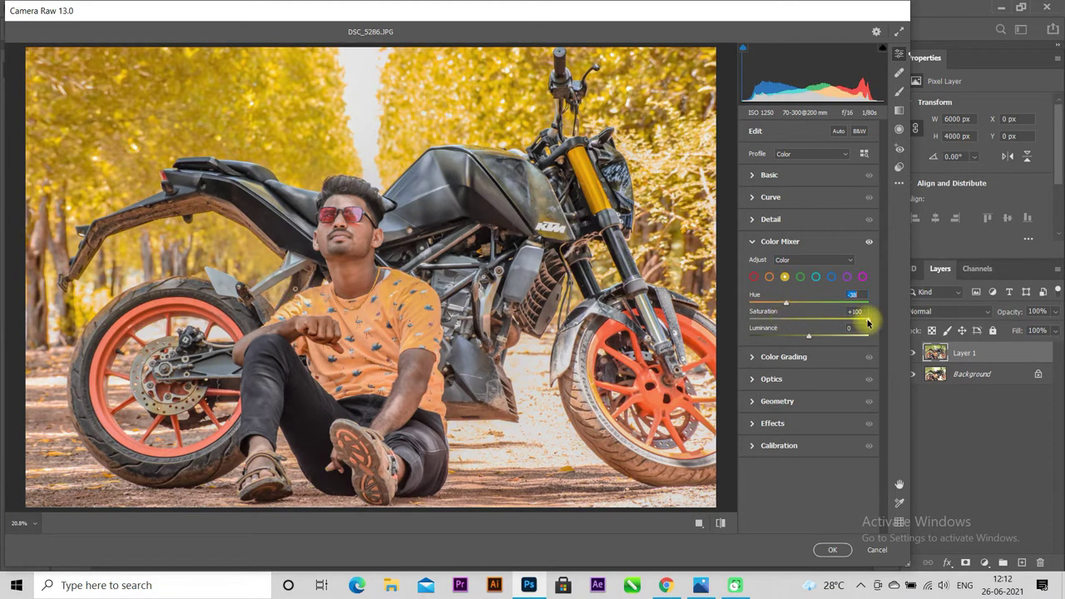
drag(867, 319, 843, 323)
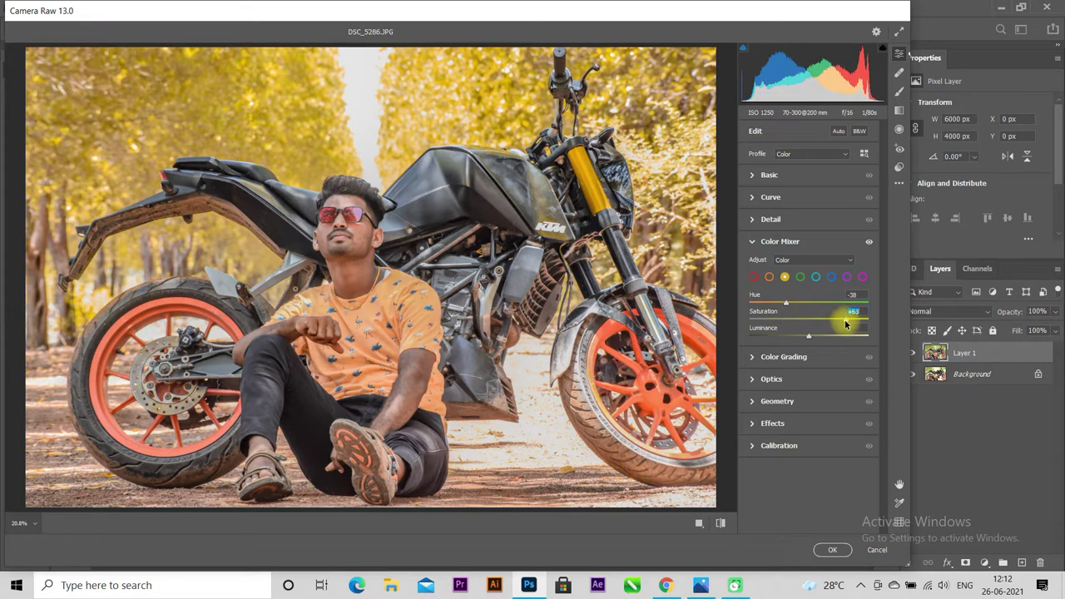
Step: Boost aqua saturation to +100 and raise blue saturation
click(817, 278)
mouse_move(808, 319)
mouse_down()
mouse_move(874, 320)
mouse_move(774, 329)
mouse_move(877, 321)
mouse_move(737, 330)
mouse_move(860, 323)
mouse_move(720, 317)
mouse_move(873, 326)
mouse_move(725, 327)
mouse_up()
click(831, 277)
Step: Max purple saturation at +100 and push magenta hue and saturation to +100
click(848, 277)
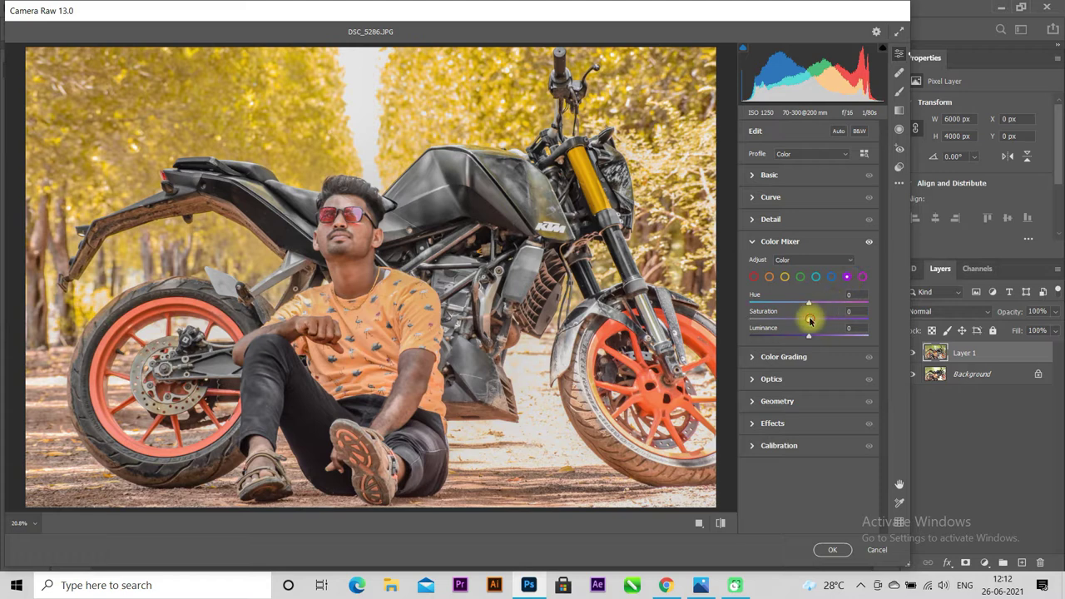
click(823, 321)
drag(857, 334, 870, 323)
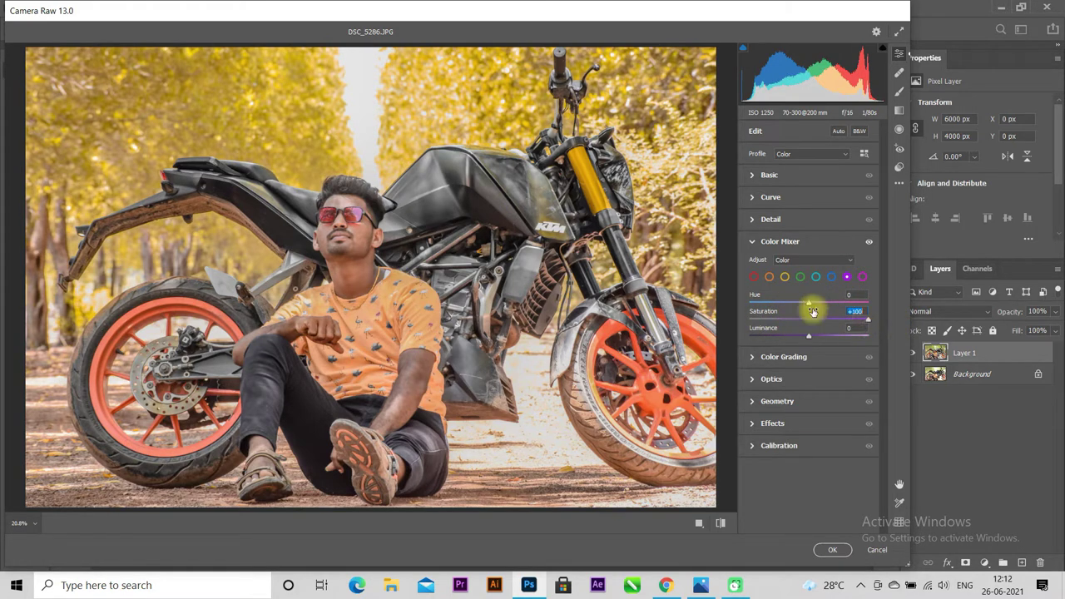
click(865, 278)
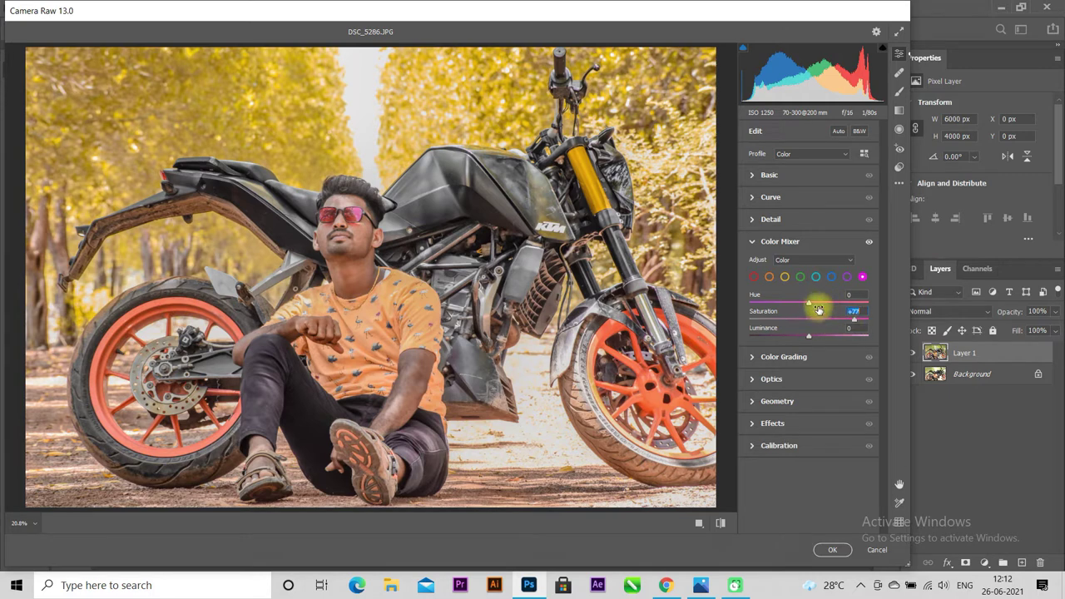
drag(849, 308, 826, 302)
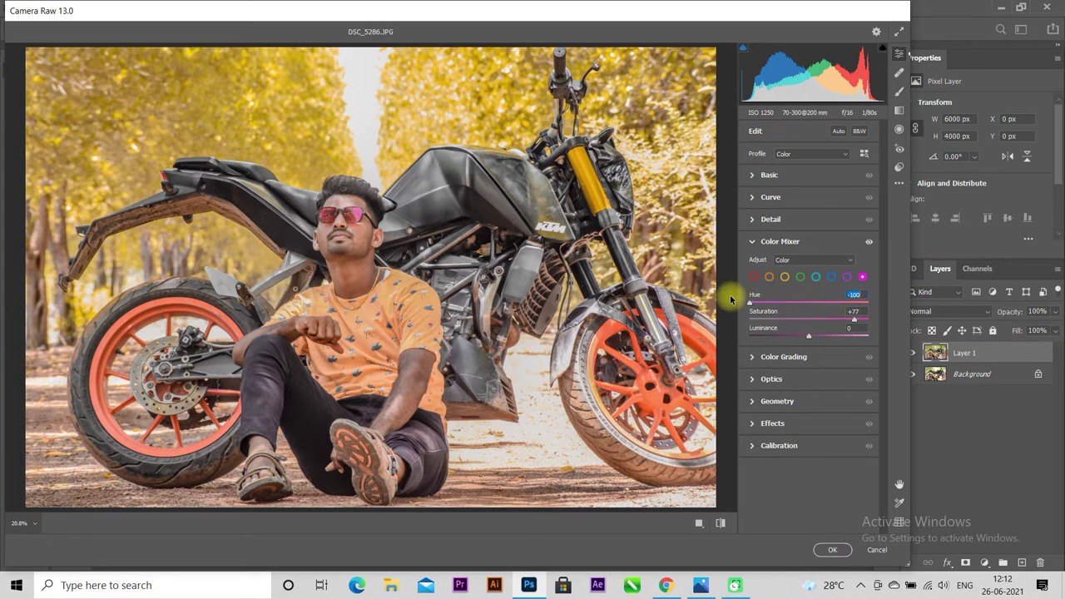
scroll(342, 216, up, 5)
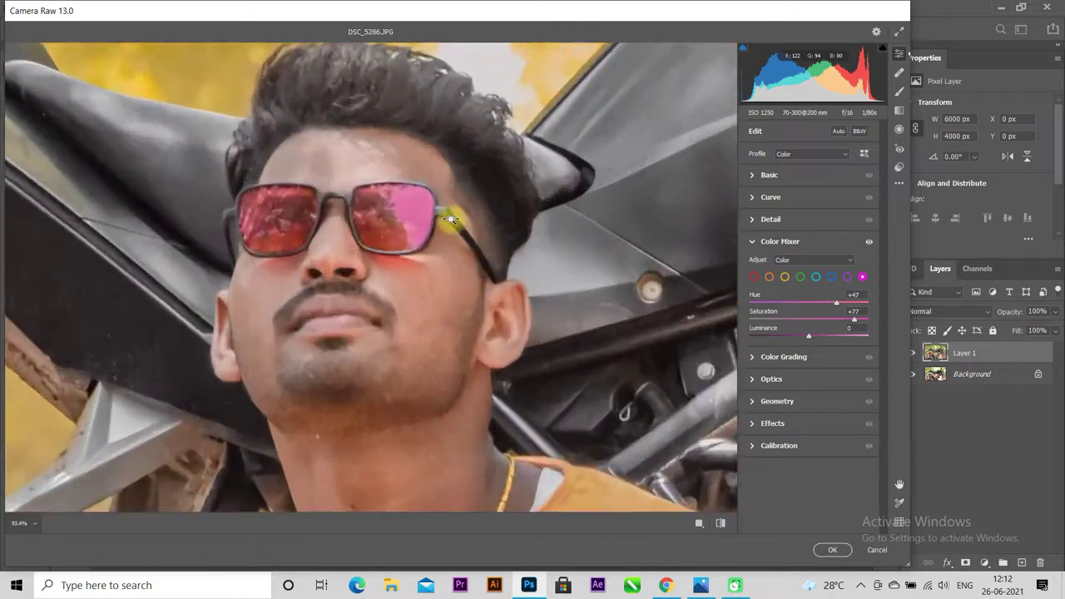
mouse_move(838, 306)
mouse_down()
mouse_move(855, 302)
mouse_move(857, 324)
mouse_move(804, 317)
mouse_move(878, 331)
mouse_up()
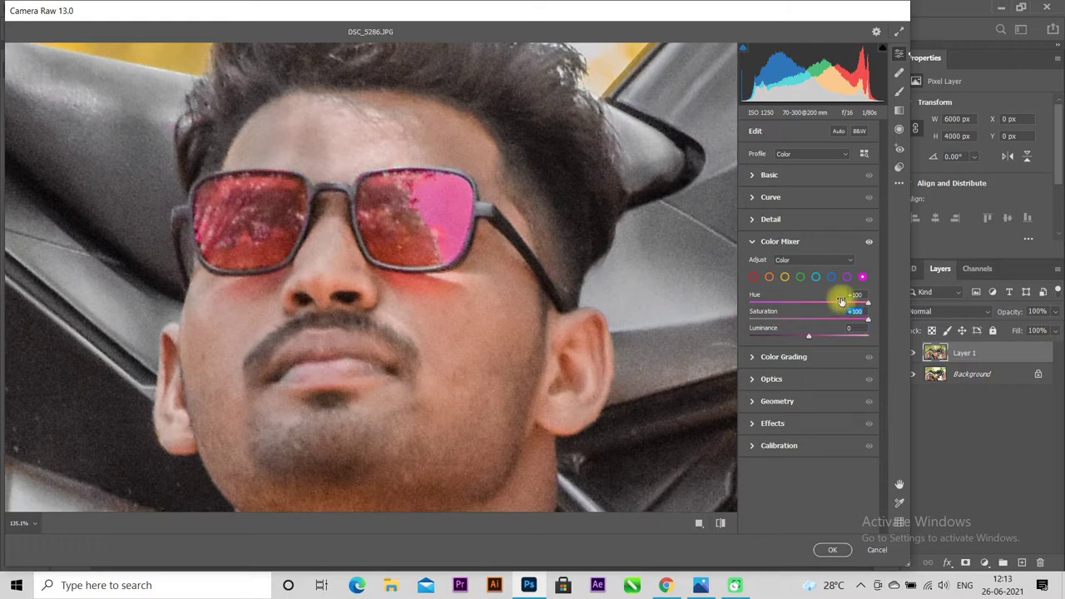
Step: Set red Saturation +96 and Hue -39, then apply the Camera Raw changes
click(754, 277)
scroll(423, 286, down, 2)
key(ctrl+0)
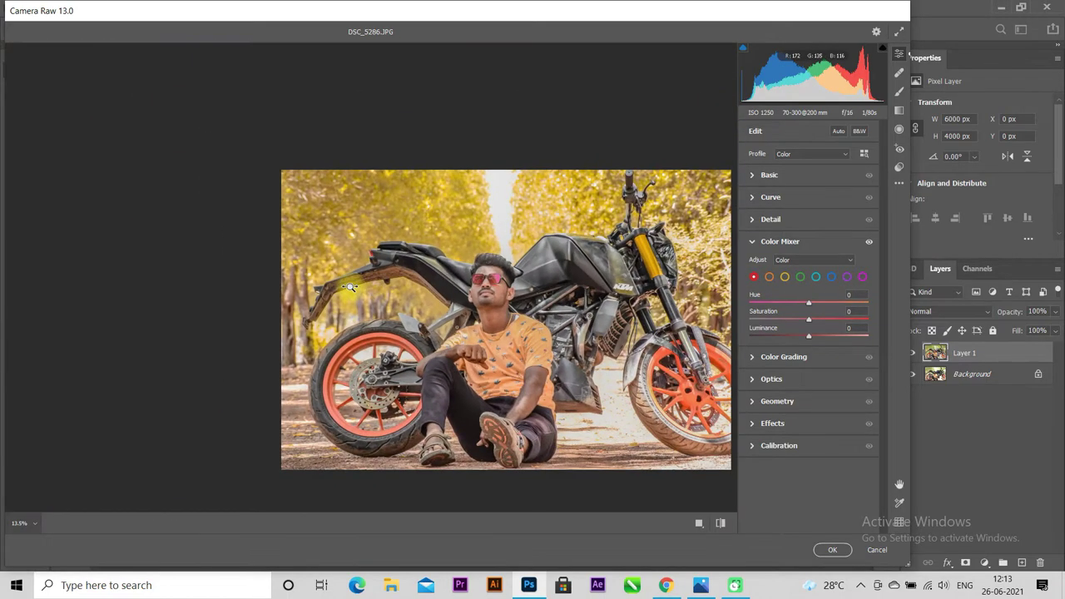
drag(809, 319, 859, 329)
click(492, 280)
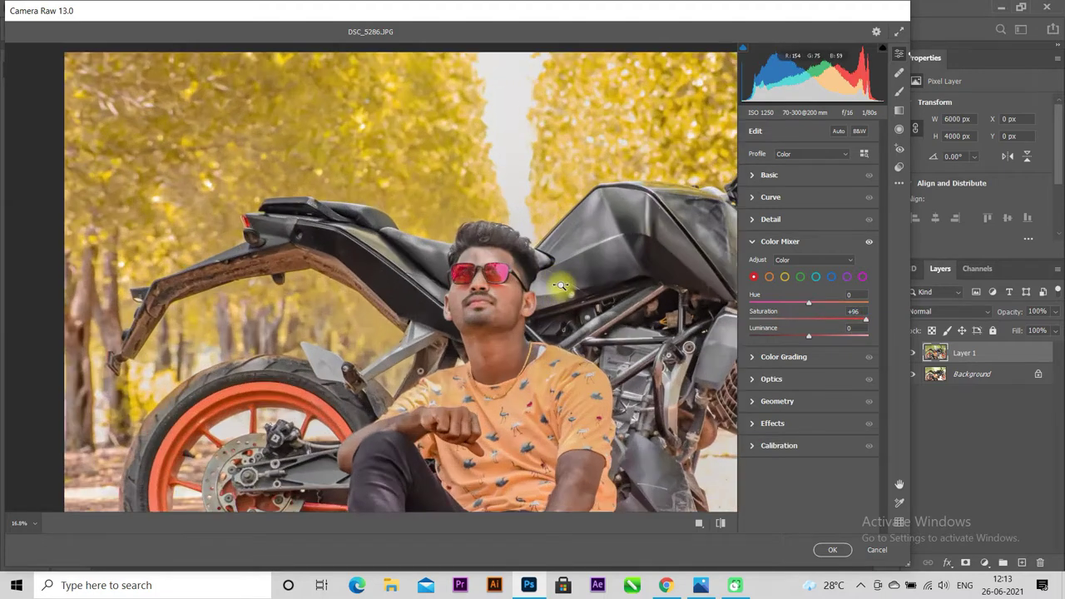
mouse_move(807, 305)
mouse_down()
mouse_move(852, 304)
mouse_move(756, 304)
mouse_move(855, 308)
mouse_move(784, 313)
mouse_up()
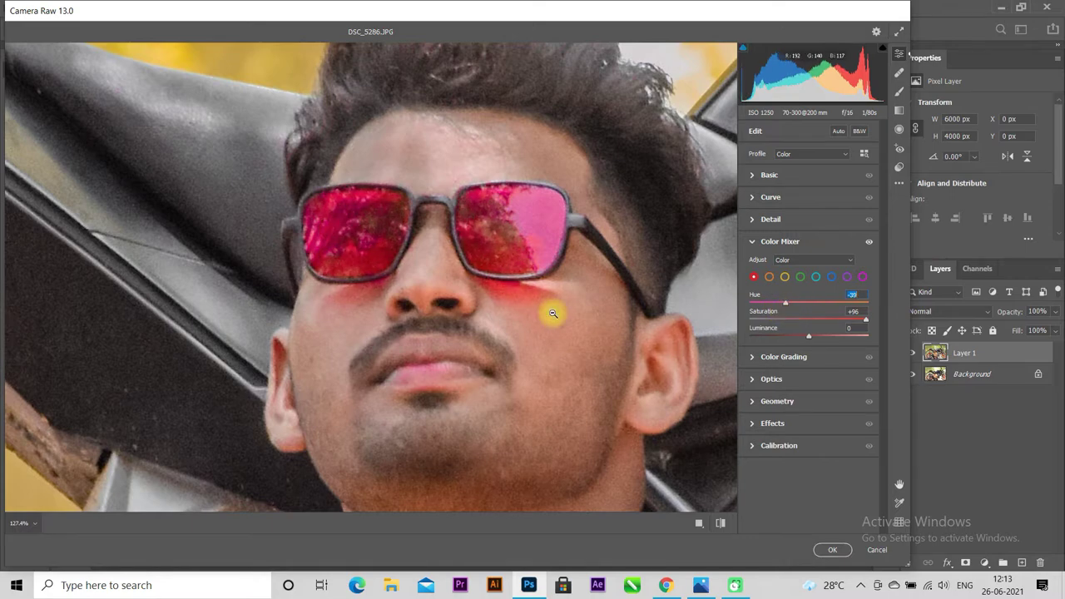
drag(552, 309, 376, 338)
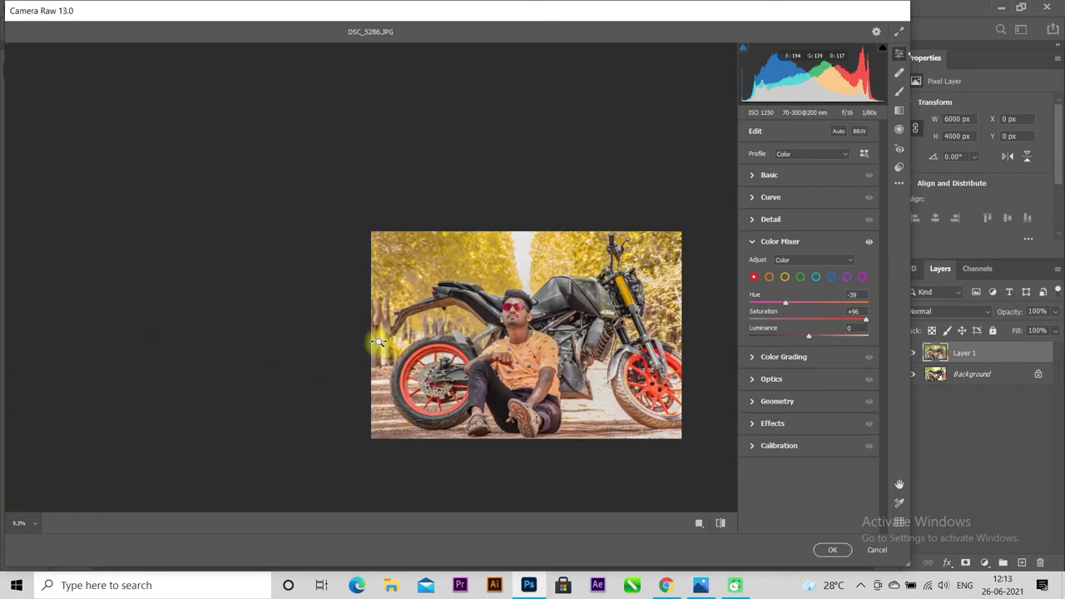
click(753, 242)
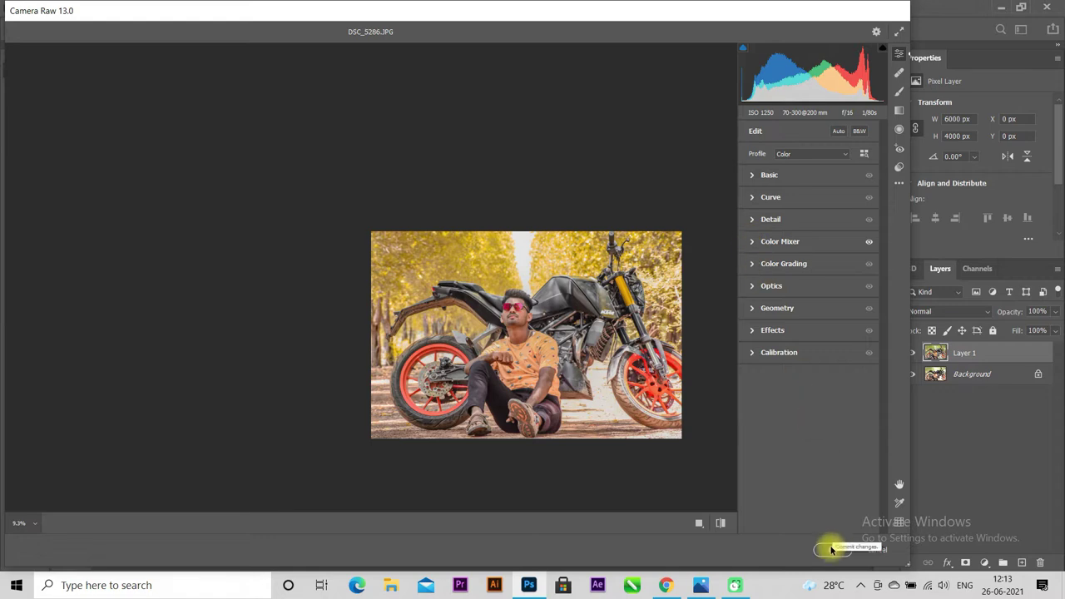
click(832, 550)
Step: Compare with Layer 1 toggled, then add a Selective Color adjustment layer
click(912, 353)
click(912, 353)
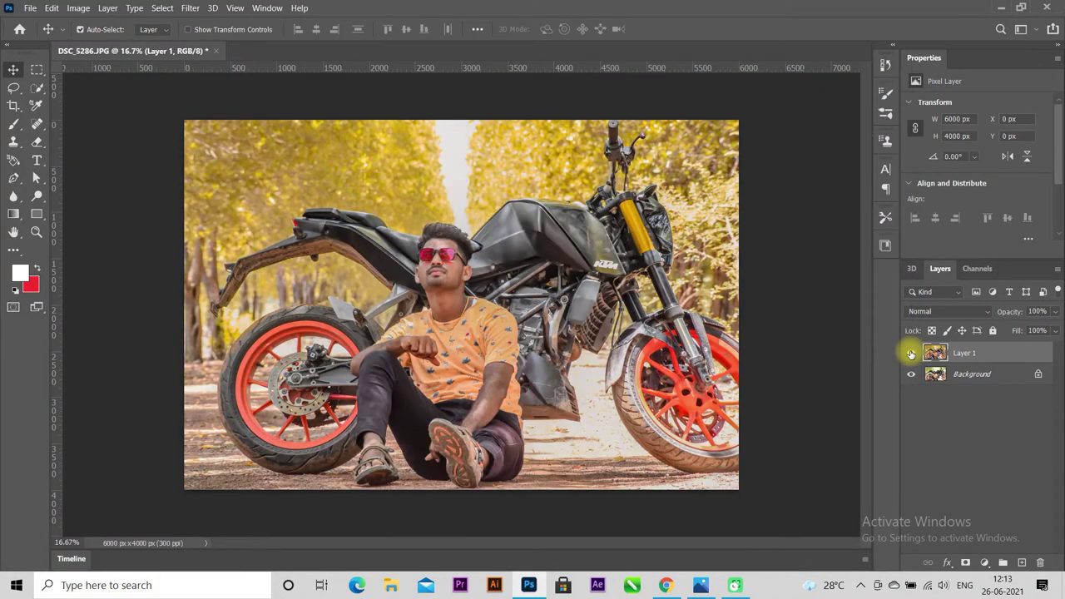
click(912, 353)
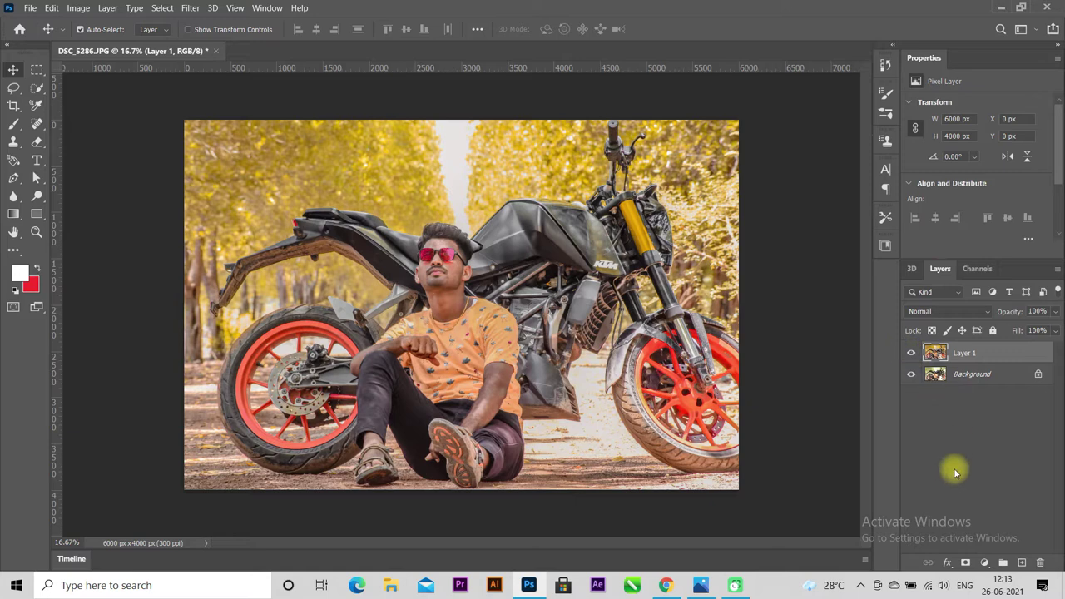
click(986, 564)
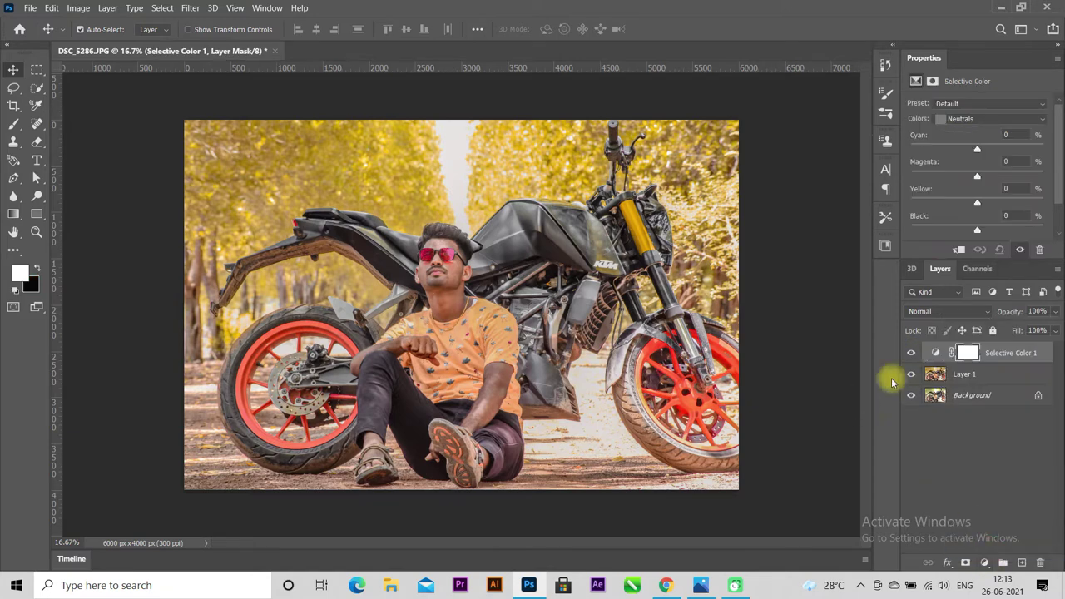
click(966, 119)
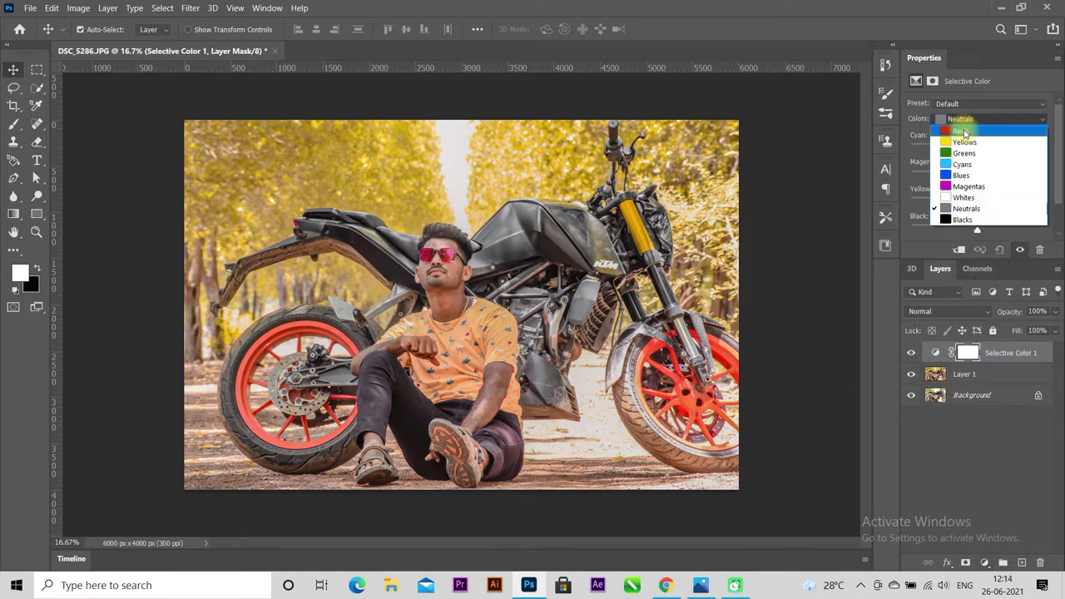
Step: Set the Reds Black to -18 and compare the image with the adjustment toggled
click(963, 130)
mouse_move(977, 230)
mouse_down()
mouse_move(1004, 231)
mouse_move(965, 235)
mouse_up()
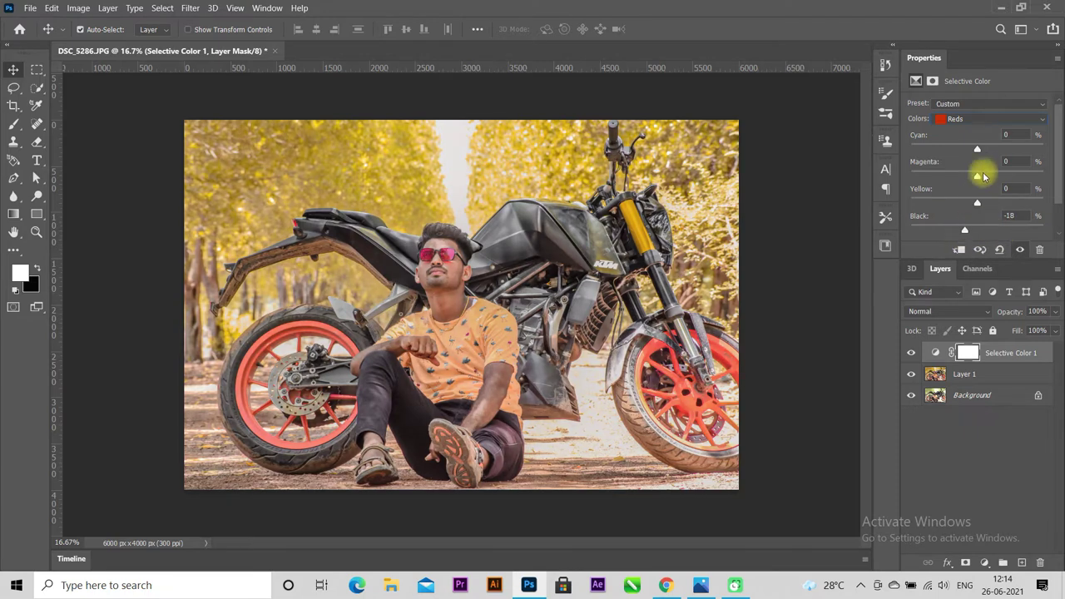
click(964, 121)
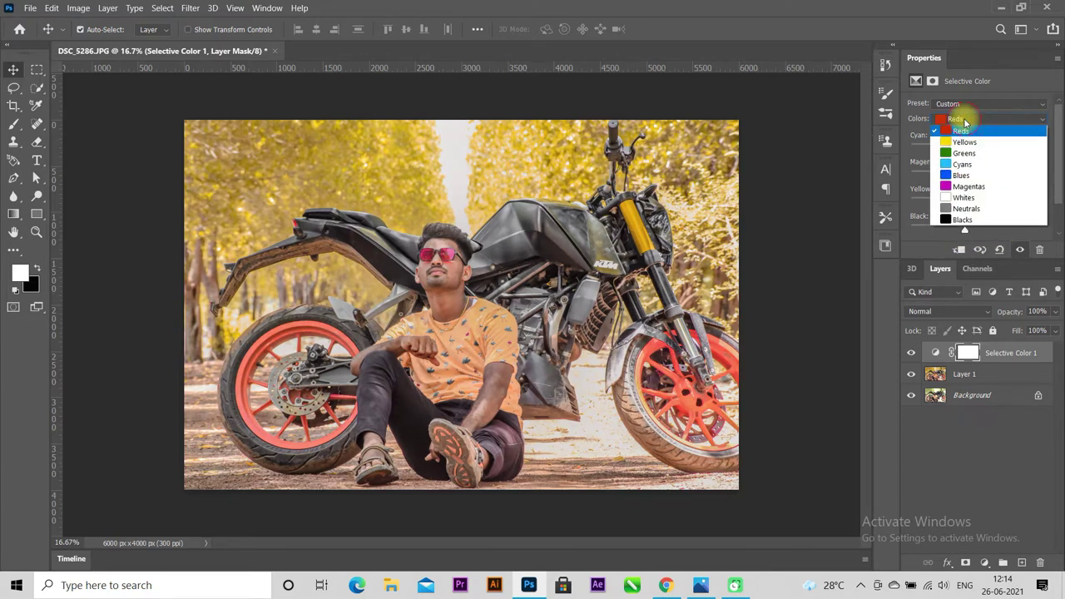
click(912, 353)
click(912, 353)
click(913, 353)
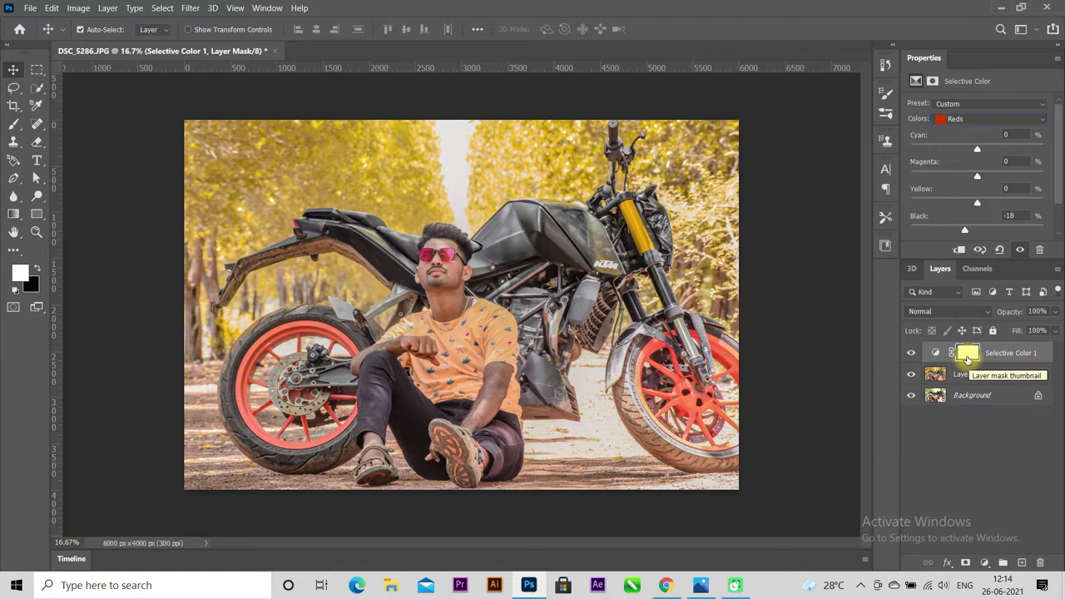
click(14, 123)
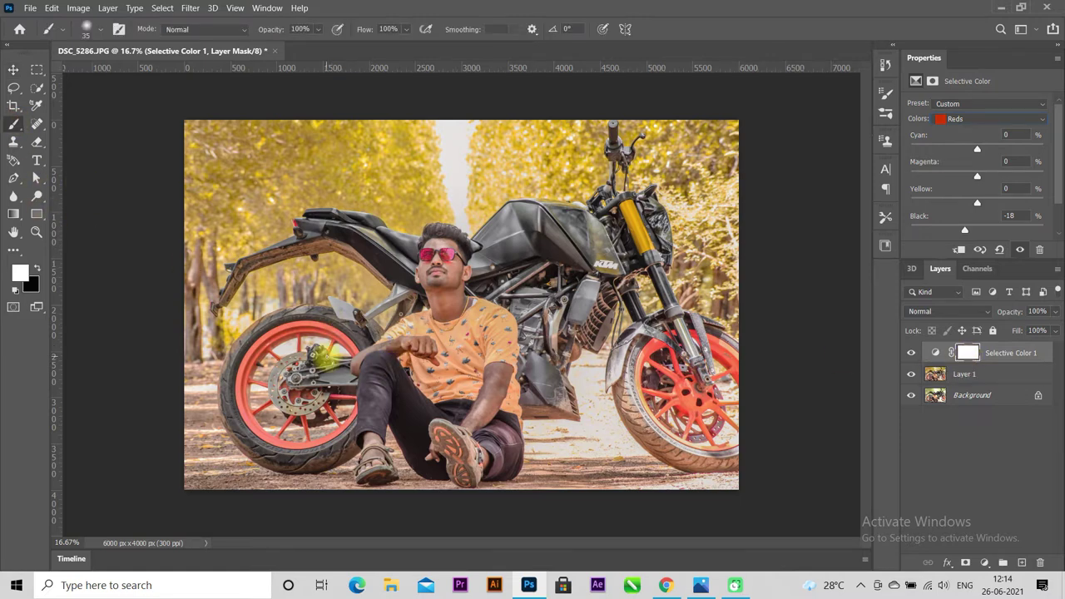
Step: Target the Selective Color layer mask and paint it over the rear wheel
click(995, 374)
click(1004, 356)
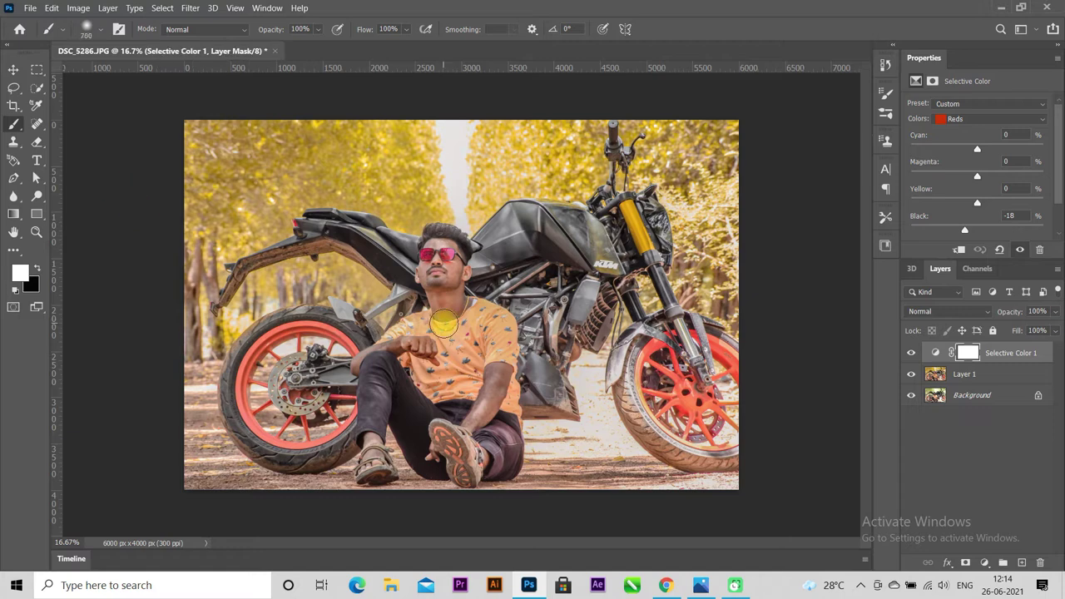
key(bracketleft)
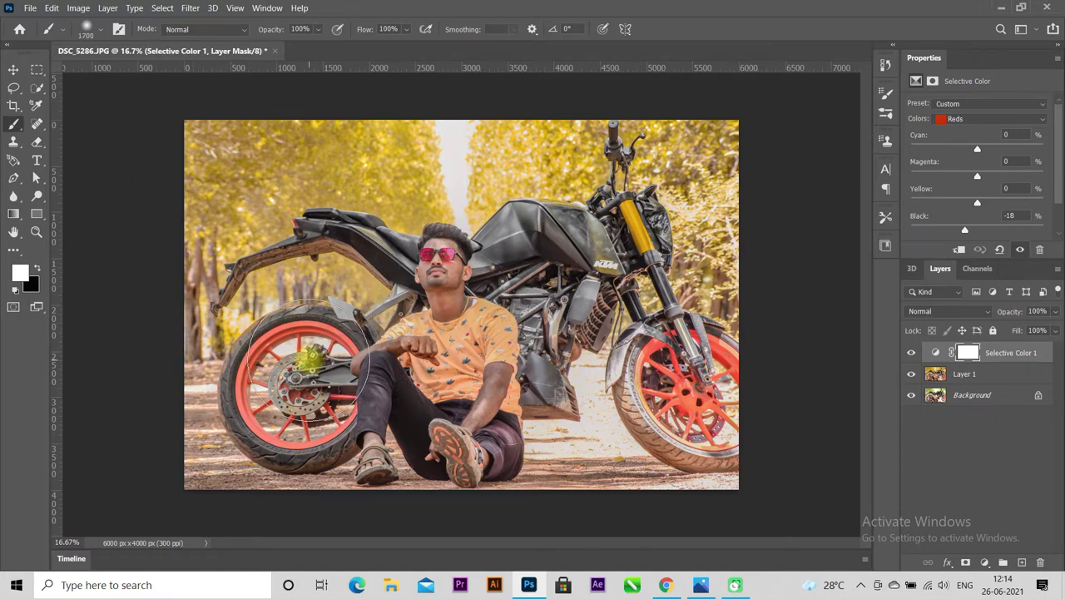
drag(301, 362, 266, 391)
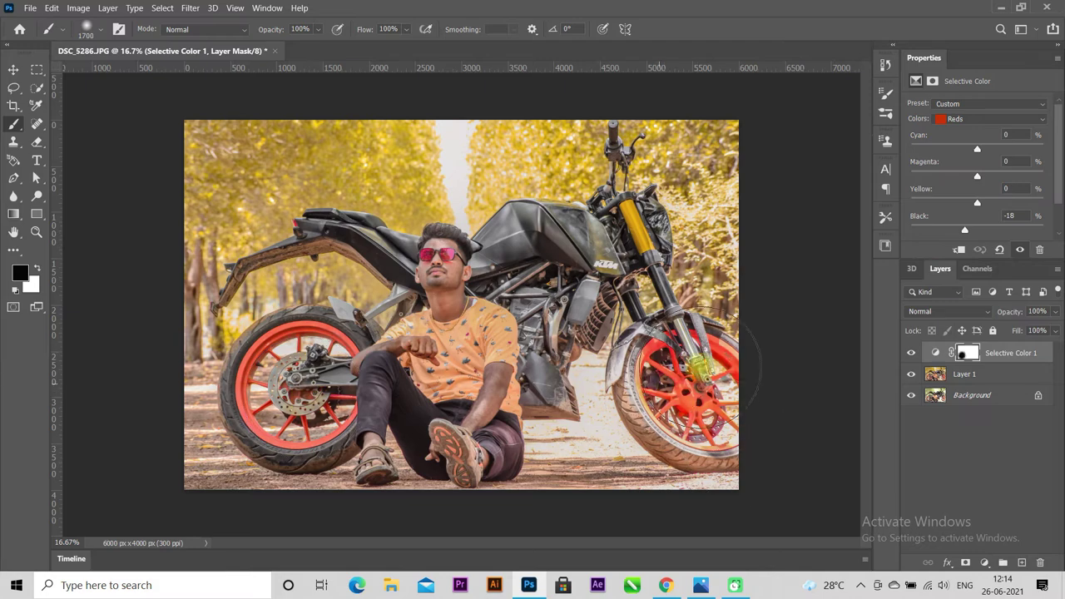
Step: Mask the sunglasses lenses with a resized brush, compare, and stamp merged Layer 2
scroll(450, 243, up, 3)
scroll(451, 243, up, 3)
scroll(421, 261, up, 3)
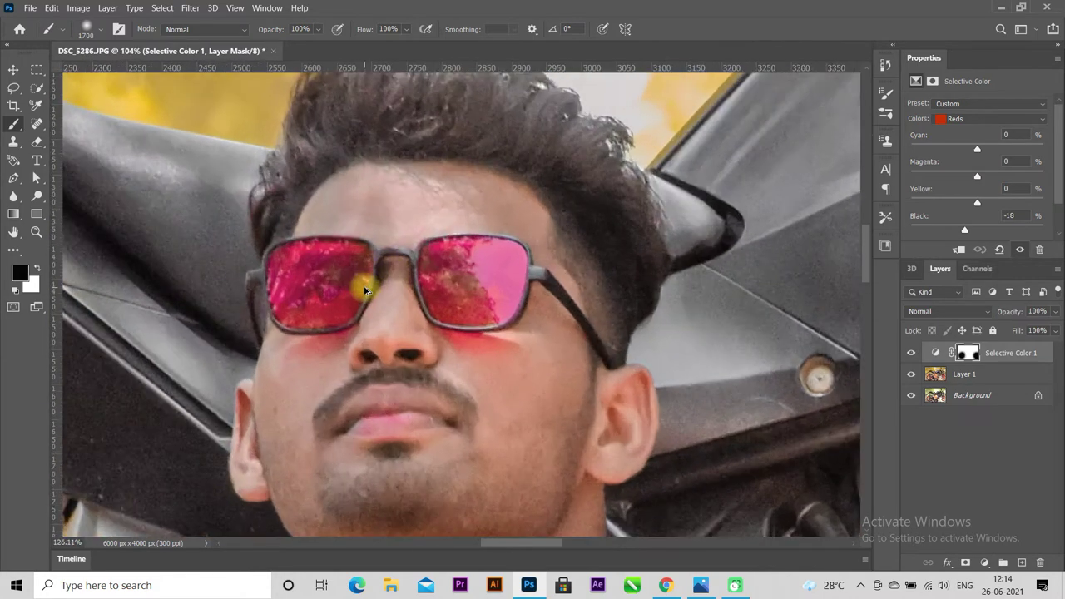
scroll(361, 285, up, 2)
key(bracketleft)
key(bracketleft)
key(bracketleft)
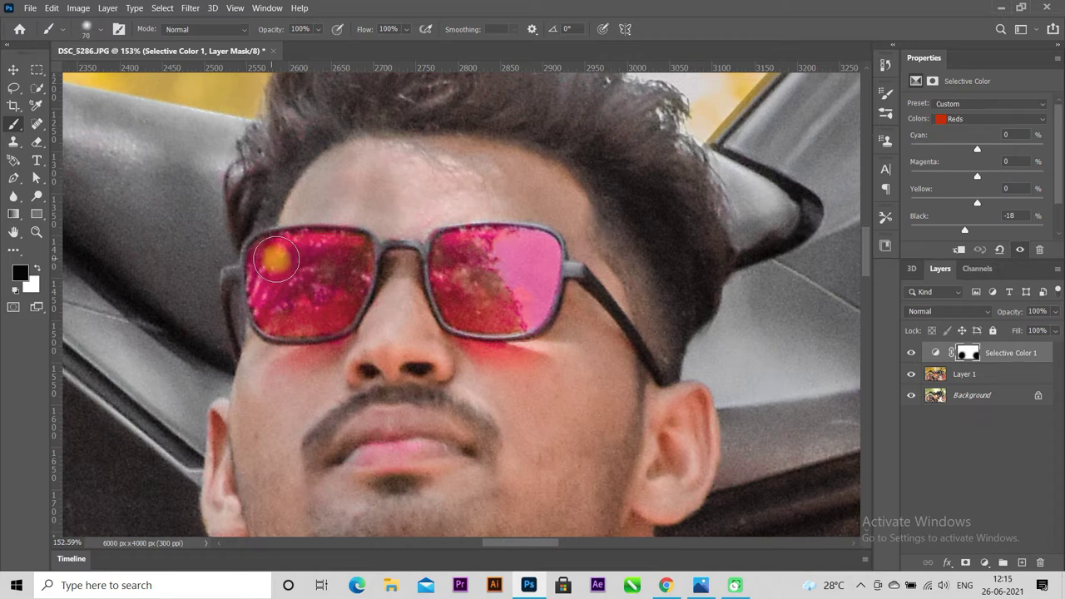
key(bracketright)
key(bracketright)
key(bracketright)
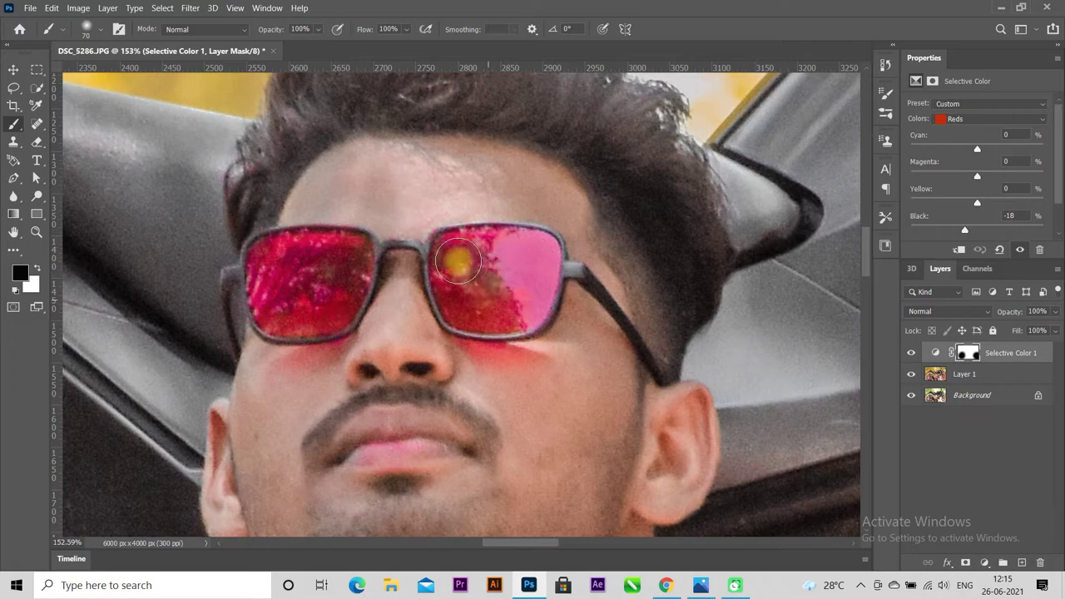
alt+scroll(466, 293, down, 3)
alt+scroll(466, 293, down, 5)
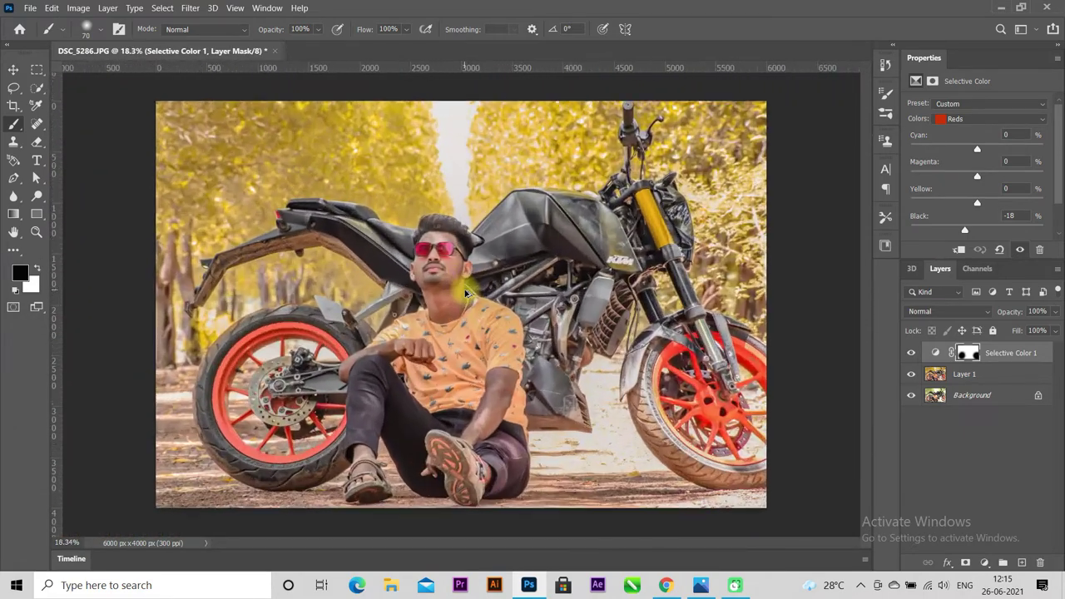
alt+scroll(466, 291, down, 2)
alt+scroll(466, 292, up, 2)
click(911, 352)
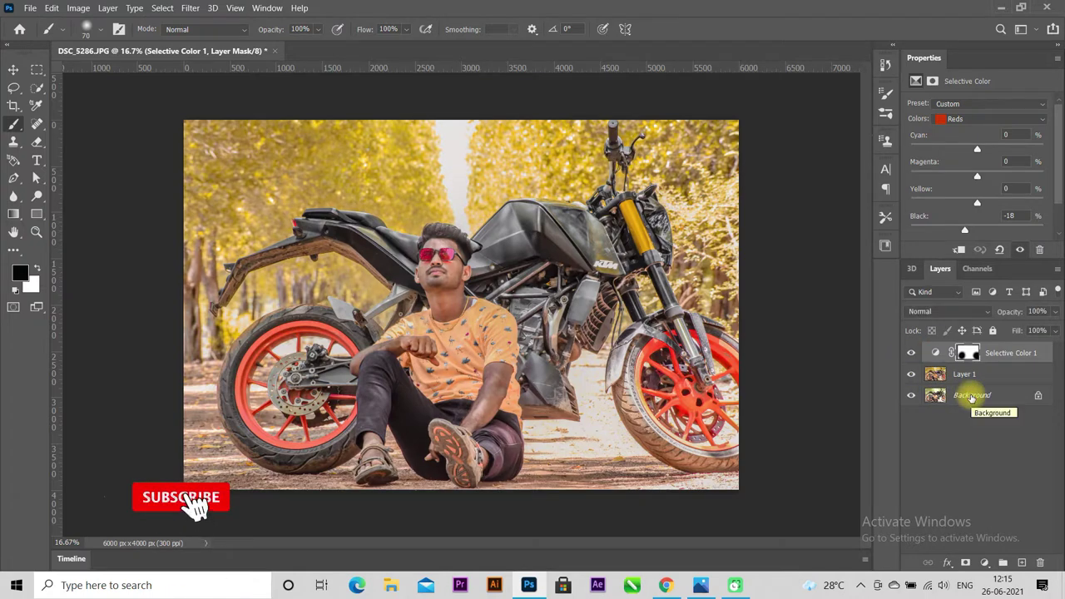
key(ctrl+alt+shift+e)
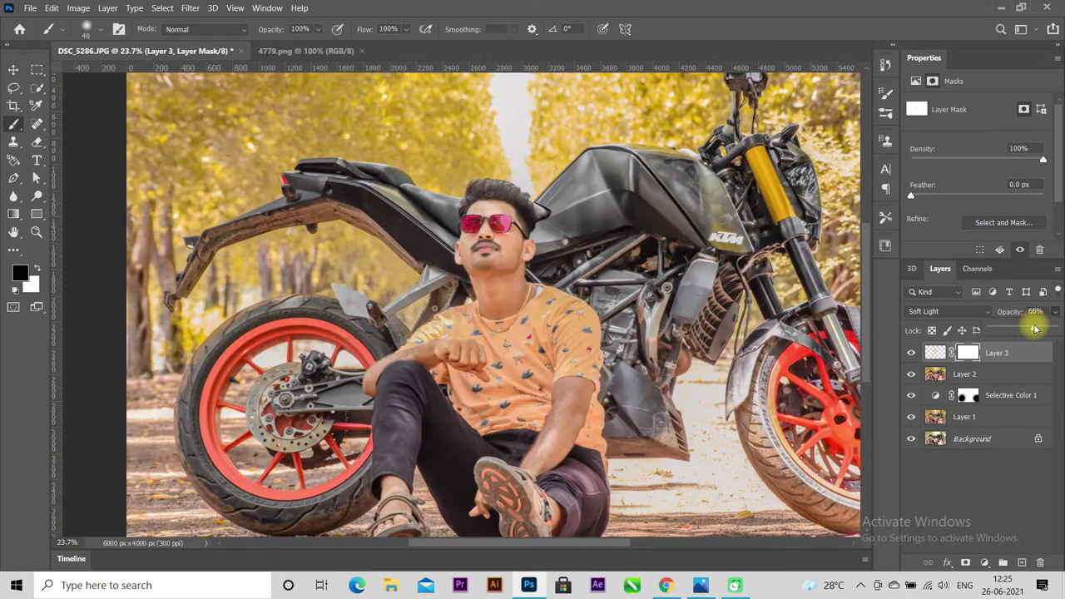
Step: Set the Soft Light Layer 3 to 95% opacity and add a Selective Color 2 adjustment
mouse_move(1036, 329)
mouse_down()
mouse_move(1025, 329)
mouse_move(1048, 330)
mouse_up()
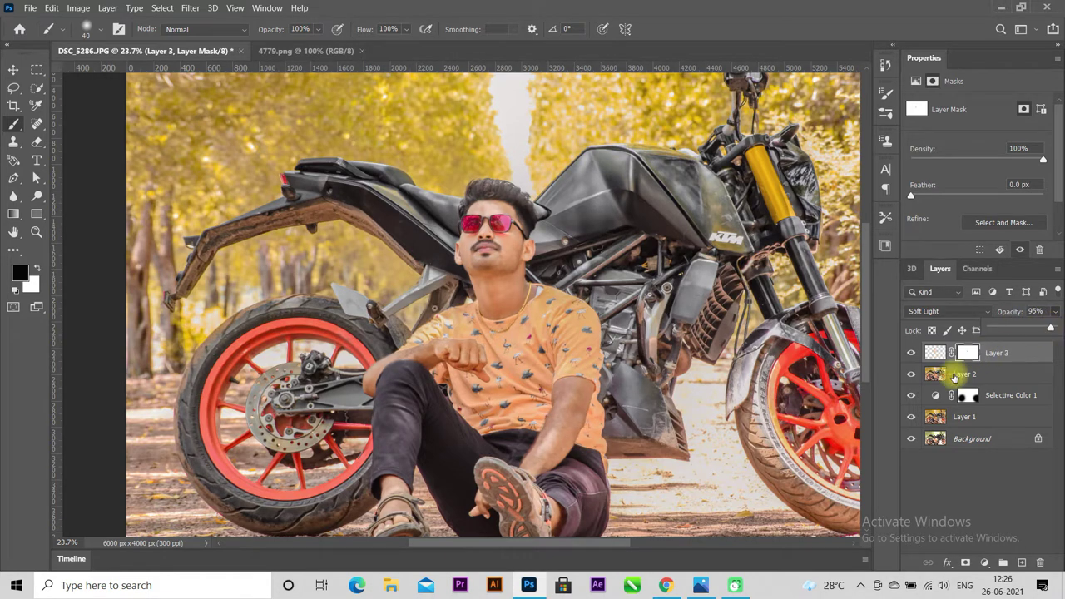
click(912, 353)
click(911, 353)
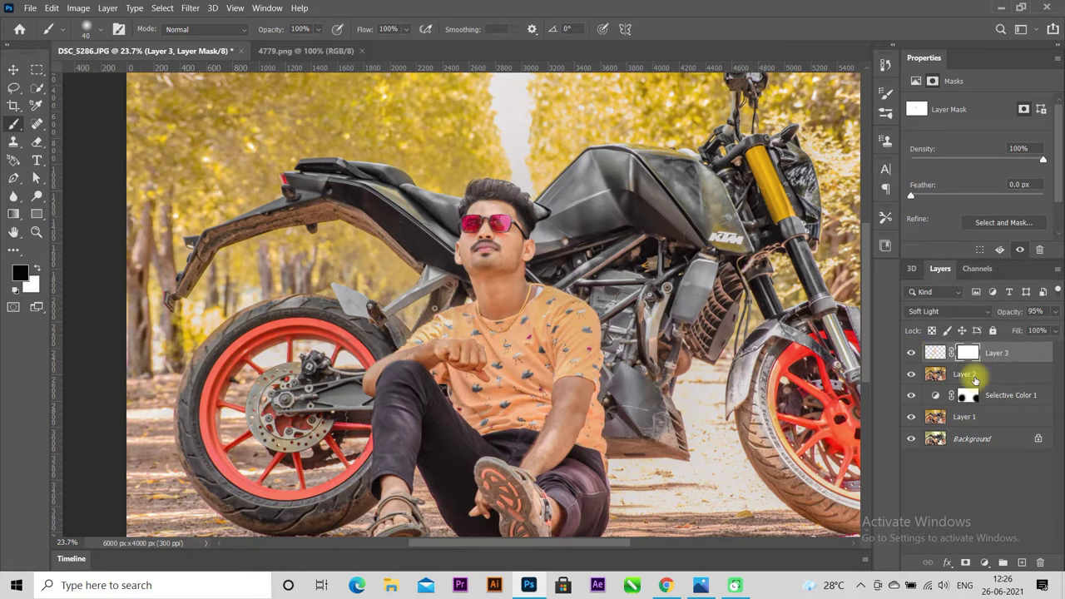
click(984, 562)
click(1022, 550)
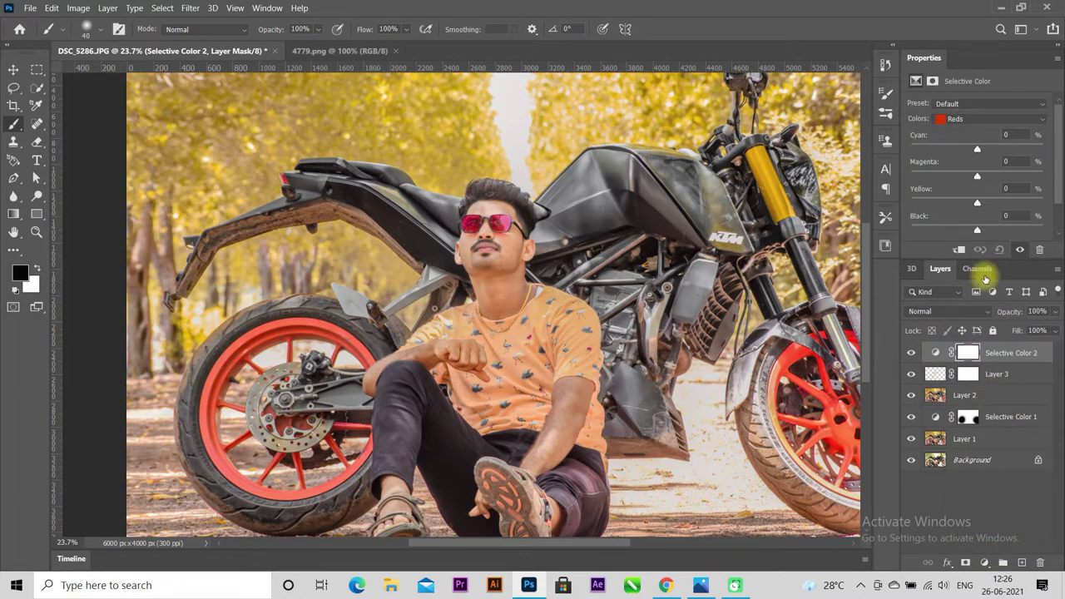
Step: Set Reds to Cyan -82, Black -48 and Yellows to Cyan -28, Black -59
mouse_move(977, 230)
mouse_down()
mouse_move(1014, 238)
mouse_move(885, 238)
mouse_move(947, 238)
mouse_up()
mouse_move(976, 150)
mouse_down()
mouse_move(999, 157)
mouse_move(956, 162)
mouse_up()
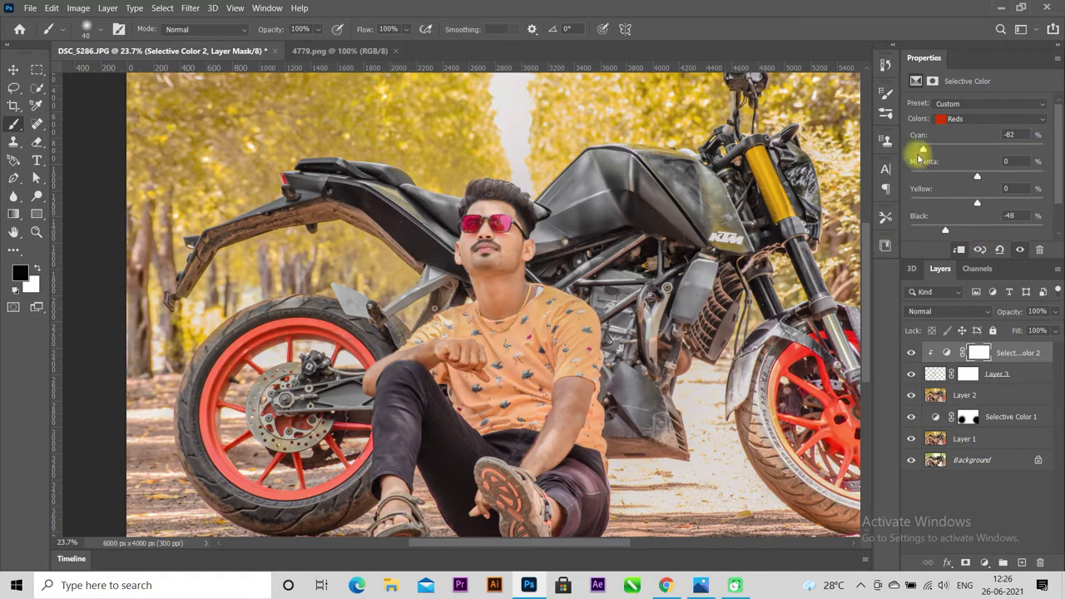
click(974, 118)
click(958, 138)
mouse_move(977, 231)
mouse_down()
mouse_move(1047, 231)
mouse_move(907, 230)
mouse_move(938, 231)
mouse_up()
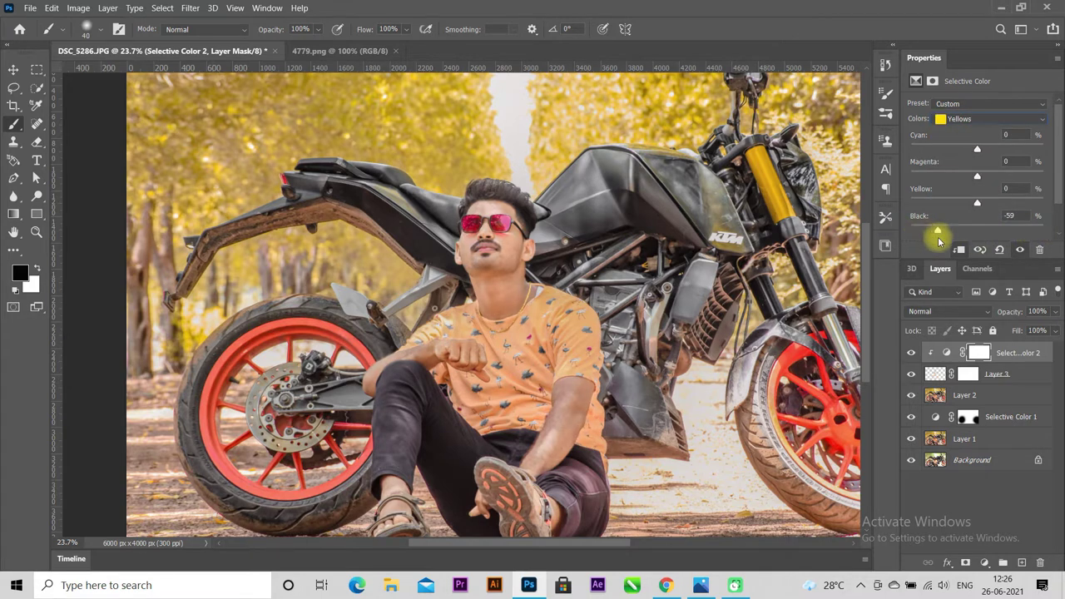
drag(977, 149, 960, 150)
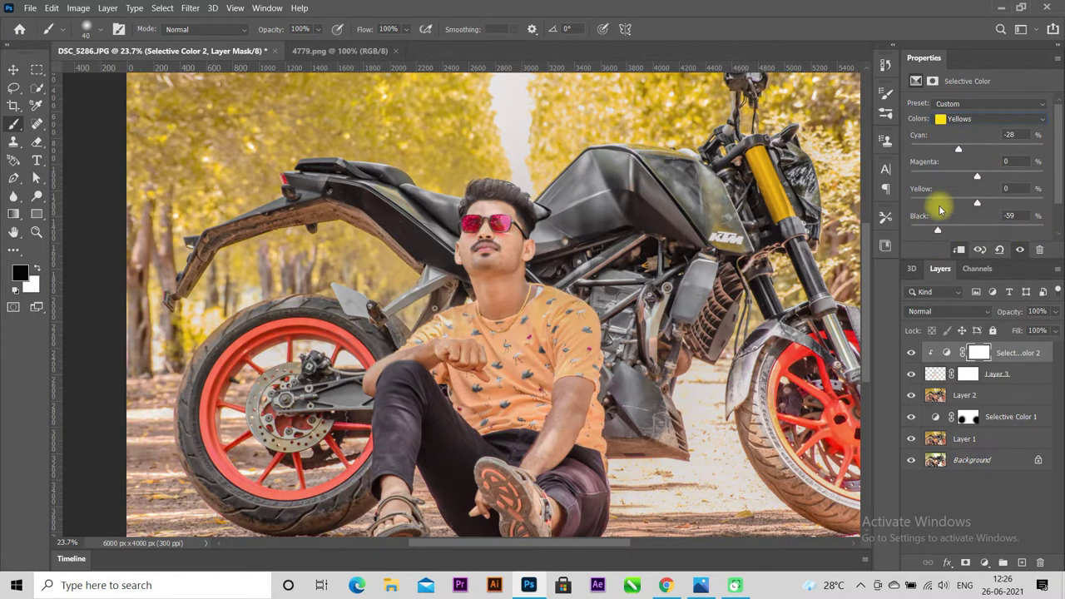
Step: Compare Selective Color 2 on and off, then stamp a merged Layer 4
click(912, 354)
click(911, 354)
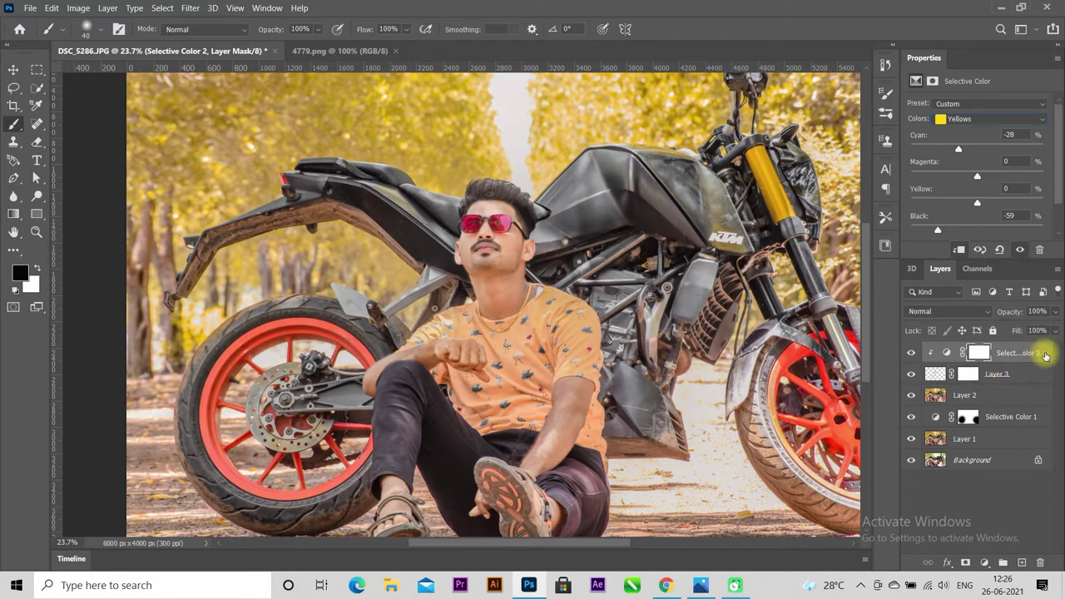
click(1016, 374)
click(1025, 355)
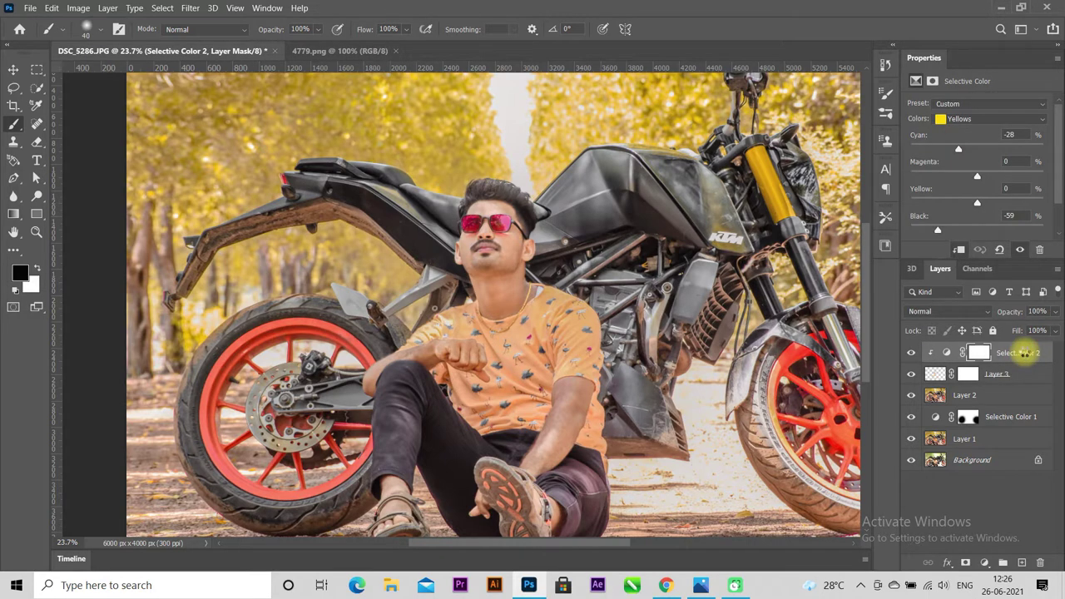
key(ctrl+shift+alt+e)
alt+scroll(533, 408, down, 3)
Step: Duplicate merged Layer 4 and bring up the Camera Raw Filter on the copy
alt+scroll(533, 408, down, 1)
alt+scroll(541, 403, up, 2)
alt+scroll(558, 395, up, 2)
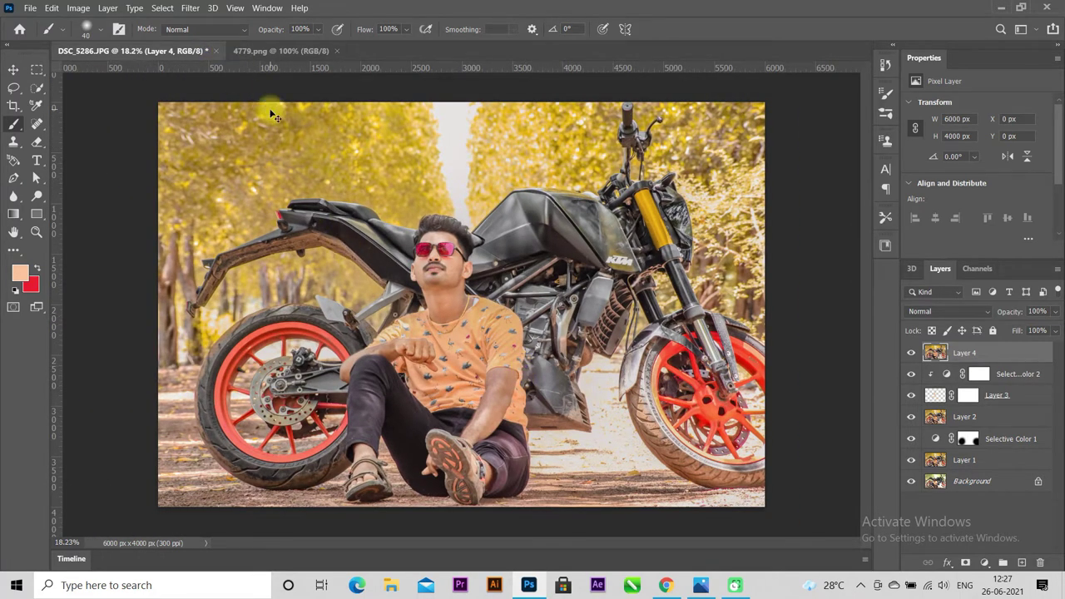
key(ctrl+j)
click(190, 8)
click(237, 103)
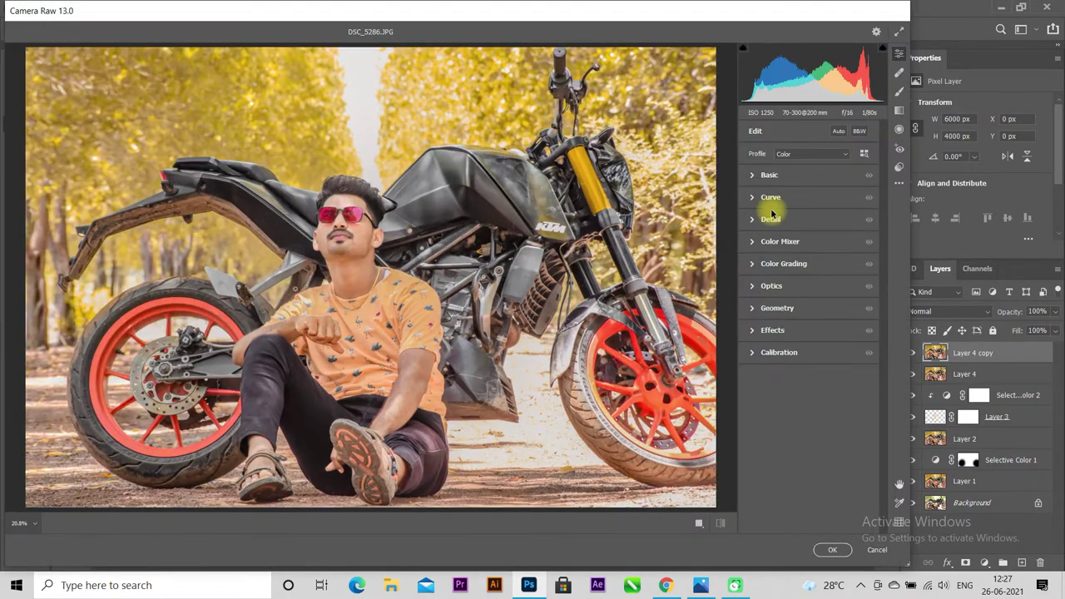
Step: Set Blacks -30, Shadows -21, Contrast +46, apply, and duplicate the graded layer
click(753, 175)
drag(810, 337, 791, 352)
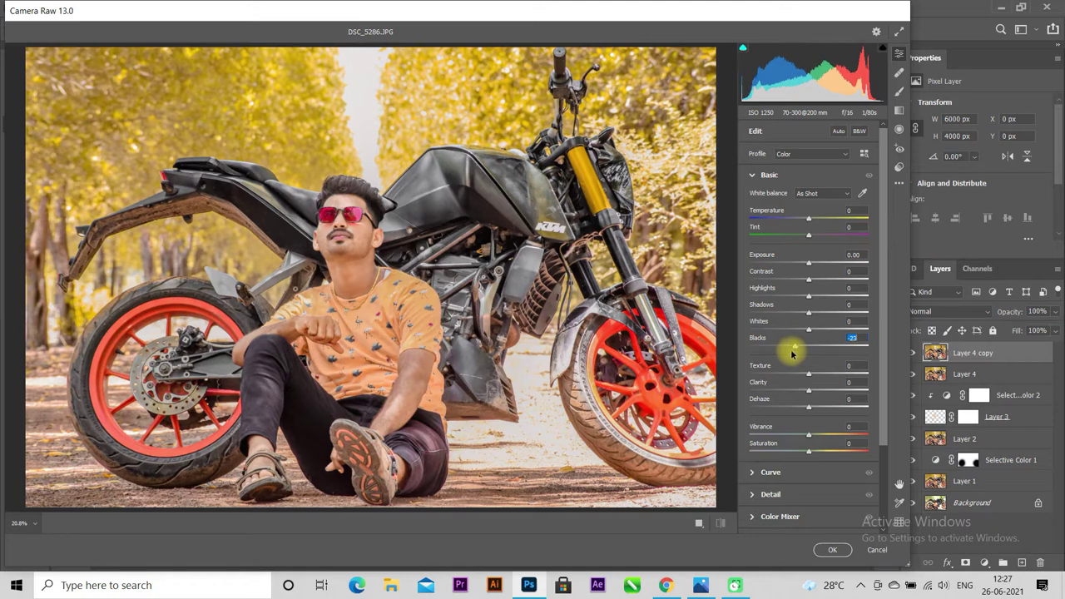
drag(808, 316, 801, 323)
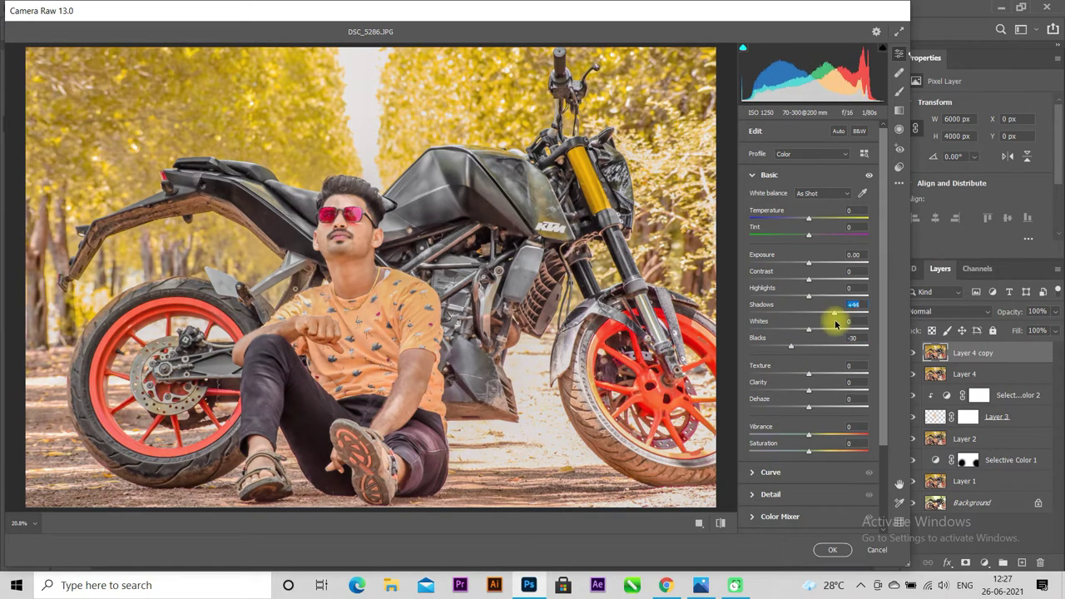
mouse_move(809, 280)
mouse_down()
mouse_move(795, 282)
mouse_move(857, 293)
mouse_move(812, 289)
mouse_up()
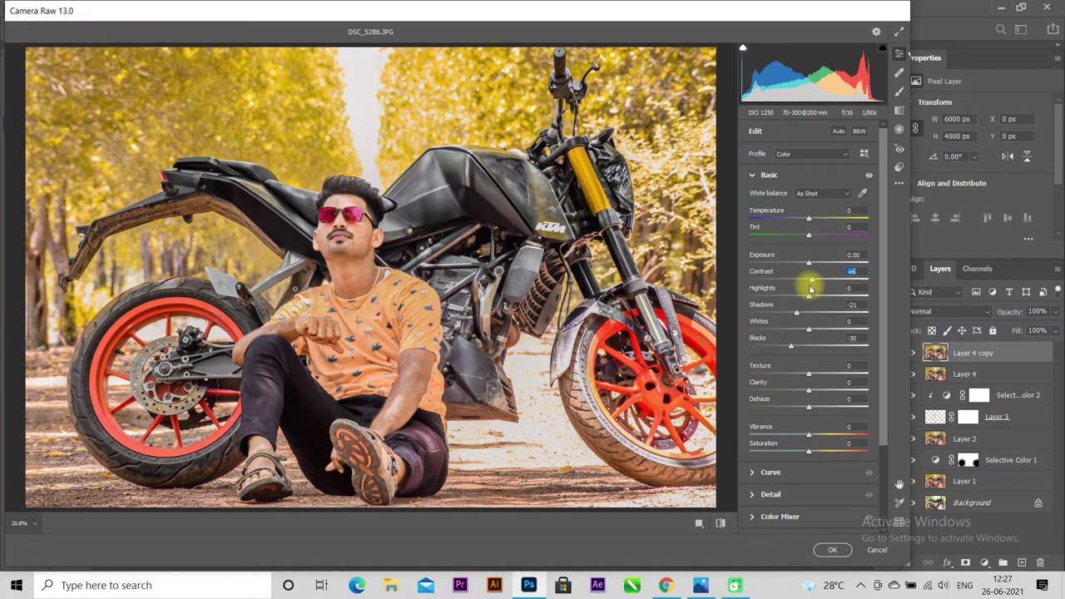
click(833, 550)
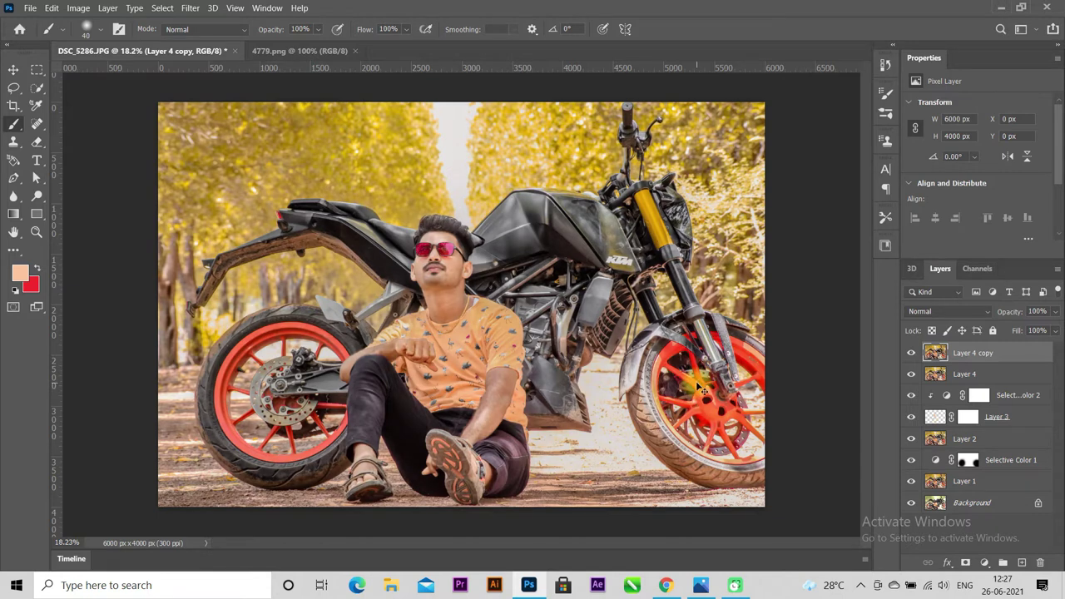
key(ctrl+j)
Step: Reopen the Camera Raw filter on Layer 4 copy 2 and raise Contrast and Vibrance
click(190, 8)
click(233, 103)
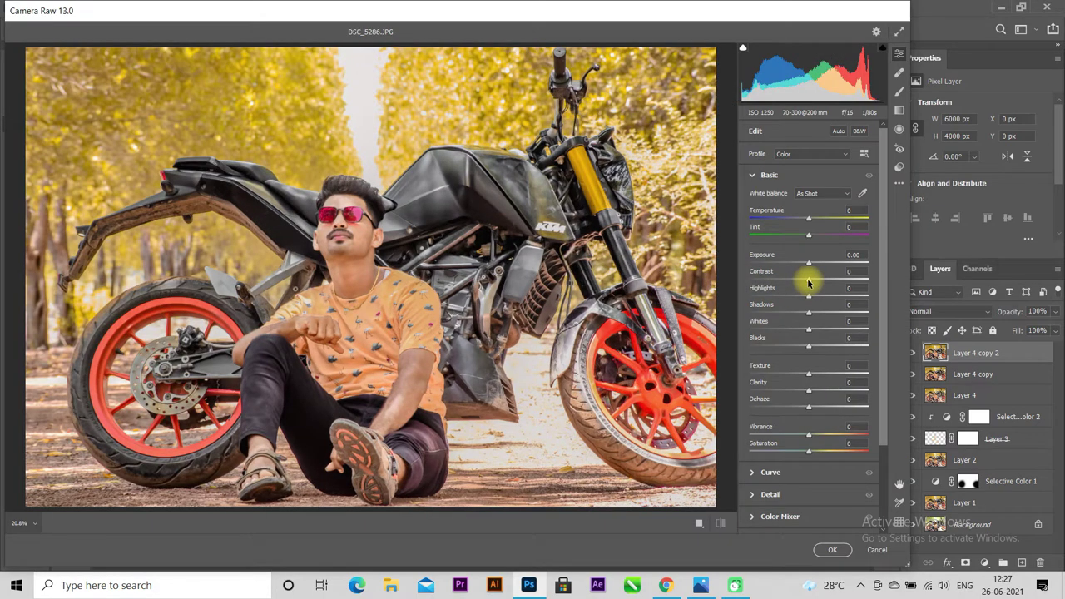
mouse_move(808, 280)
mouse_down()
mouse_move(843, 287)
mouse_move(809, 280)
mouse_up()
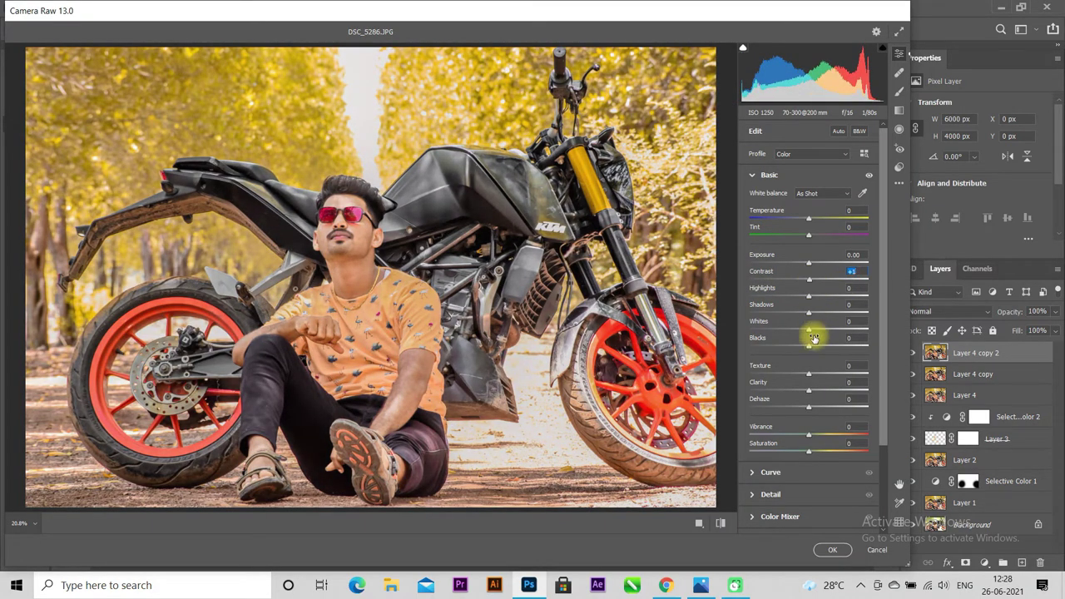
drag(807, 438, 854, 441)
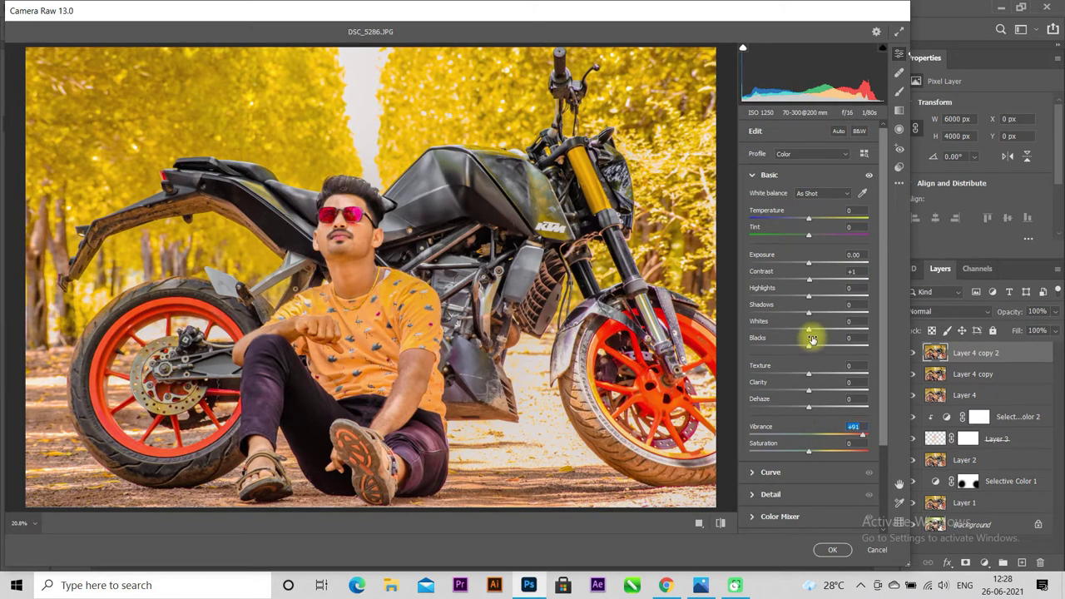
Step: In Color Mixer, set yellow Saturation to +62 and orange Hue to +17, then apply
click(751, 176)
click(780, 242)
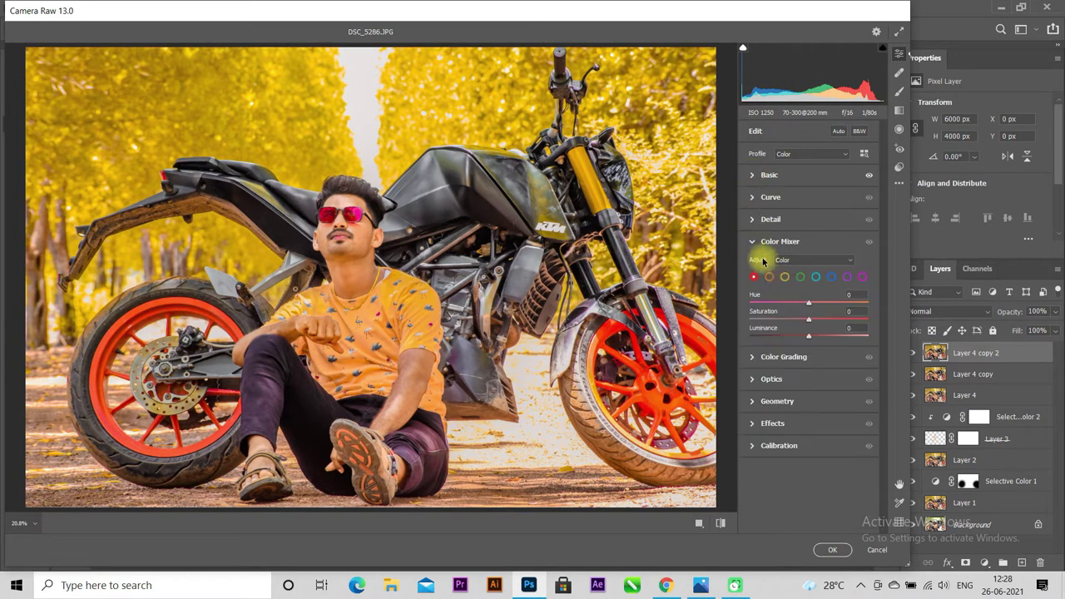
click(785, 277)
mouse_move(809, 323)
mouse_down()
mouse_move(842, 323)
mouse_move(758, 321)
mouse_move(845, 335)
mouse_up()
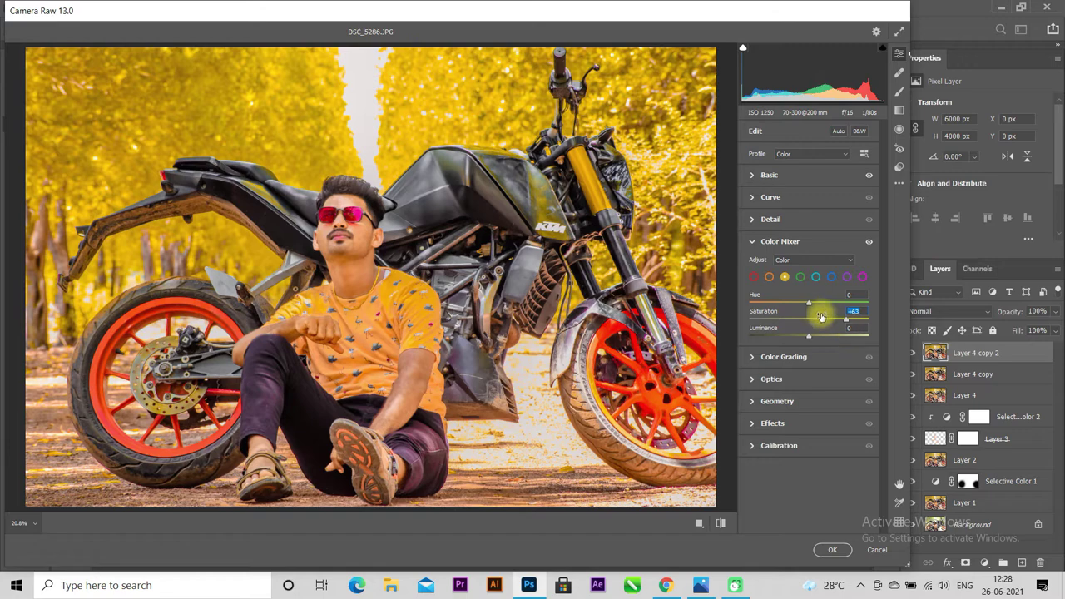
click(769, 277)
mouse_move(809, 320)
mouse_down()
mouse_move(846, 325)
mouse_move(844, 302)
mouse_move(799, 303)
mouse_move(819, 307)
mouse_up()
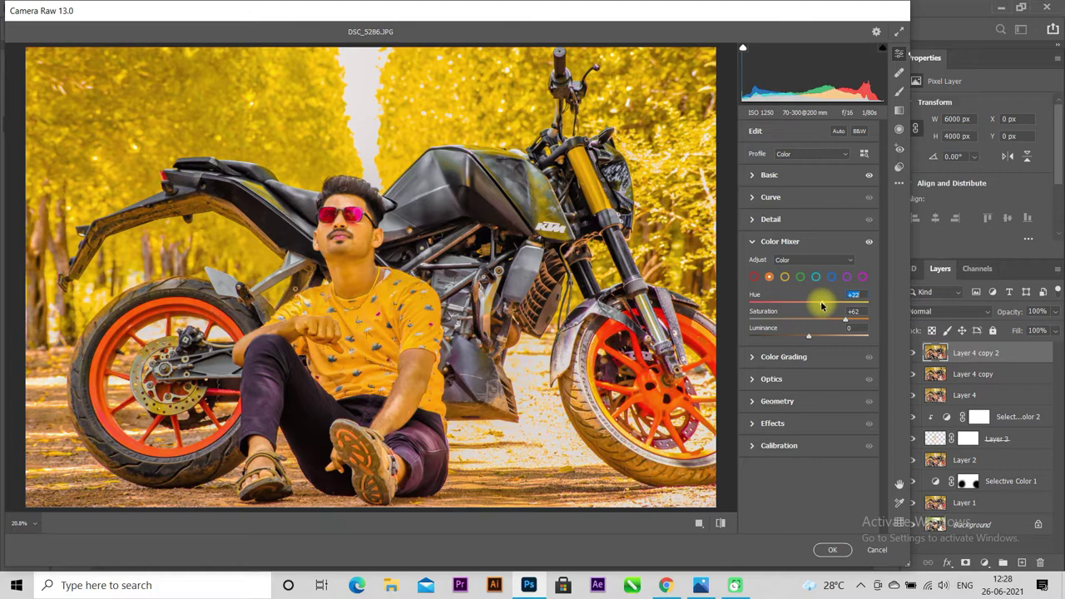
click(831, 549)
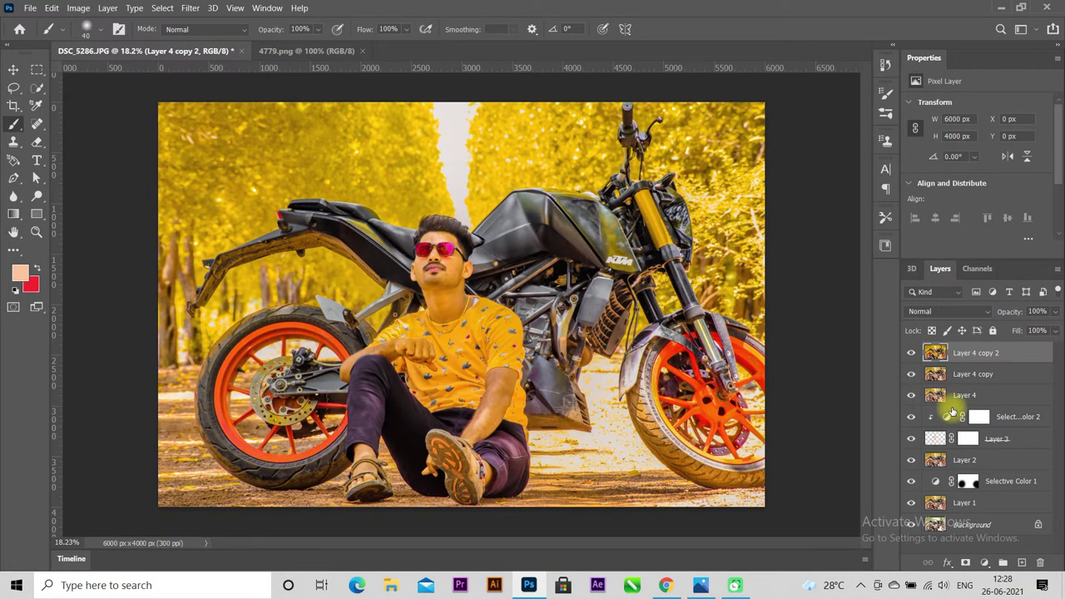
Step: Add a black hide-all mask to Layer 4 copy 2
click(965, 563)
key(ctrl+i)
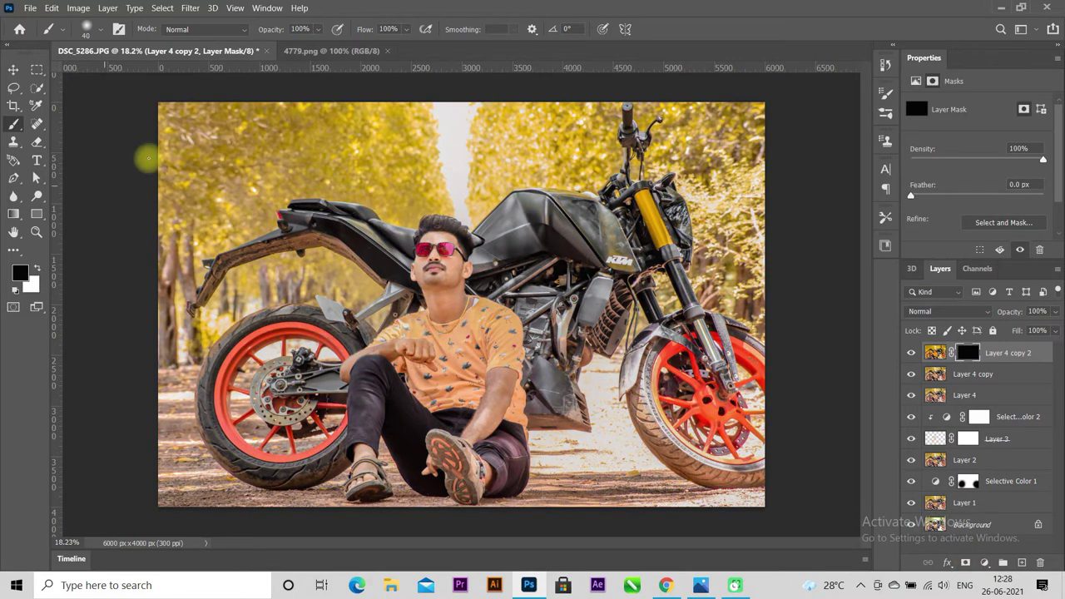
scroll(443, 338, up, 2)
scroll(475, 333, up, 3)
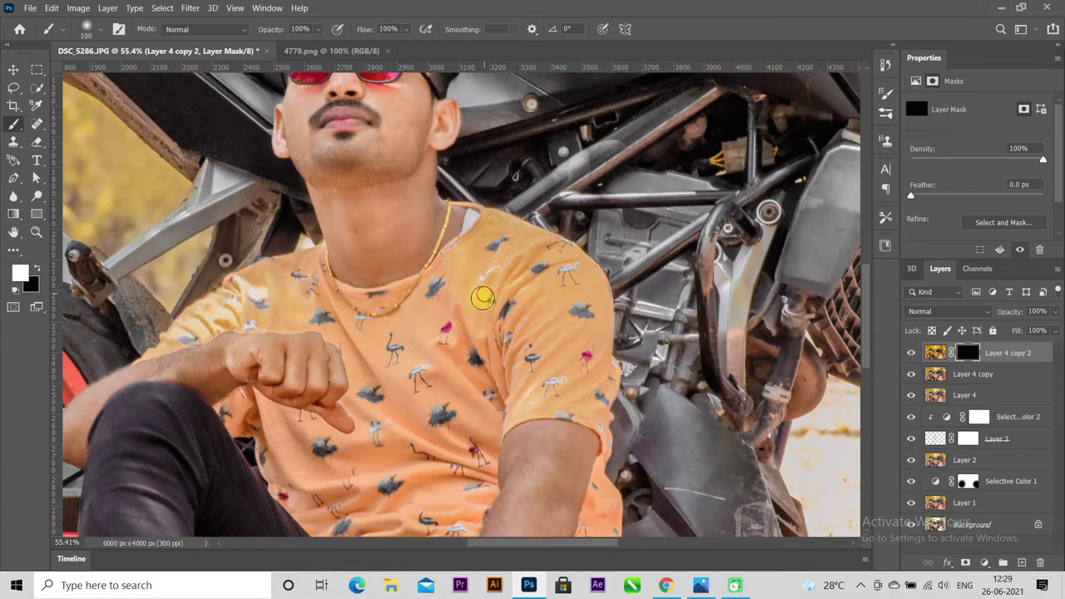
Step: Paint white on the mask over the shirt's right shoulder and sleeve, then view the whole photo
drag(514, 293, 477, 279)
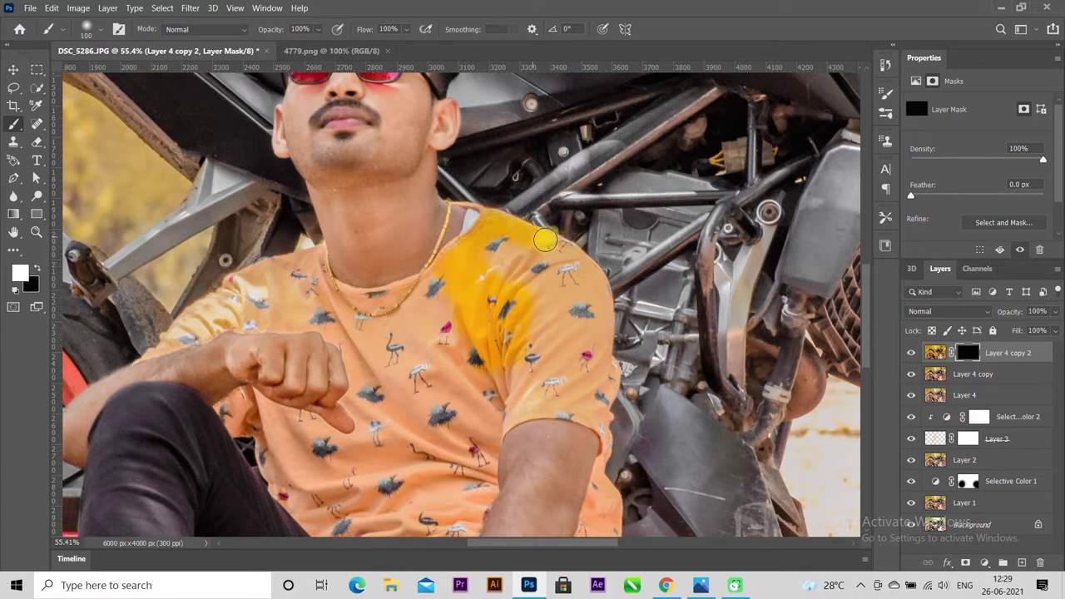
drag(601, 309, 604, 356)
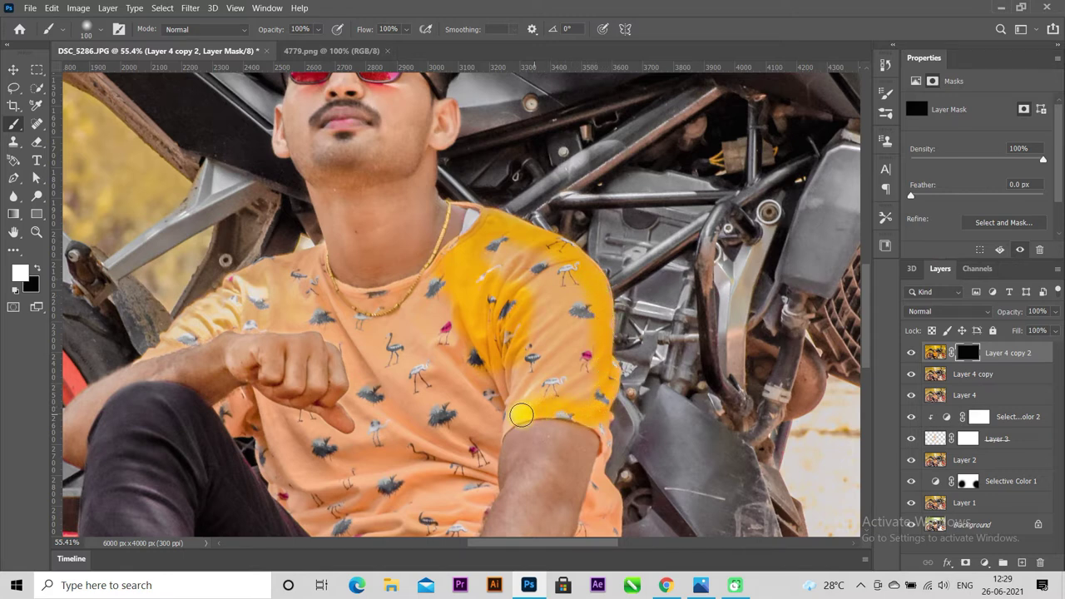
mouse_move(493, 430)
mouse_down()
mouse_move(495, 291)
mouse_move(521, 251)
mouse_up()
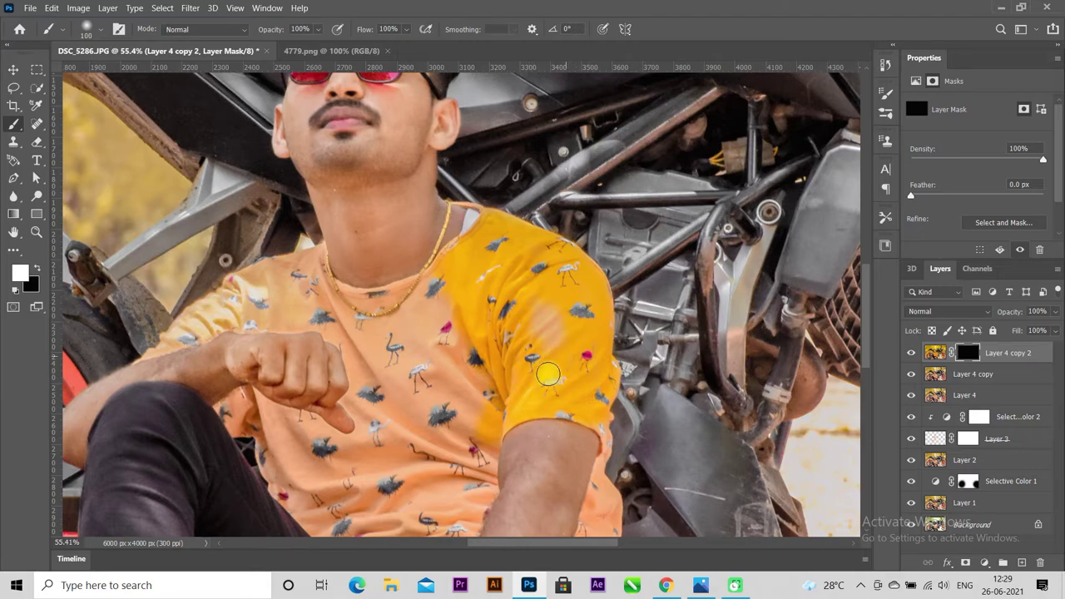
key(ctrl+0)
scroll(503, 321, up, 4)
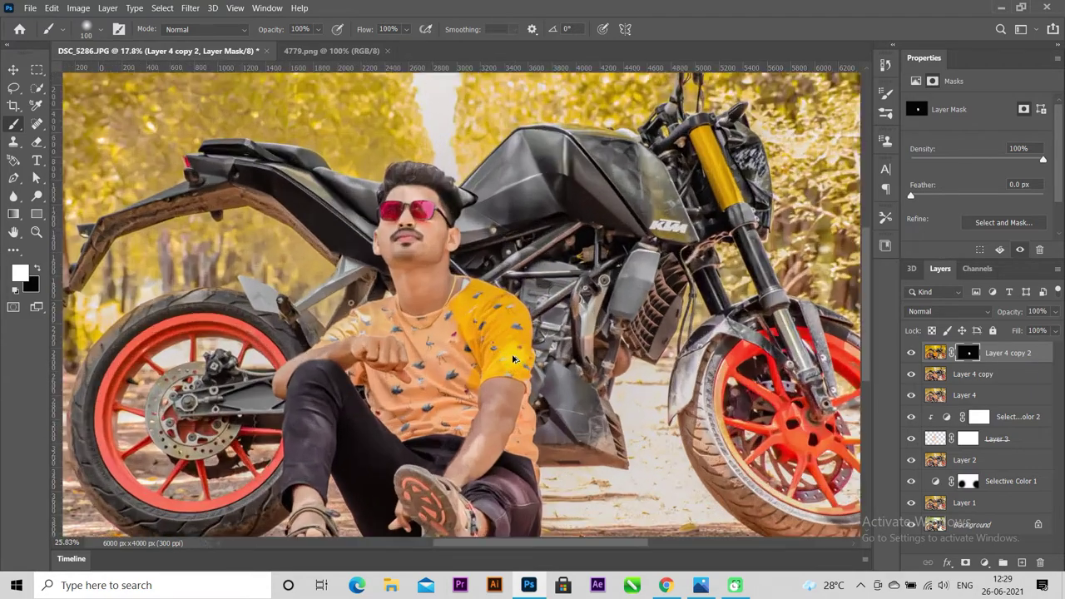
scroll(541, 233, up, 2)
scroll(552, 278, up, 1)
scroll(508, 291, up, 2)
Step: With a smaller brush, paint yellow along the shirt edge below the necklace
key(bracketleft)
key(bracketleft)
key(bracketleft)
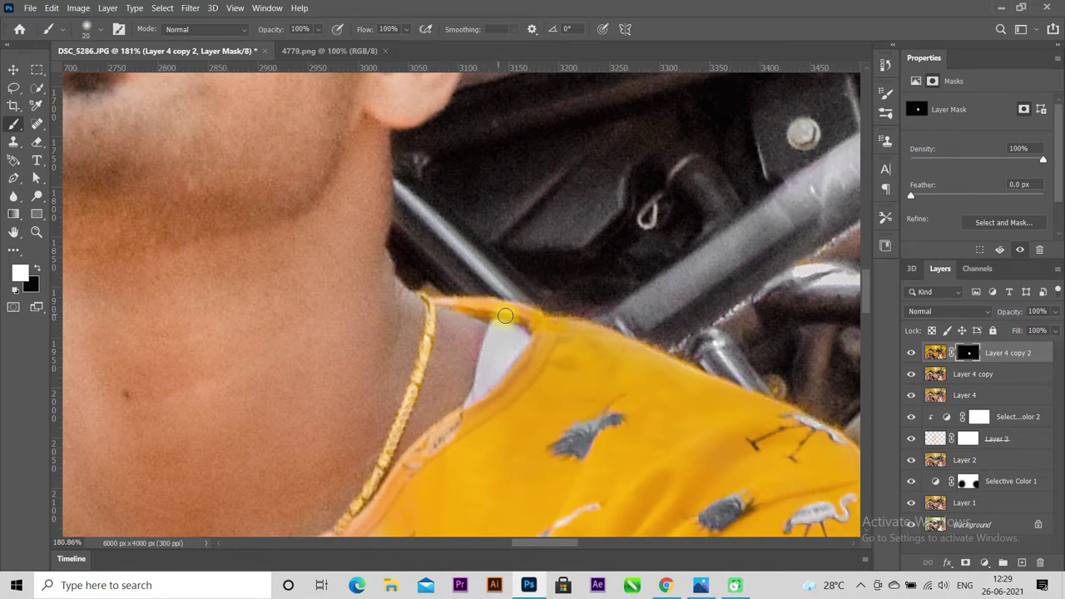
key(bracketleft)
key(bracketleft)
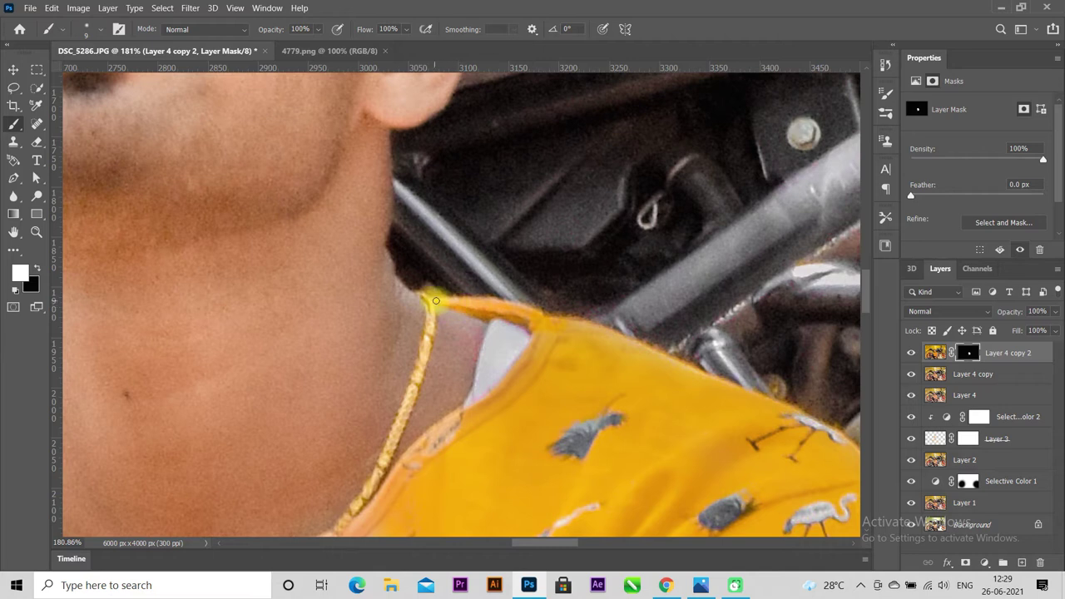
scroll(448, 334, down, 3)
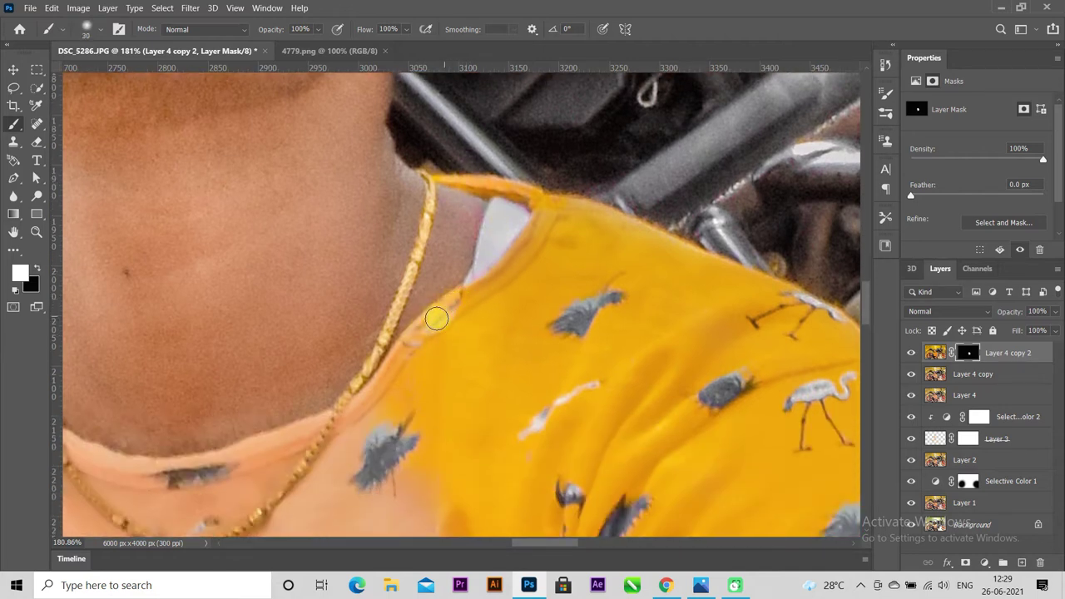
mouse_move(388, 383)
mouse_down()
mouse_move(352, 411)
mouse_move(324, 468)
mouse_move(364, 444)
mouse_move(423, 449)
mouse_up()
scroll(523, 362, down, 5)
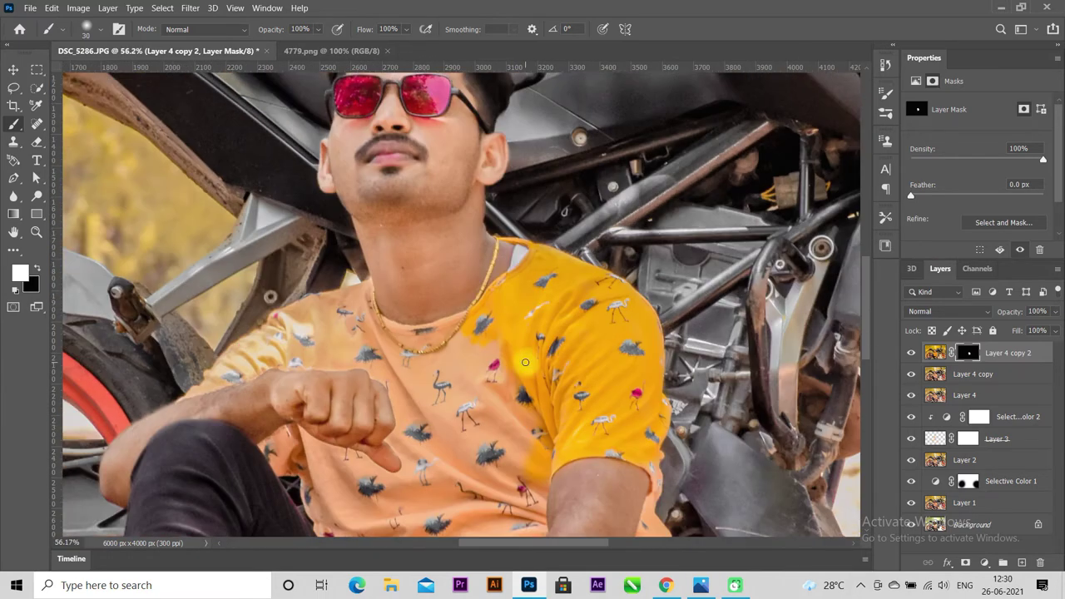
scroll(499, 349, down, 1)
scroll(203, 278, up, 1)
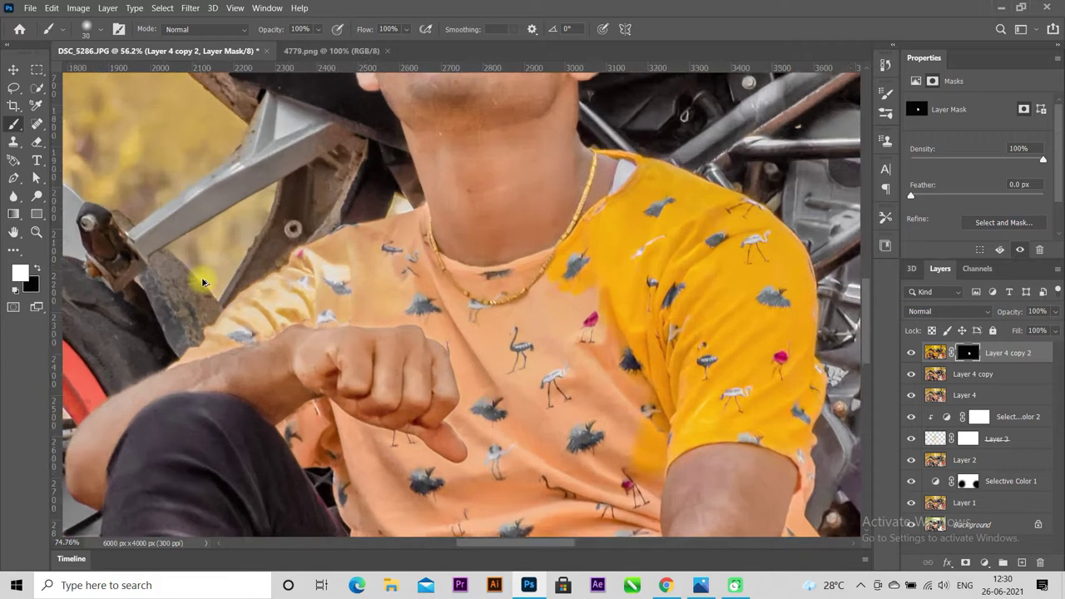
scroll(464, 245, up, 2)
scroll(657, 211, up, 1)
scroll(628, 227, up, 1)
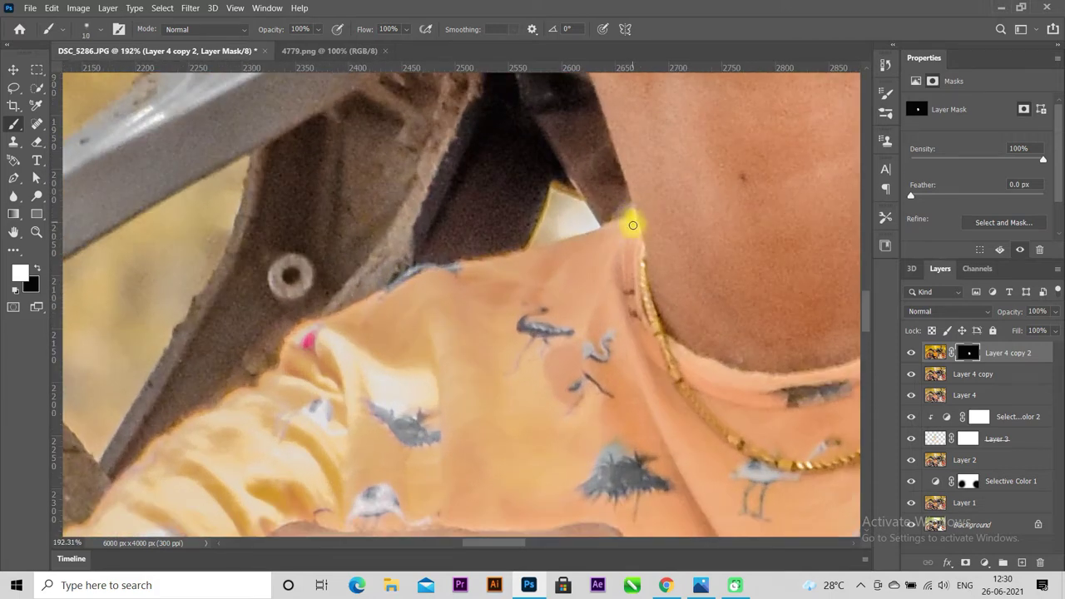
Step: Paint yellow along the collar, shirt's upper edge, arm edge and sleeve folds
drag(633, 226, 634, 286)
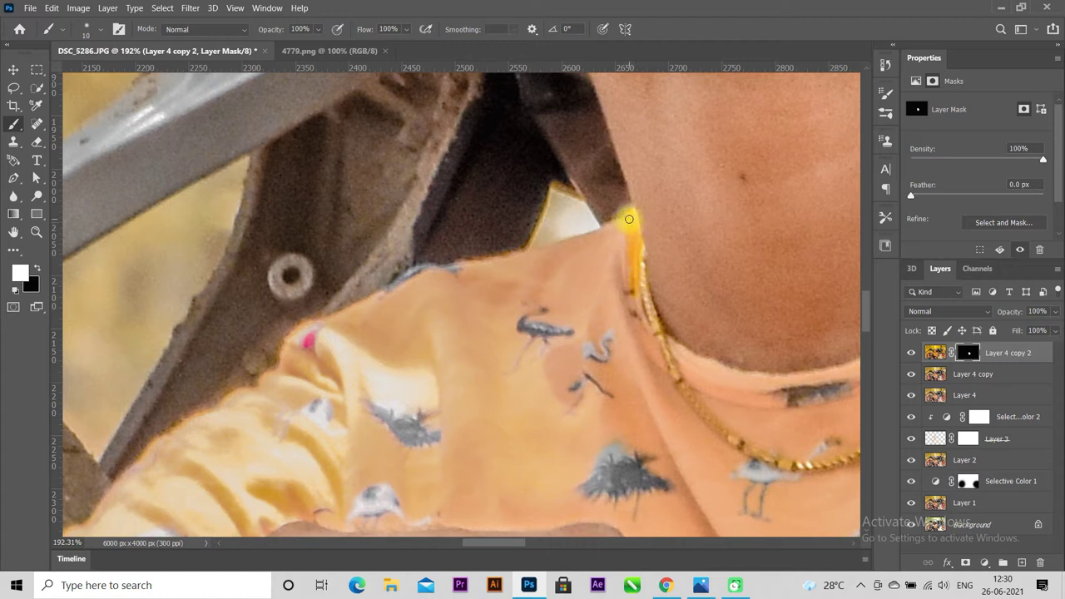
mouse_move(523, 261)
mouse_down()
mouse_move(418, 278)
mouse_move(317, 330)
mouse_up()
drag(202, 423, 138, 466)
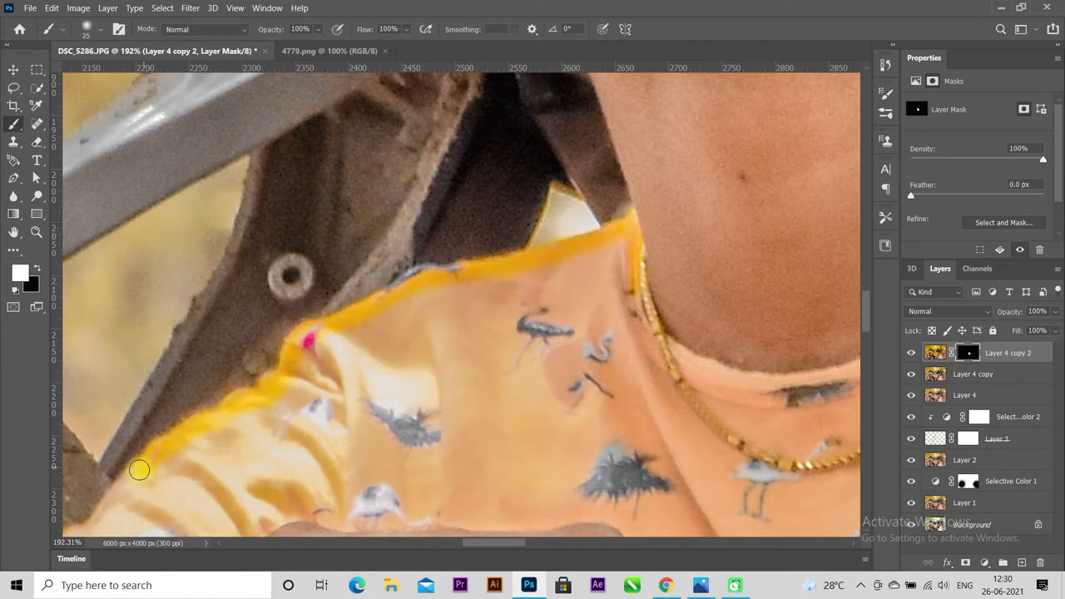
drag(280, 405, 559, 156)
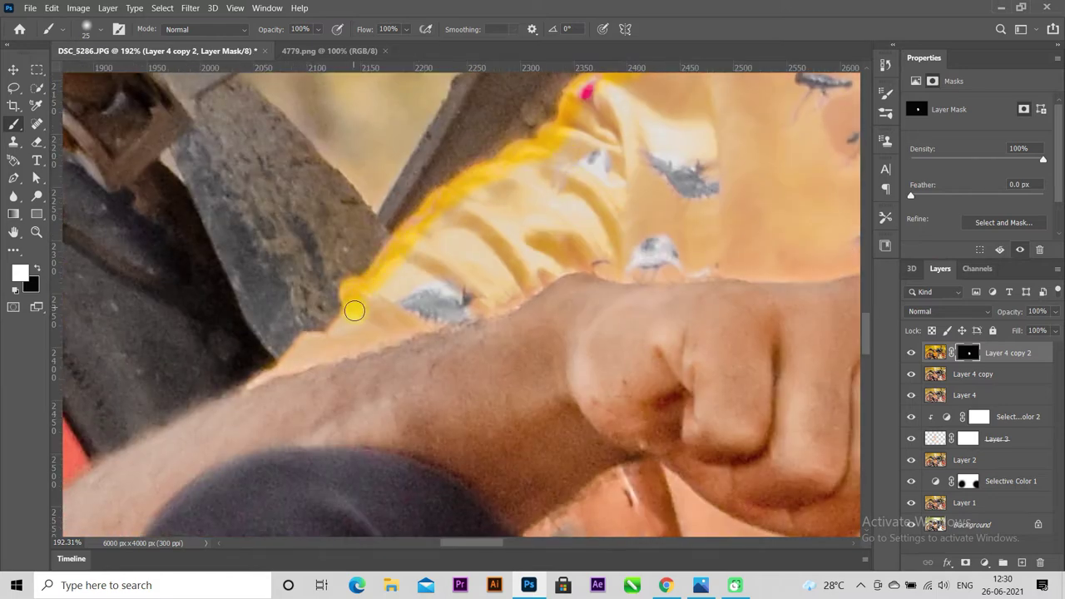
drag(250, 384, 276, 374)
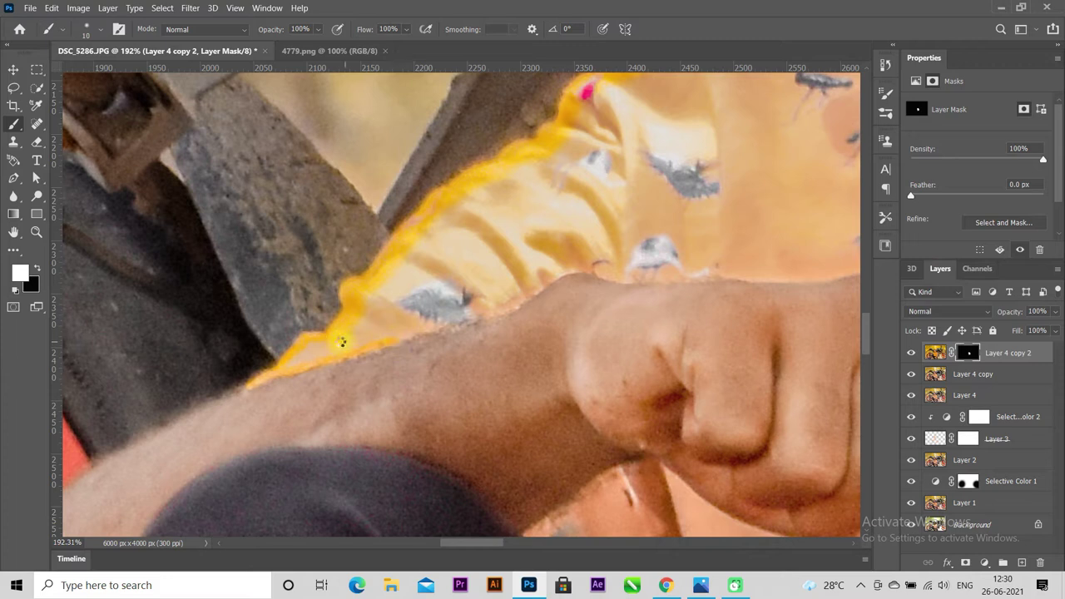
drag(370, 343, 557, 266)
mouse_move(371, 302)
mouse_down()
mouse_move(442, 271)
mouse_move(525, 176)
mouse_move(580, 222)
mouse_up()
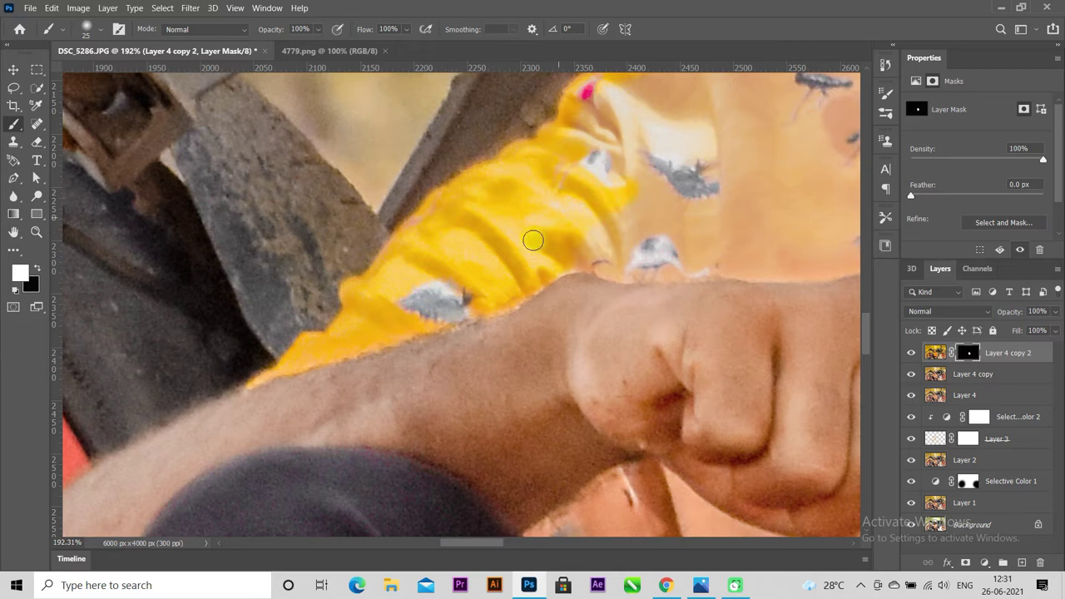
Step: Paint yellow over the top of the fist, shoulder, chest and the neckline band
scroll(577, 183, down, 3)
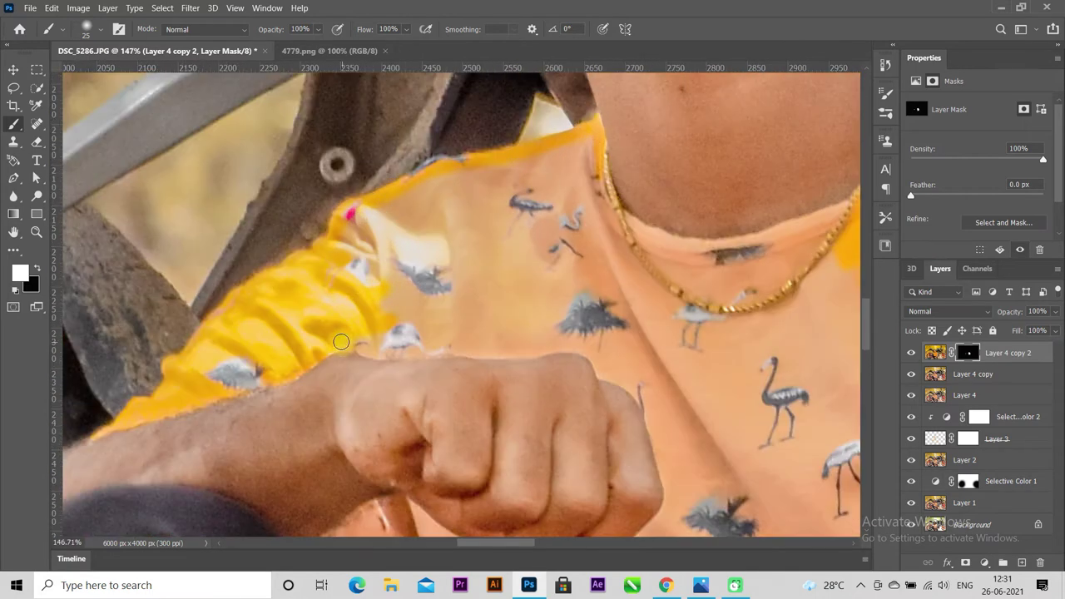
mouse_move(436, 350)
mouse_down()
mouse_move(584, 350)
mouse_move(656, 422)
mouse_up()
scroll(673, 292, down, 3)
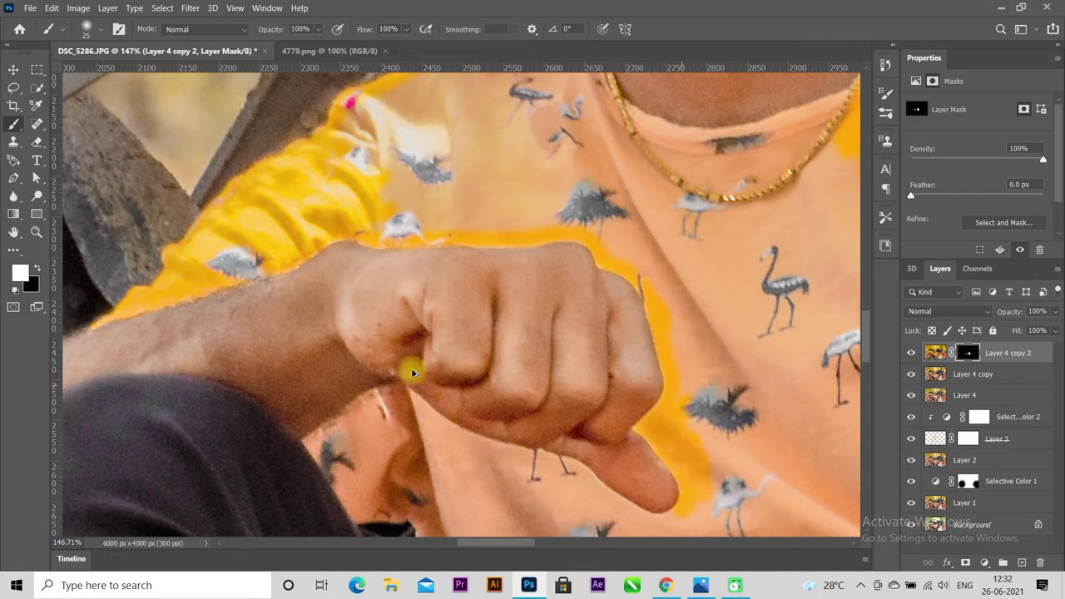
scroll(408, 369, down, 3)
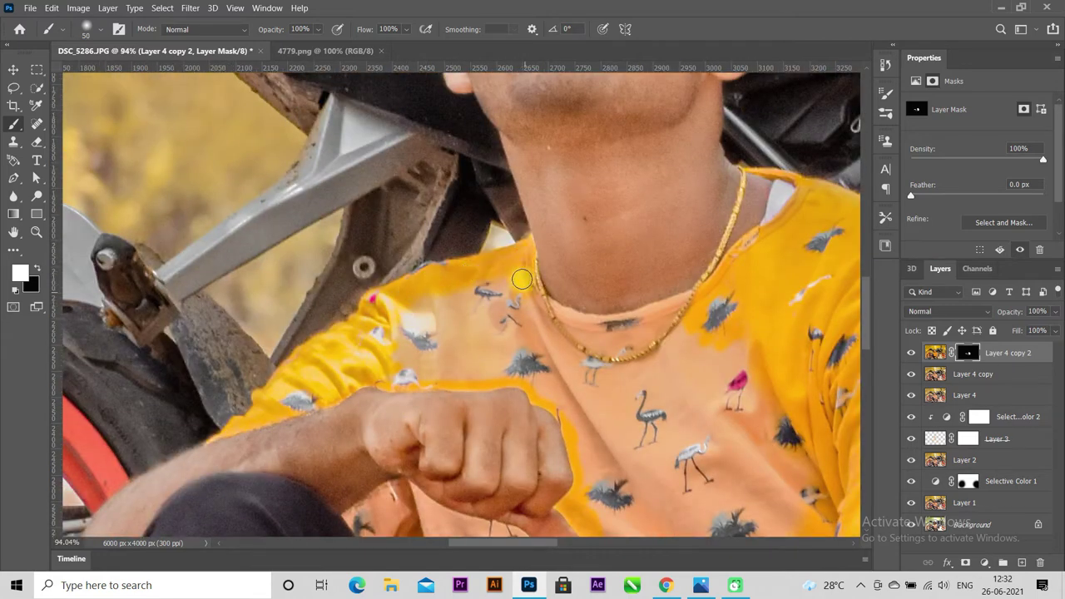
mouse_move(535, 314)
mouse_down()
mouse_move(404, 337)
mouse_move(461, 375)
mouse_up()
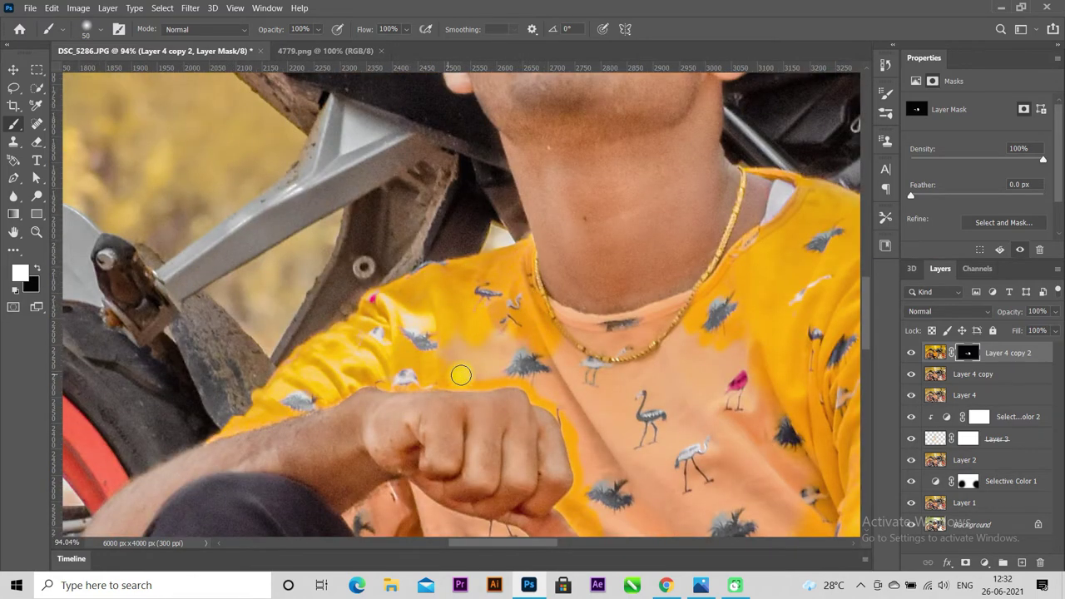
mouse_move(432, 333)
mouse_down()
mouse_move(541, 354)
mouse_move(545, 379)
mouse_up()
mouse_move(587, 430)
mouse_down()
mouse_move(565, 364)
mouse_move(701, 320)
mouse_move(629, 399)
mouse_move(767, 375)
mouse_move(638, 444)
mouse_up()
scroll(637, 445, down, 3)
scroll(533, 239, up, 2)
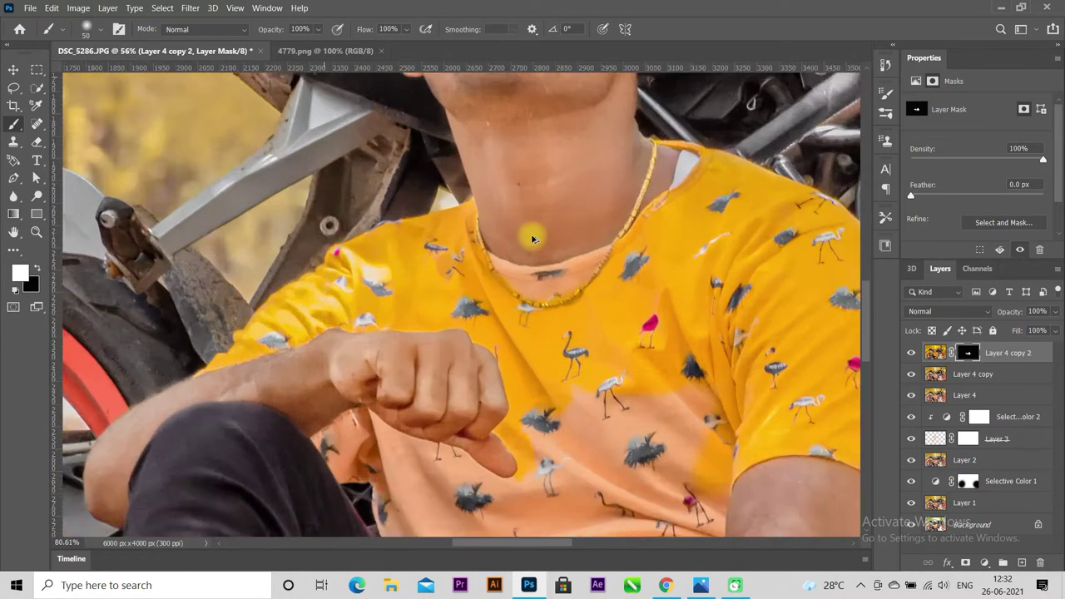
scroll(533, 239, up, 5)
key(bracketleft)
key(bracketleft)
key(bracketleft)
mouse_move(392, 305)
mouse_down()
mouse_move(459, 325)
mouse_move(554, 316)
mouse_move(687, 271)
mouse_move(584, 378)
mouse_move(613, 313)
mouse_move(474, 405)
mouse_move(380, 323)
mouse_up()
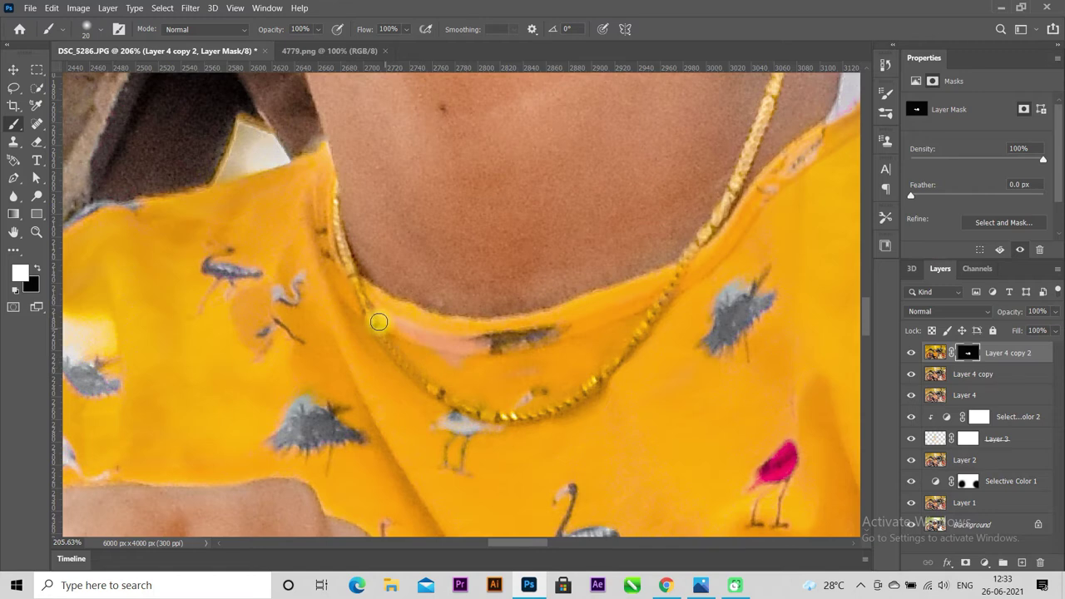
Step: Paint the lower shirt yellow with a larger brush
scroll(405, 382, down, 5)
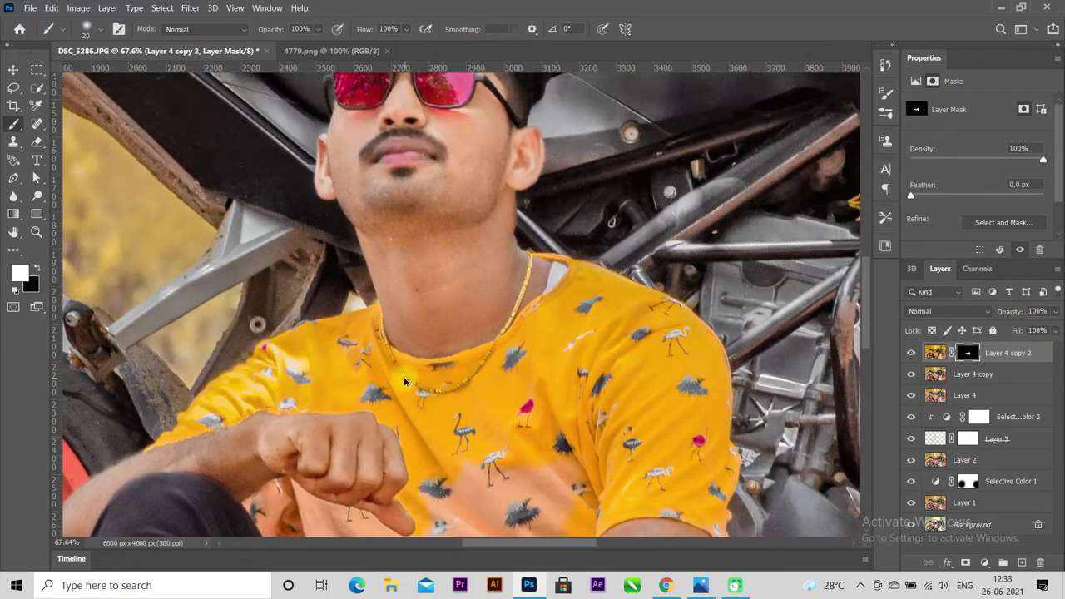
scroll(405, 381, down, 2)
scroll(511, 308, up, 2)
key(])
mouse_move(510, 308)
mouse_down()
mouse_move(419, 261)
mouse_move(595, 240)
mouse_move(500, 307)
mouse_move(592, 383)
mouse_up()
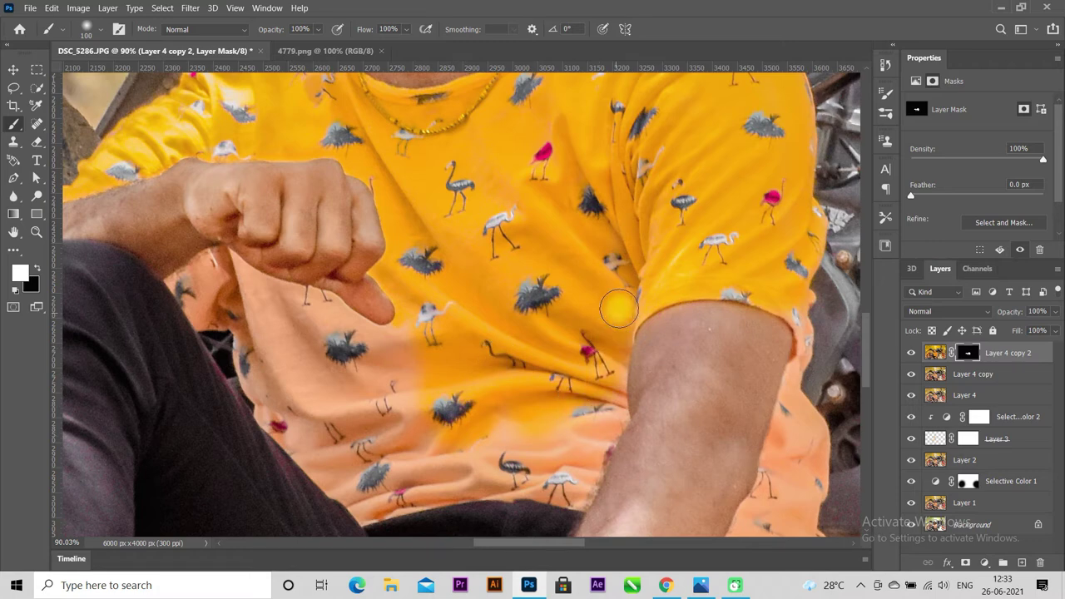
Step: Paint yellow along the hand's edge, the folds beside it and under the finger
scroll(202, 332, up, 3)
drag(202, 331, 298, 356)
key(bracketleft)
key(bracketleft)
key(bracketleft)
mouse_move(293, 270)
mouse_down()
mouse_move(385, 220)
mouse_move(421, 248)
mouse_move(549, 295)
mouse_up()
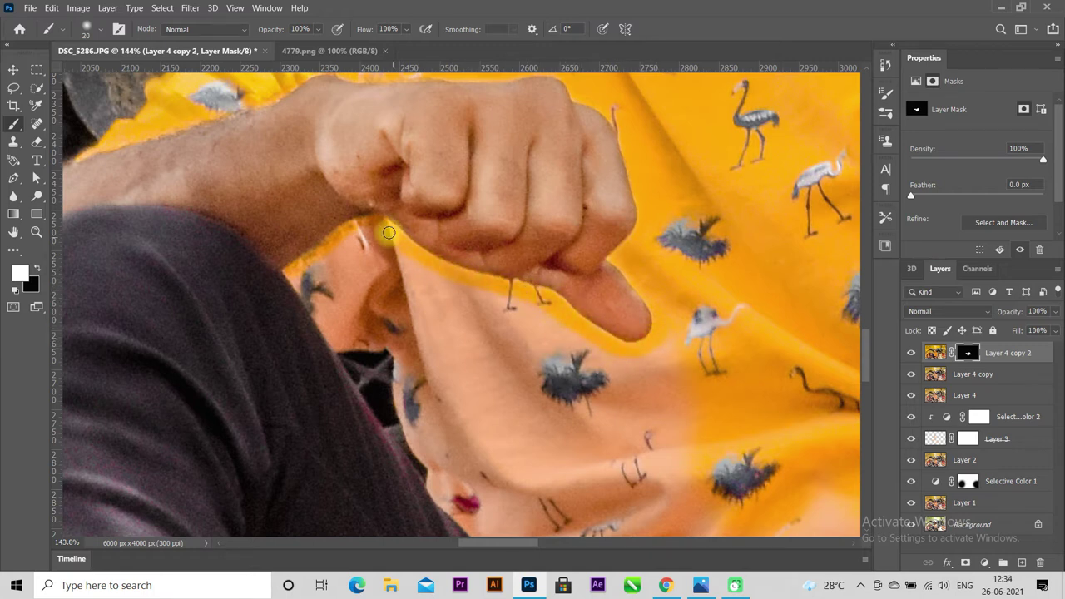
mouse_move(389, 344)
mouse_down()
mouse_move(397, 381)
mouse_move(409, 347)
mouse_move(352, 339)
mouse_move(350, 289)
mouse_up()
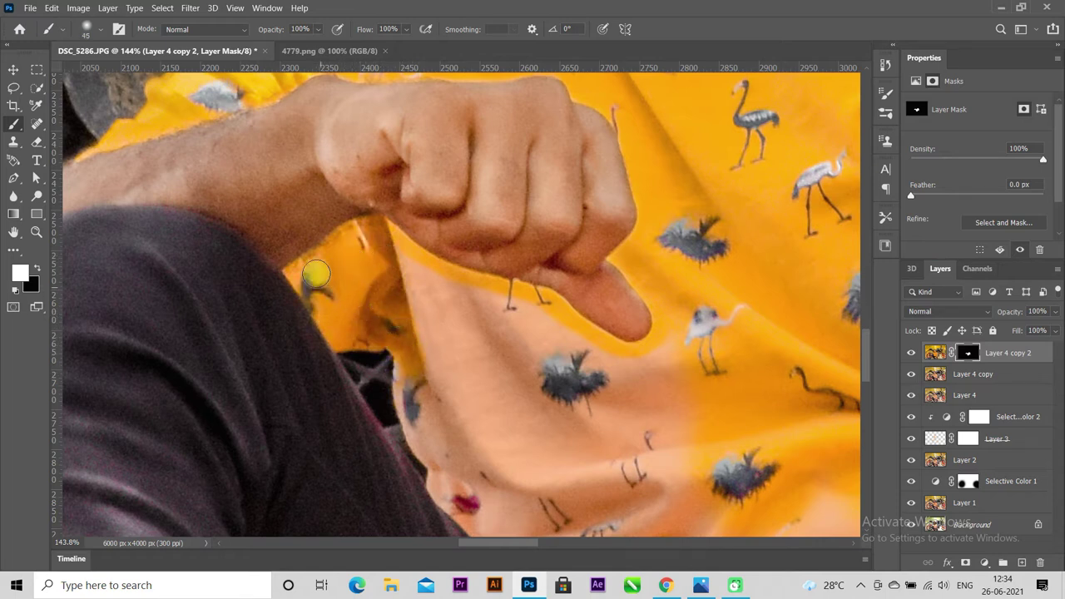
scroll(375, 291, down, 3)
key(bracketleft)
key(bracketleft)
mouse_move(408, 273)
mouse_down()
mouse_move(405, 307)
mouse_move(455, 410)
mouse_move(434, 328)
mouse_up()
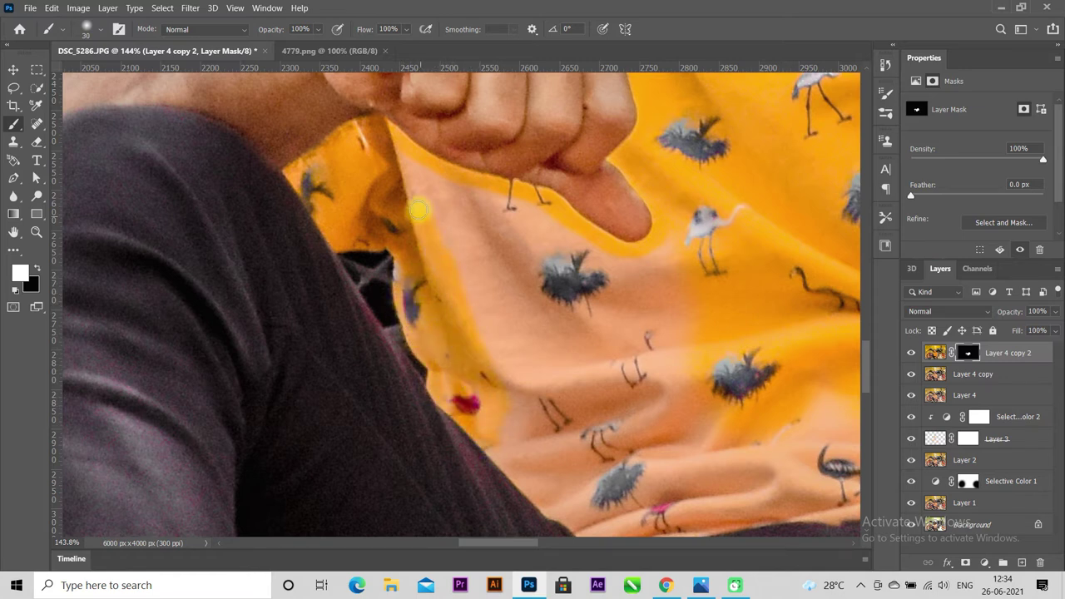
mouse_move(450, 177)
mouse_down()
mouse_move(605, 264)
mouse_move(474, 341)
mouse_move(545, 273)
mouse_move(514, 394)
mouse_move(291, 291)
mouse_move(399, 397)
mouse_move(459, 397)
mouse_move(582, 369)
mouse_up()
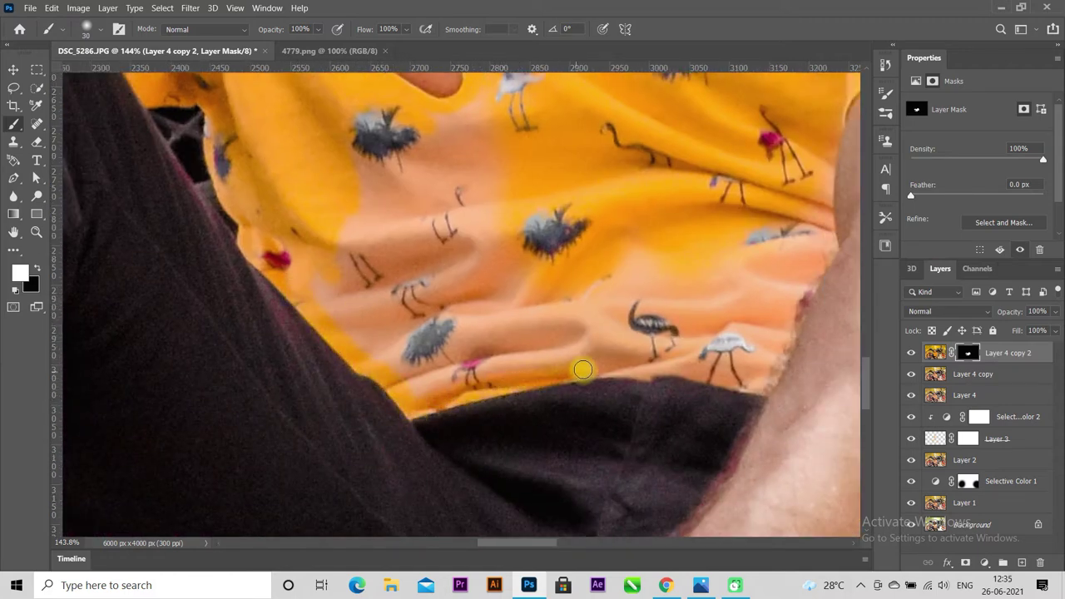
Step: Turn the orange patches near the waist and along the arm top yellow
mouse_move(424, 273)
mouse_down()
mouse_move(327, 261)
mouse_move(431, 346)
mouse_move(472, 321)
mouse_move(368, 196)
mouse_move(517, 133)
mouse_move(568, 291)
mouse_move(721, 278)
mouse_move(636, 296)
mouse_move(345, 279)
mouse_up()
key(bracketleft)
key(bracketleft)
key(bracketleft)
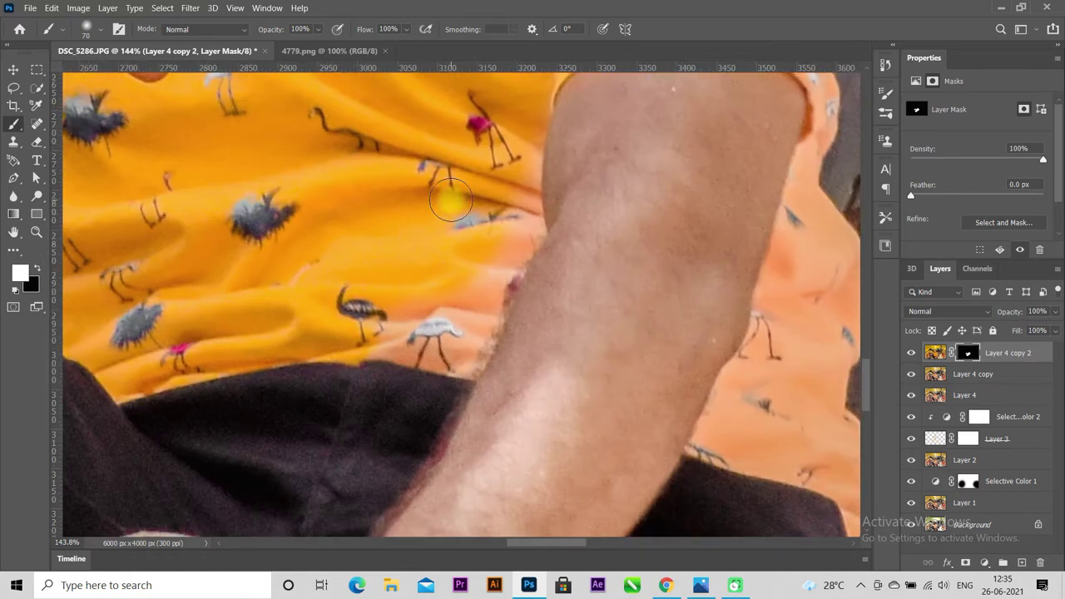
mouse_move(538, 231)
mouse_down()
mouse_move(473, 369)
mouse_move(368, 352)
mouse_move(436, 282)
mouse_move(475, 219)
mouse_move(485, 288)
mouse_move(404, 328)
mouse_move(415, 261)
mouse_up()
key(bracketright)
key(bracketright)
scroll(414, 260, up, 3)
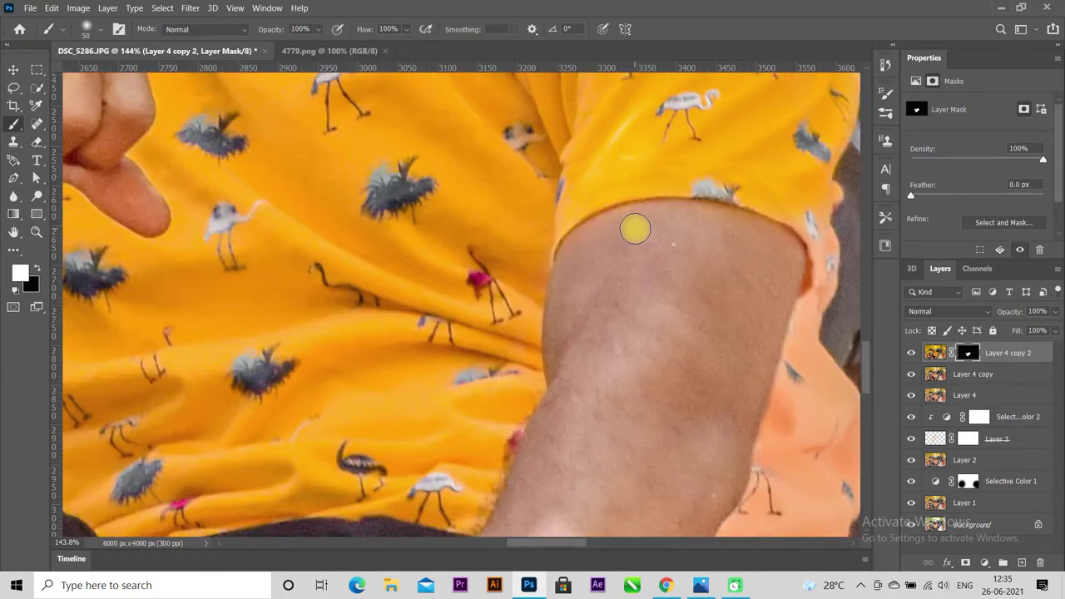
key(bracketleft)
mouse_move(572, 248)
mouse_down()
mouse_move(641, 213)
mouse_move(719, 219)
mouse_move(791, 250)
mouse_move(789, 300)
mouse_up()
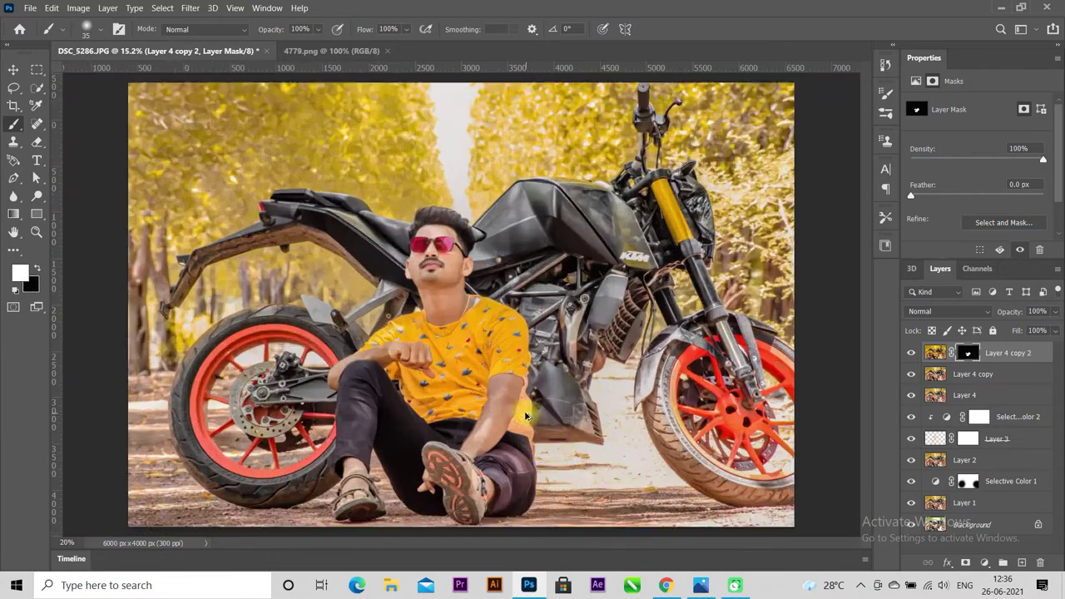
Step: Paint yellow between the arm and sleeve and up the back shirt edge, then zoom out
drag(540, 259, 582, 366)
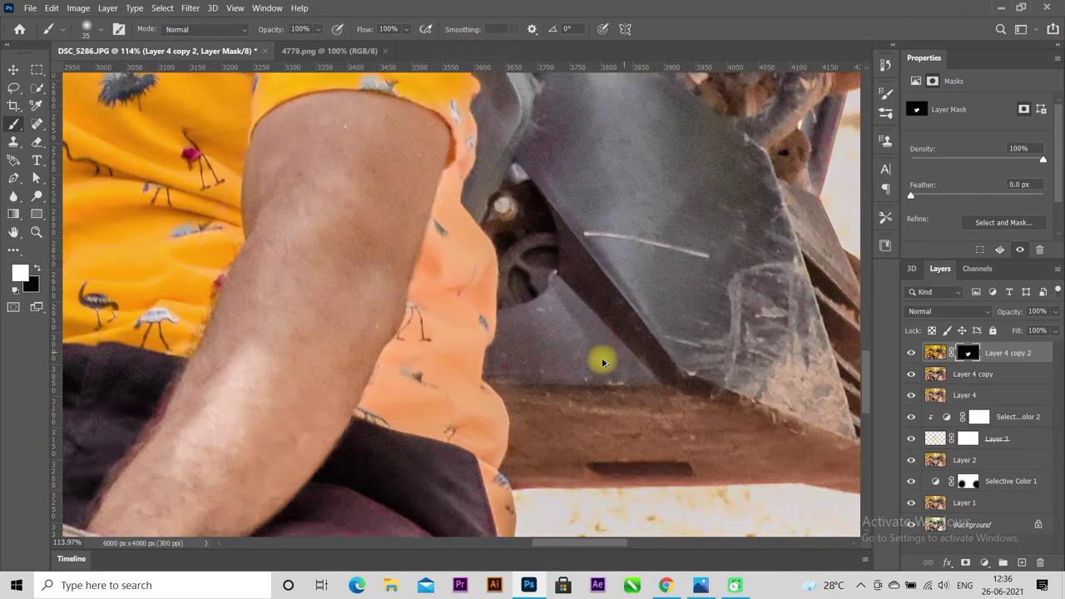
mouse_move(452, 258)
mouse_down()
mouse_move(452, 324)
mouse_move(459, 255)
mouse_move(459, 280)
mouse_move(438, 367)
mouse_move(438, 231)
mouse_move(405, 369)
mouse_up()
mouse_move(353, 455)
mouse_down()
mouse_move(405, 502)
mouse_move(487, 528)
mouse_up()
scroll(488, 499, down, 1)
scroll(492, 454, down, 2)
scroll(493, 442, down, 1)
mouse_move(493, 442)
mouse_down()
mouse_move(504, 417)
mouse_move(515, 494)
mouse_up()
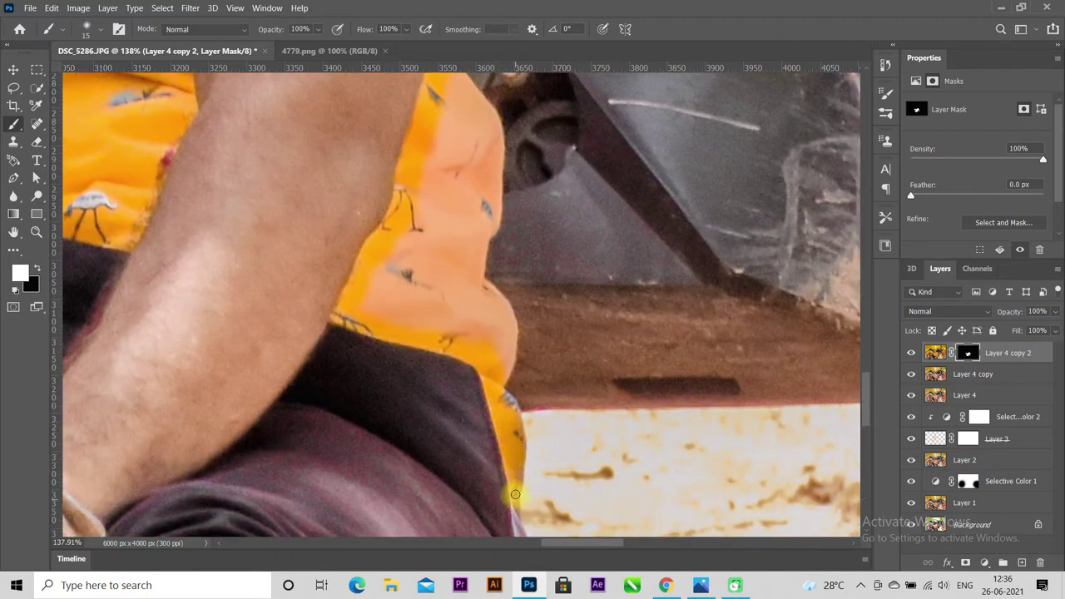
scroll(516, 470, up, 2)
scroll(517, 470, up, 1)
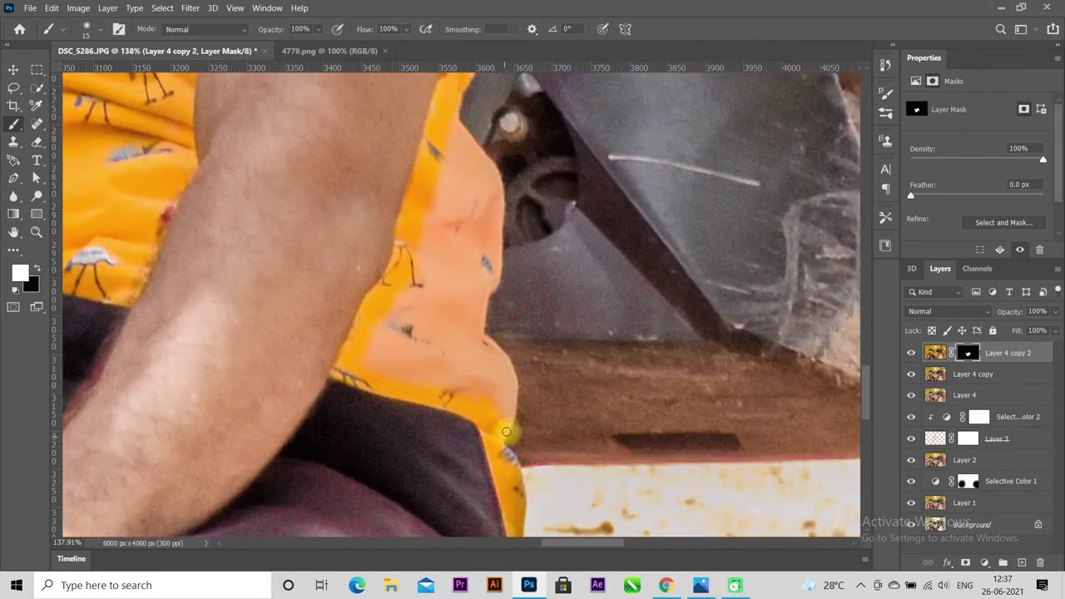
key(bracketright)
key(bracketright)
key(bracketright)
mouse_move(501, 388)
mouse_down()
mouse_move(506, 373)
mouse_move(476, 316)
mouse_move(492, 209)
mouse_move(452, 119)
mouse_move(478, 219)
mouse_move(449, 257)
mouse_move(475, 375)
mouse_move(374, 361)
mouse_move(396, 332)
mouse_move(438, 309)
mouse_up()
key(bracketright)
key(bracketright)
scroll(437, 308, down, 10)
scroll(591, 375, down, 2)
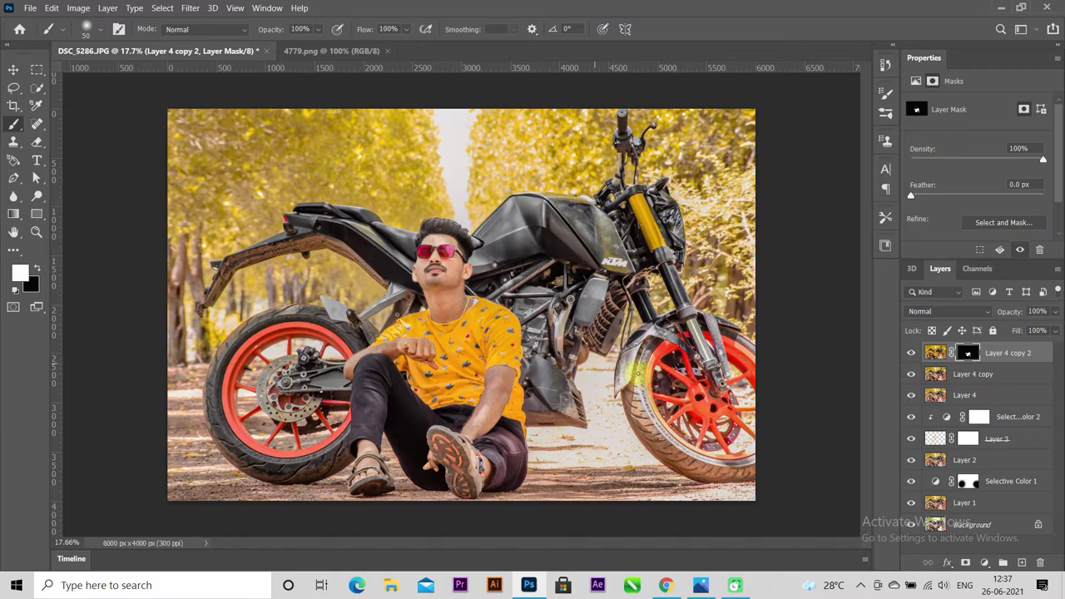
Step: Toggle Layer 4 copy 2's visibility to compare the shirt with and without yellow
click(913, 355)
click(913, 355)
click(913, 355)
scroll(475, 375, down, 1)
scroll(475, 376, down, 3)
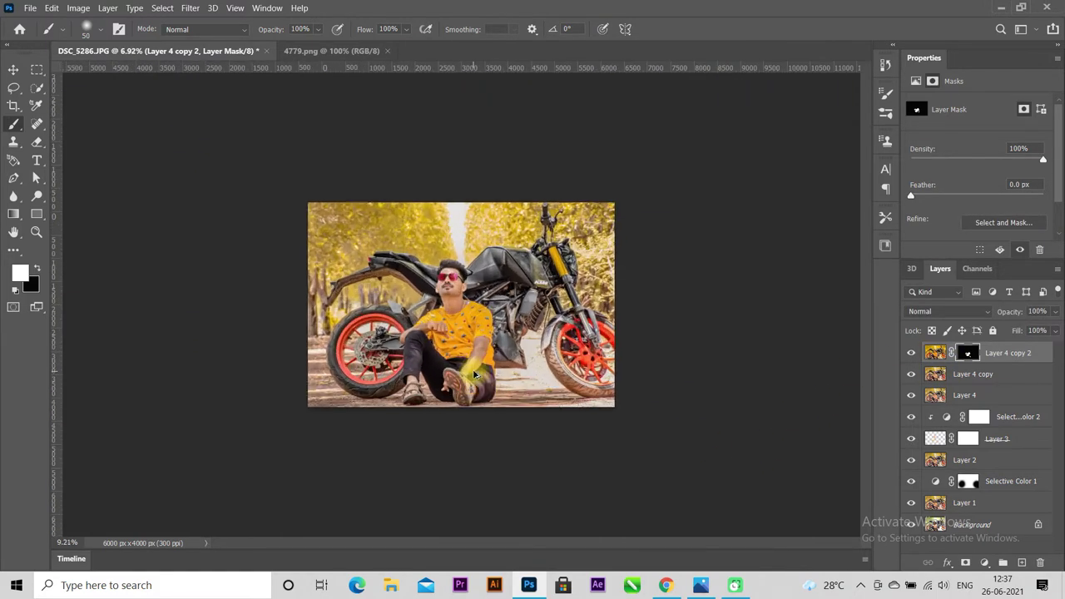
scroll(475, 375, up, 4)
click(912, 353)
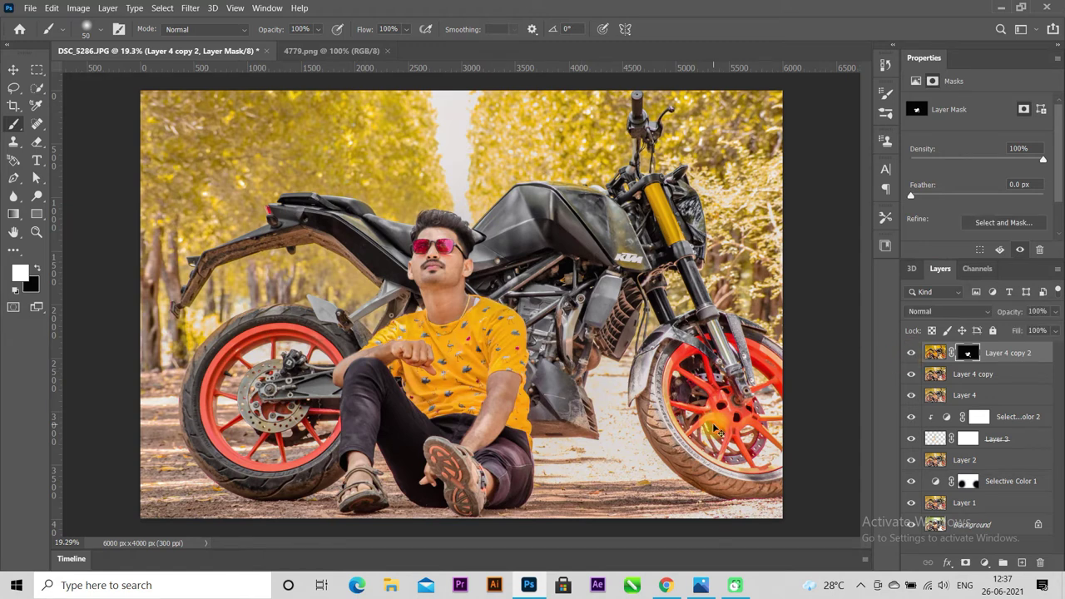
Step: Stamp all visible edits into Layer 5 and duplicate it as Layer 5 copy
key(ctrl+shift+alt+e)
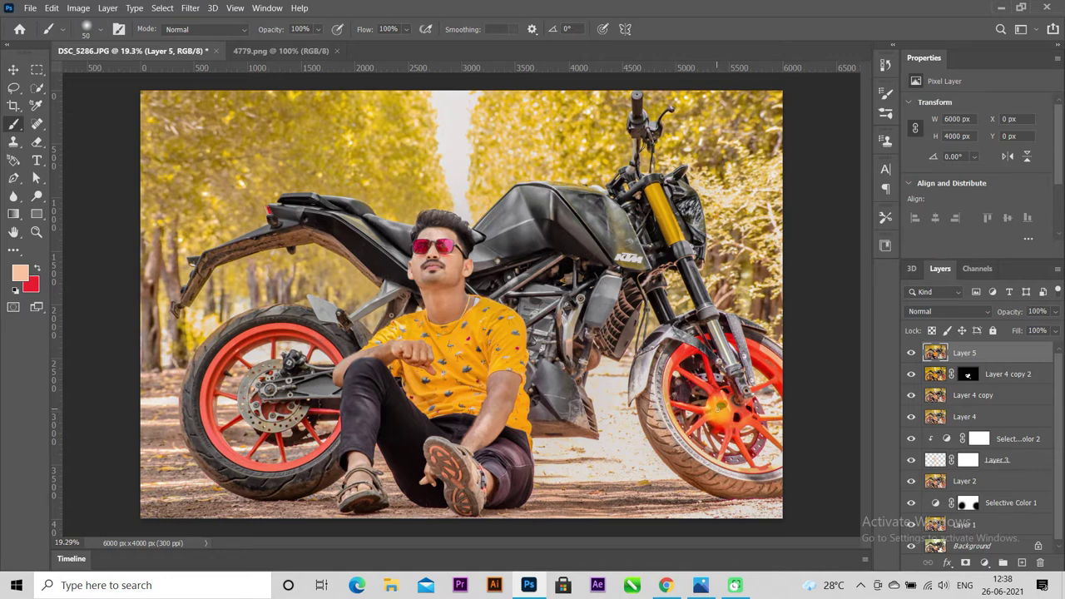
key(ctrl+j)
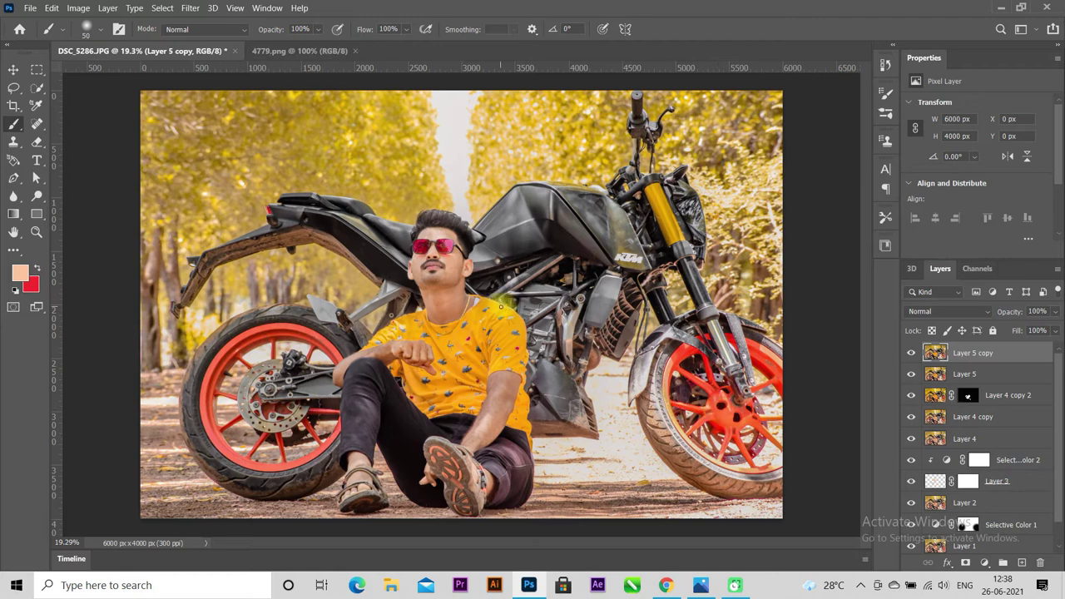
click(191, 9)
click(238, 103)
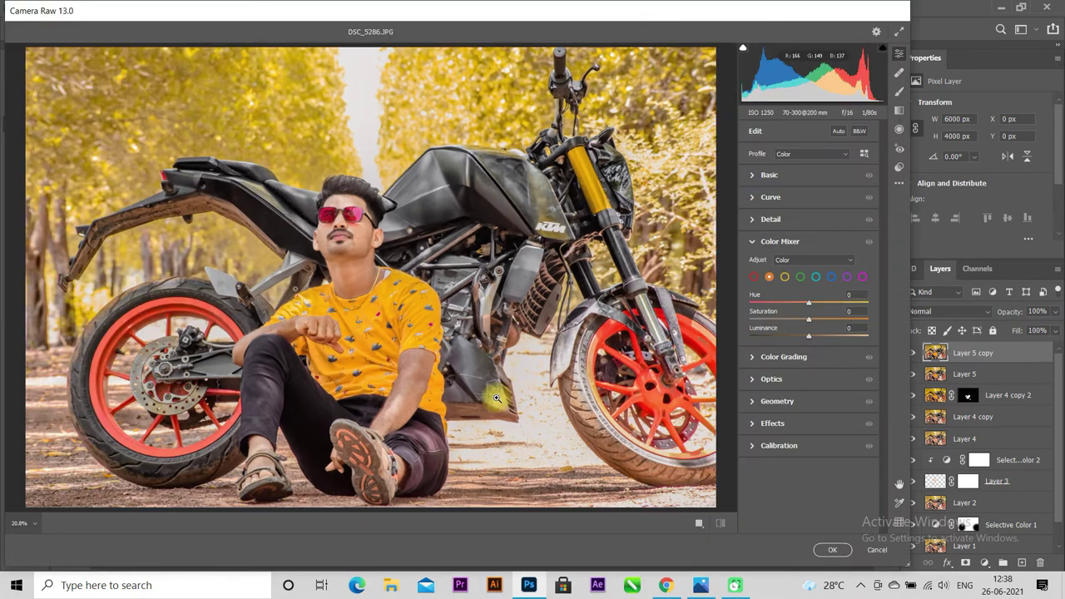
Step: Raise Layer 5 copy's Saturation to about +68 in Camera Raw's Basic panel and apply
click(752, 241)
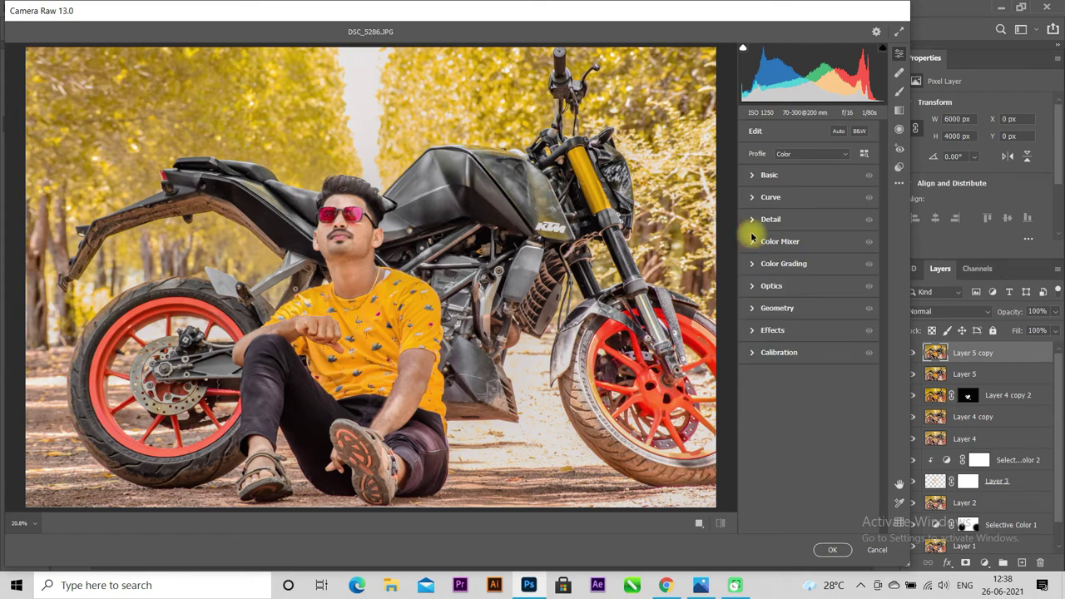
click(754, 175)
mouse_move(808, 218)
mouse_down()
mouse_move(823, 219)
mouse_move(777, 221)
mouse_move(809, 227)
mouse_move(808, 238)
mouse_up()
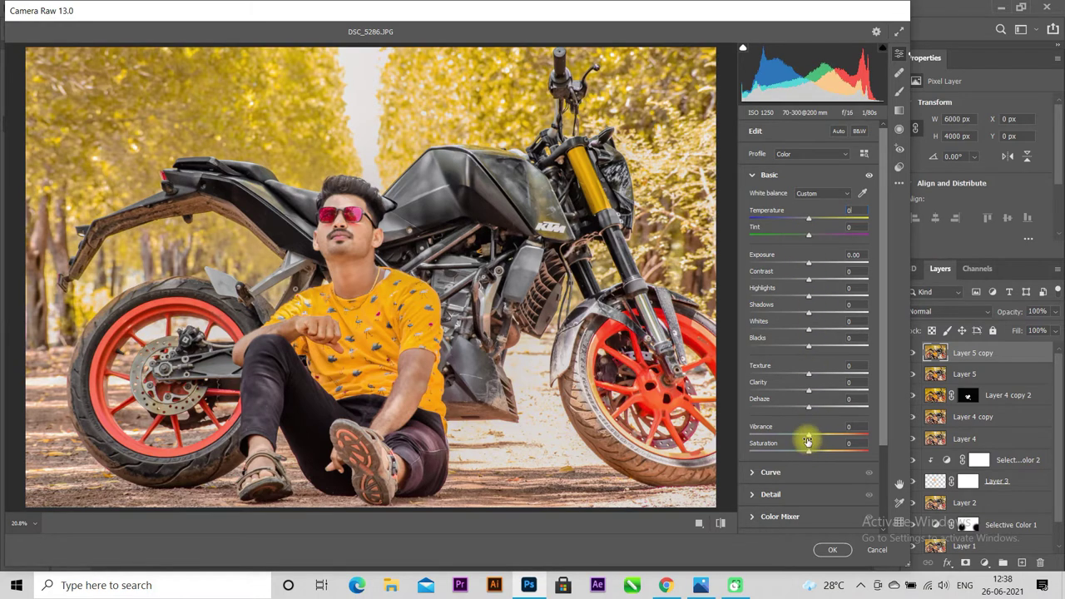
drag(810, 453, 837, 453)
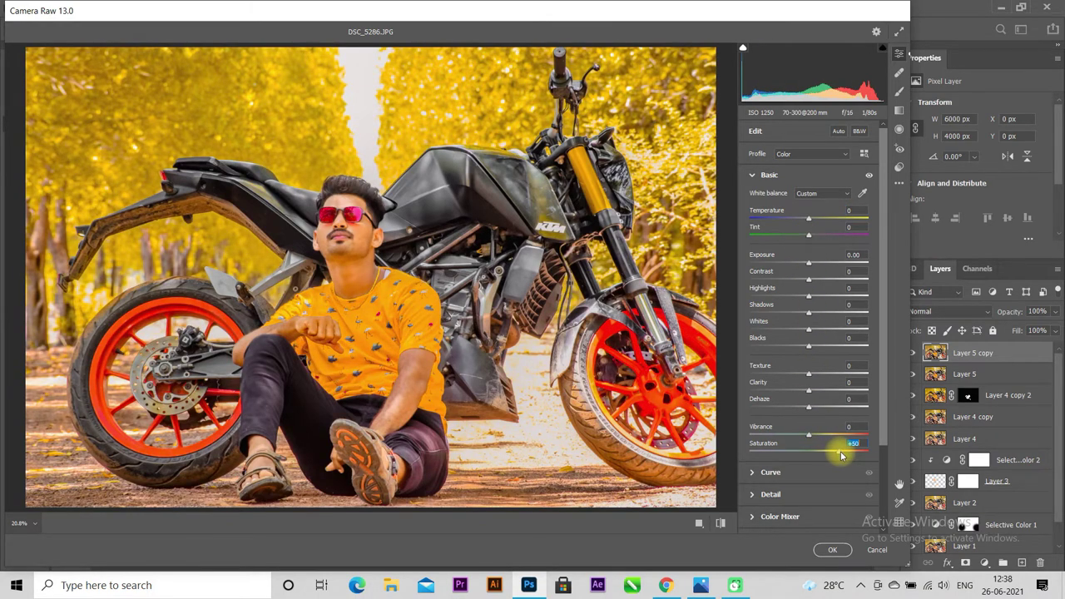
mouse_move(844, 456)
mouse_down()
mouse_move(857, 460)
mouse_move(810, 450)
mouse_move(851, 455)
mouse_up()
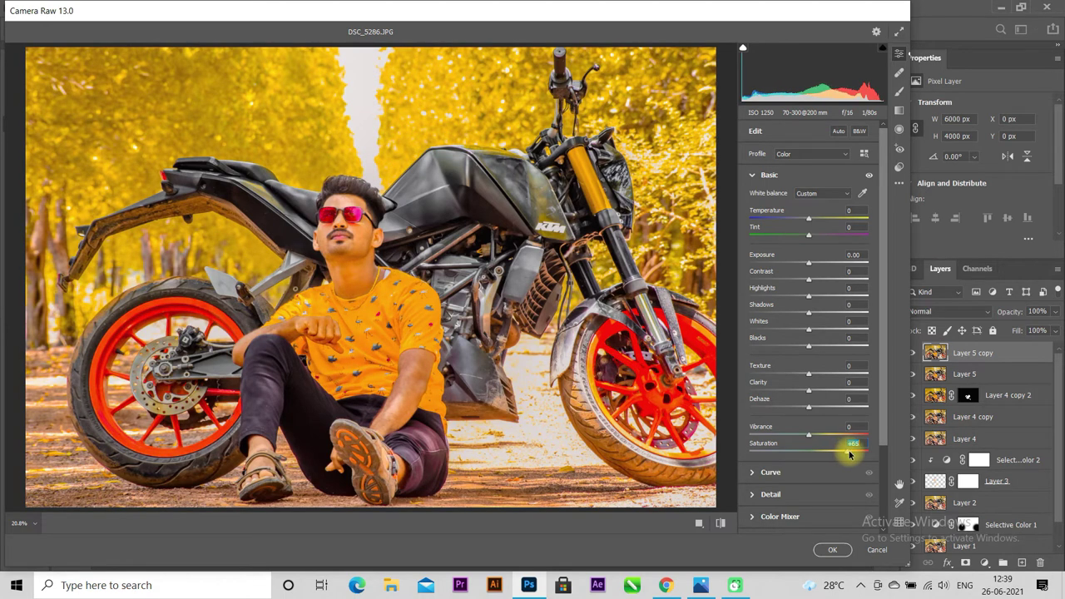
click(832, 550)
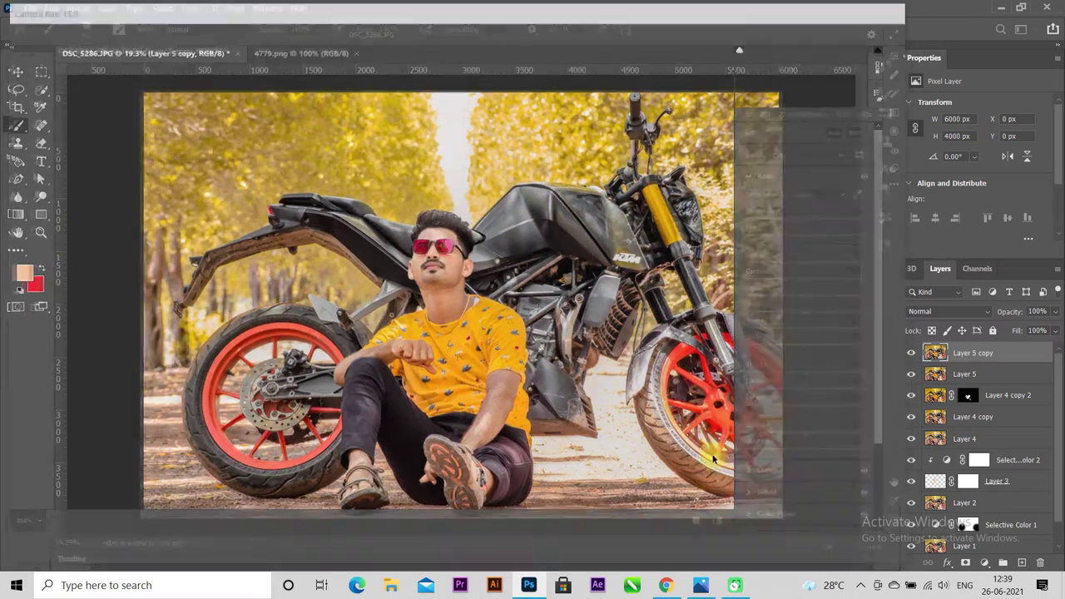
Step: Add a hide-all mask to Layer 5 copy and reveal vivid orange along the first sandal sole's arc
click(965, 562)
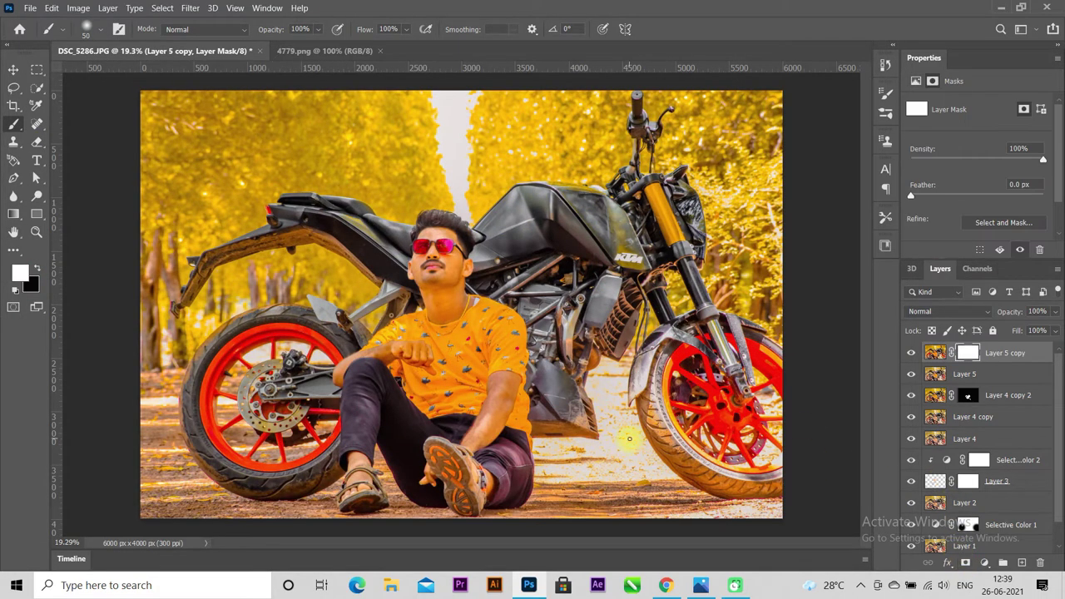
scroll(445, 466, up, 5)
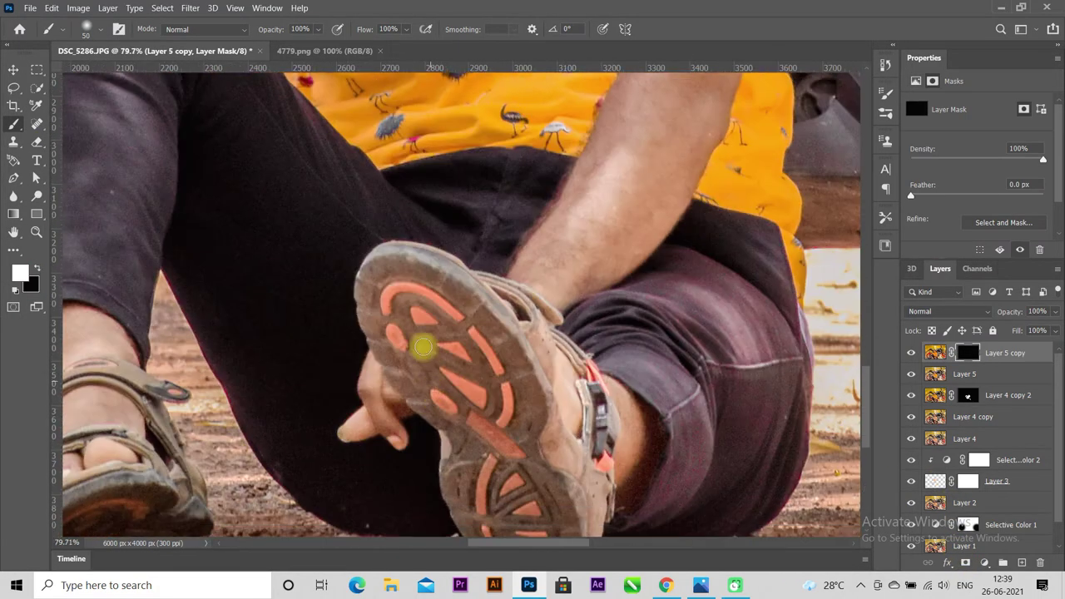
scroll(424, 347, up, 2)
scroll(395, 333, up, 1)
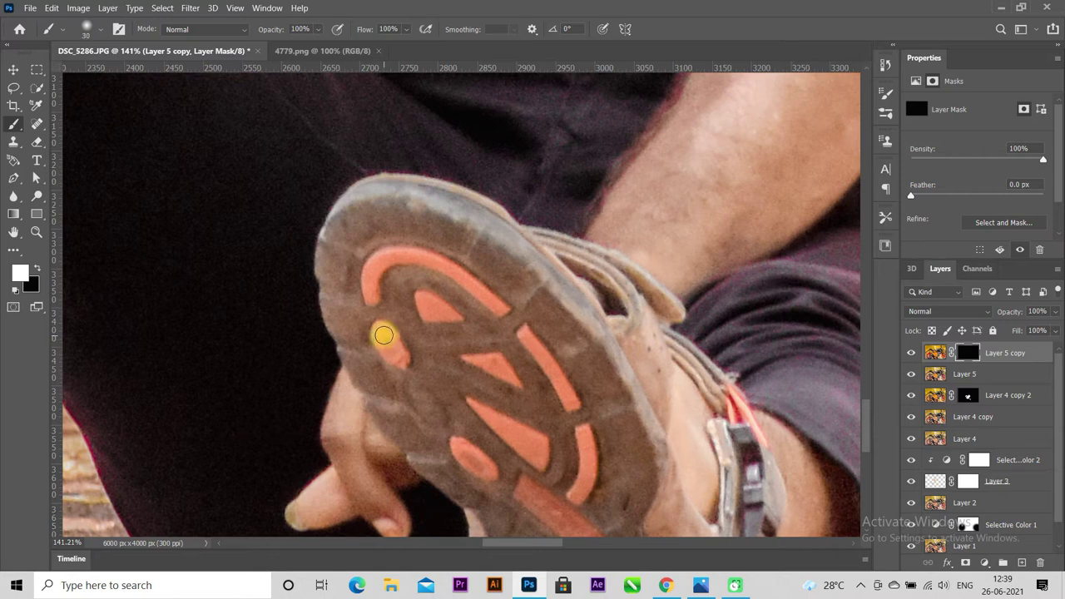
drag(398, 353, 370, 277)
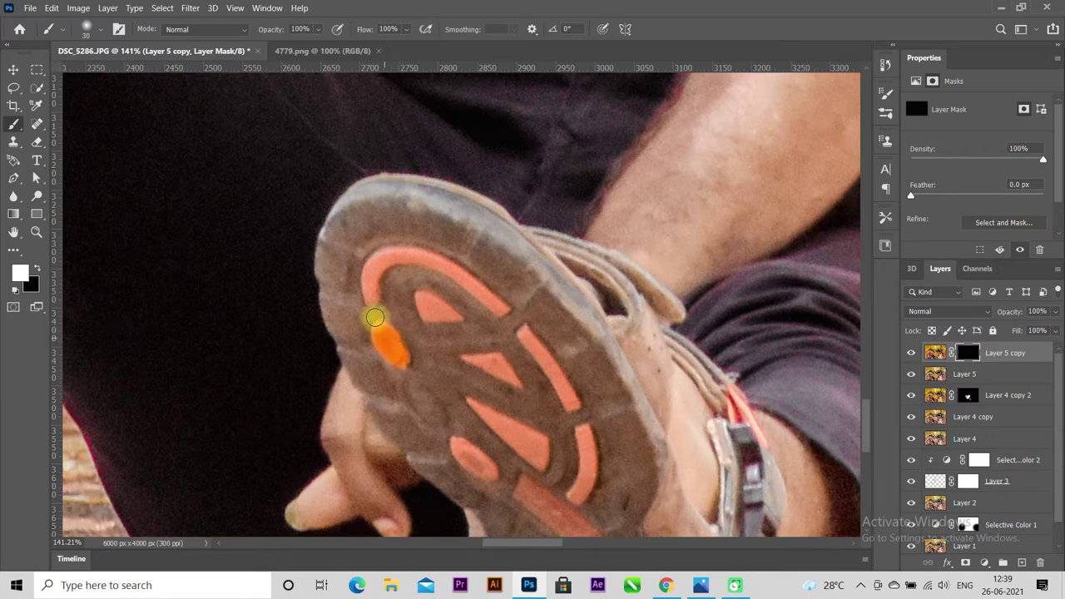
mouse_move(425, 259)
mouse_down()
mouse_move(489, 296)
mouse_move(423, 302)
mouse_move(428, 314)
mouse_up()
scroll(458, 306, down, 1)
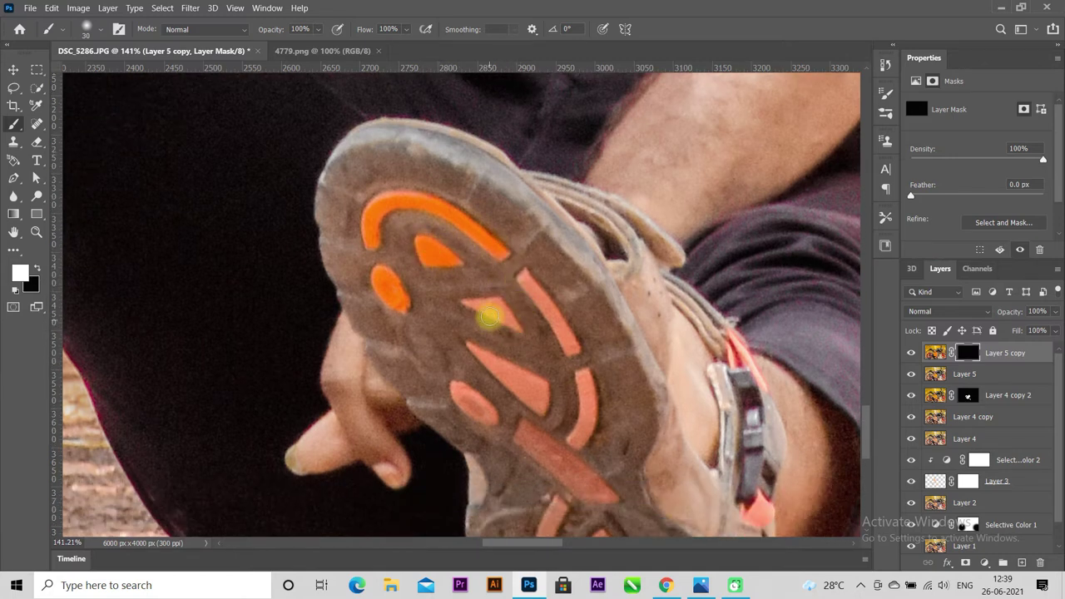
mouse_move(524, 279)
mouse_down()
mouse_move(571, 349)
mouse_move(559, 328)
mouse_up()
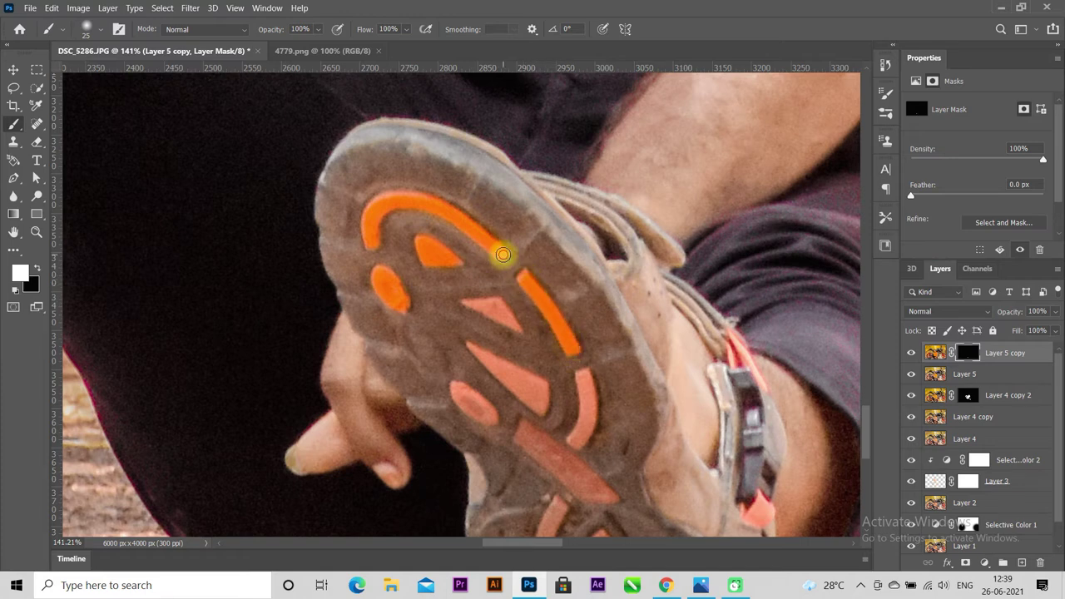
mouse_move(488, 304)
mouse_down()
mouse_move(469, 302)
mouse_move(511, 324)
mouse_move(488, 305)
mouse_move(529, 348)
mouse_move(488, 302)
mouse_move(528, 333)
mouse_up()
Step: Paint bright orange over the remaining salmon stripes, patches and small shapes on that sole
scroll(500, 308, down, 2)
scroll(528, 332, down, 1)
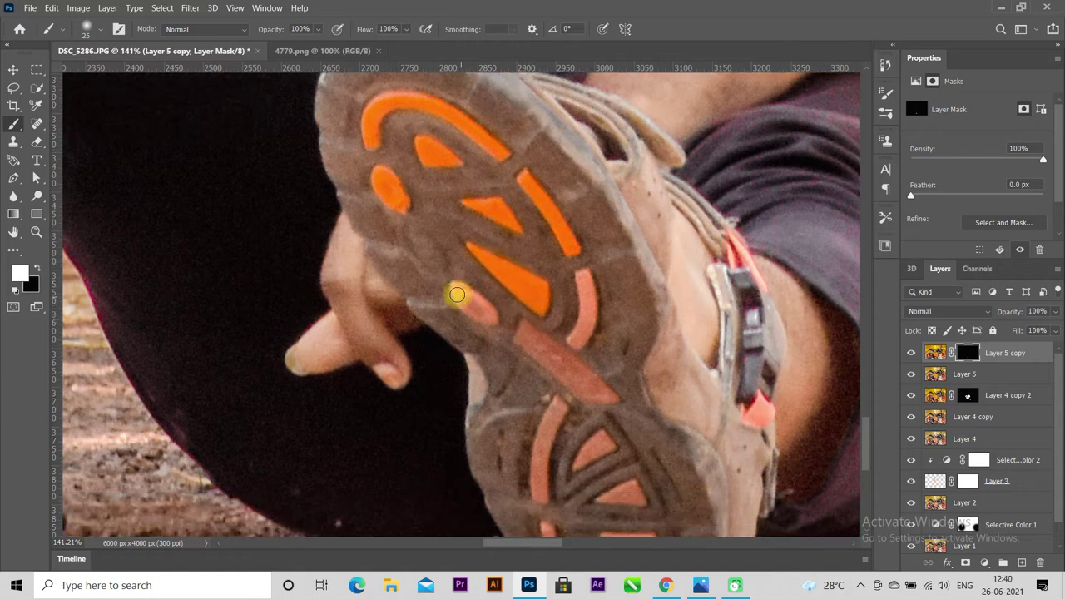
mouse_move(456, 288)
mouse_down()
mouse_move(473, 317)
mouse_move(461, 297)
mouse_up()
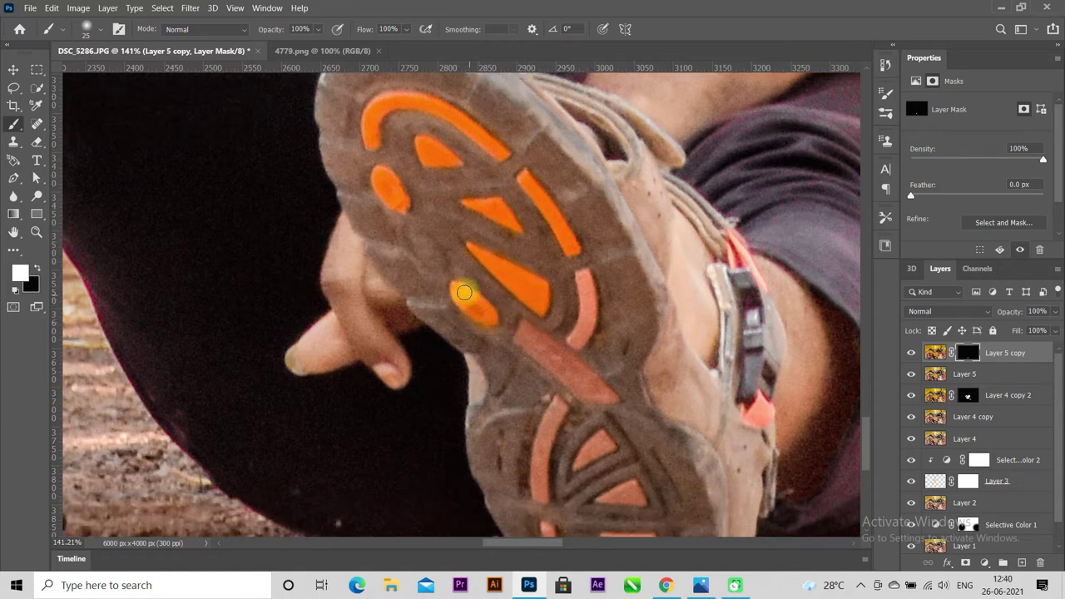
drag(581, 275, 588, 311)
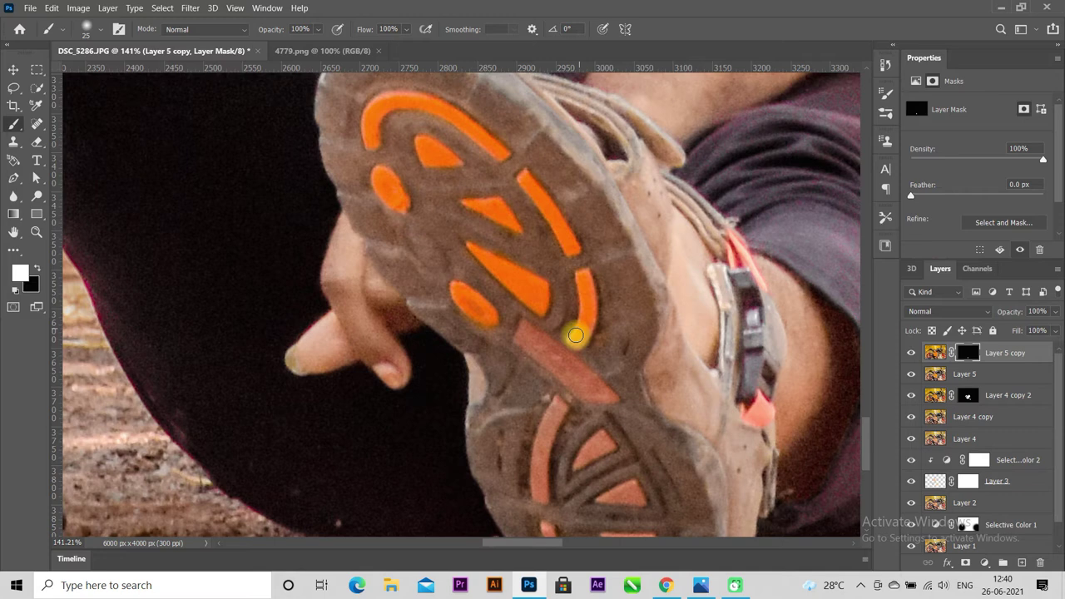
scroll(588, 309, down, 1)
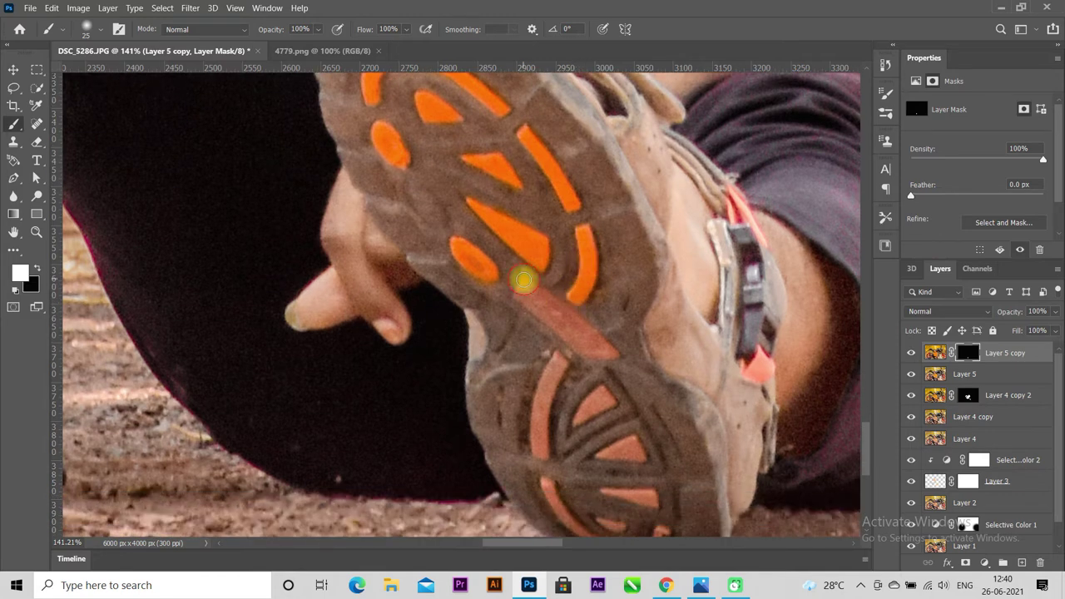
drag(526, 304, 601, 353)
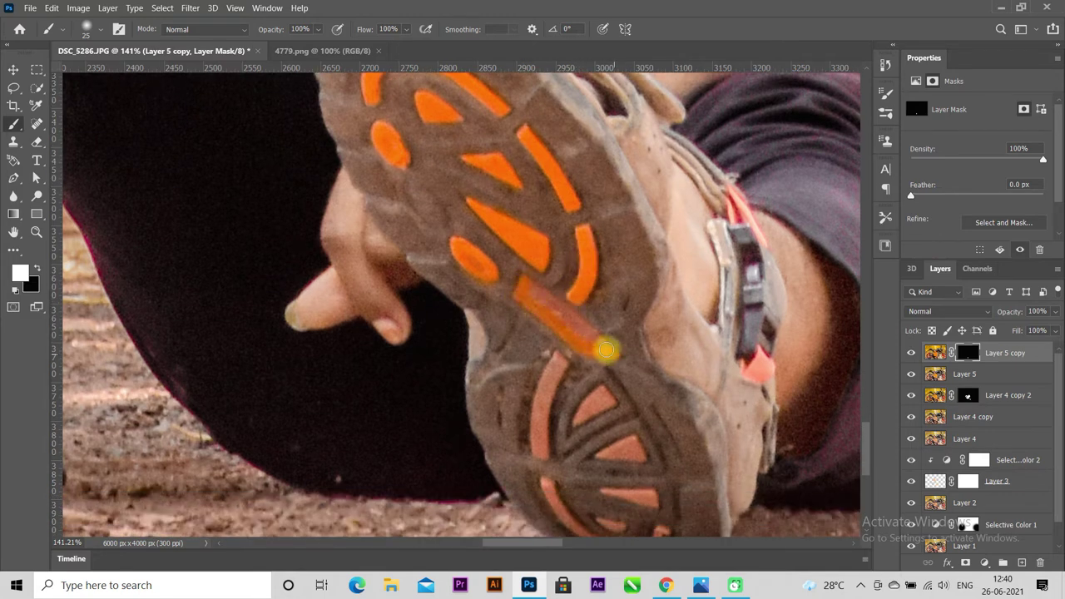
scroll(541, 300, down, 1)
mouse_move(564, 309)
mouse_down()
mouse_move(542, 340)
mouse_move(541, 398)
mouse_up()
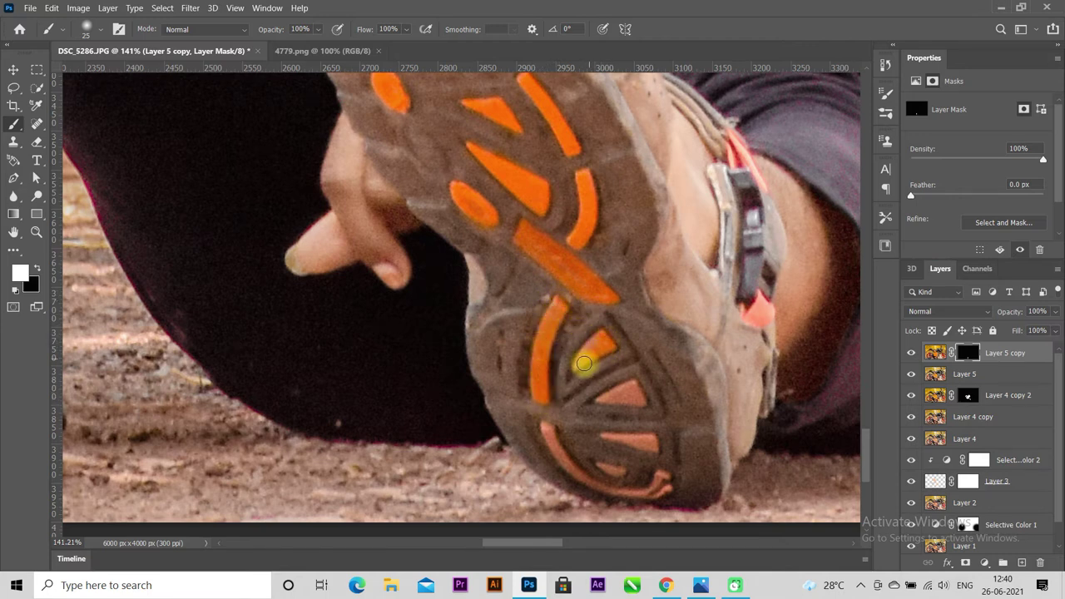
scroll(603, 341, down, 1)
drag(603, 332, 639, 333)
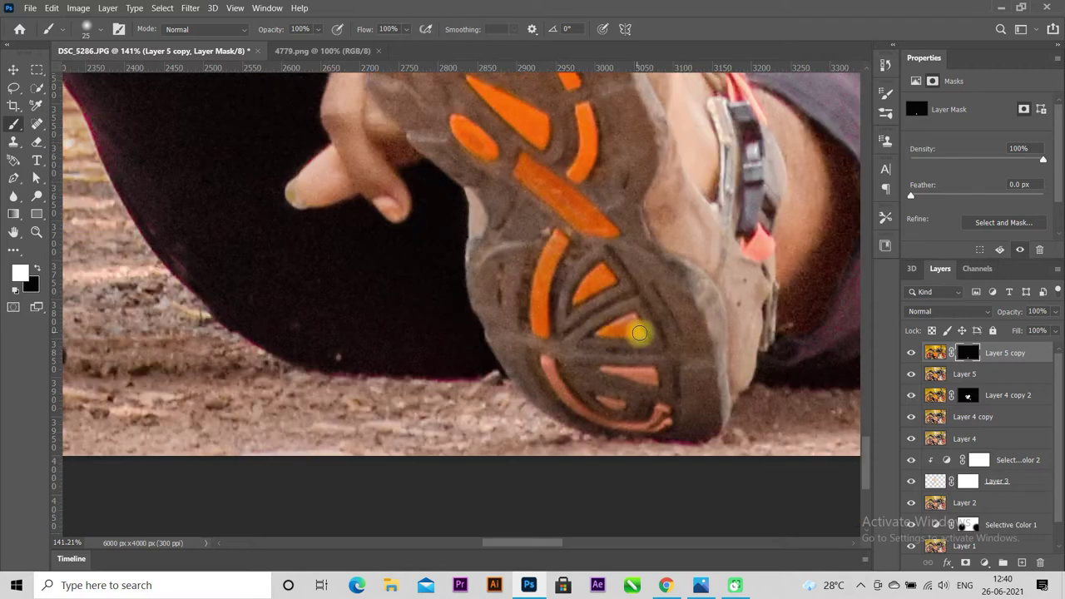
mouse_move(548, 361)
mouse_down()
mouse_move(591, 421)
mouse_move(635, 428)
mouse_move(663, 411)
mouse_up()
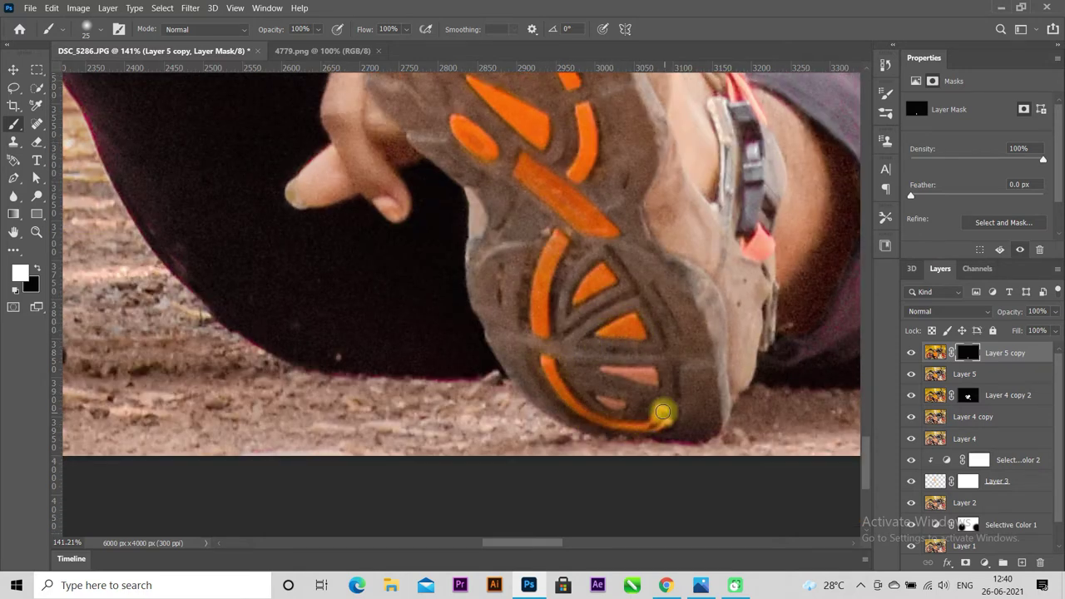
mouse_move(602, 392)
mouse_down()
mouse_move(624, 405)
mouse_move(606, 369)
mouse_move(627, 374)
mouse_up()
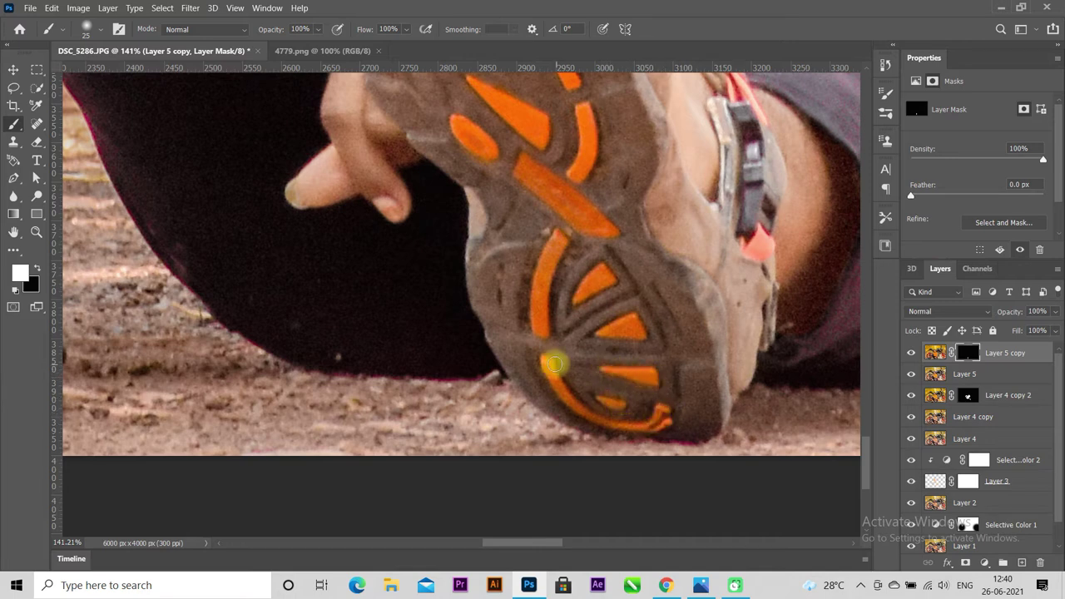
Step: Reveal orange on the other sandal's sole, the strap-tip dot and the ankle strap band
scroll(456, 342, down, 4)
scroll(456, 343, down, 1)
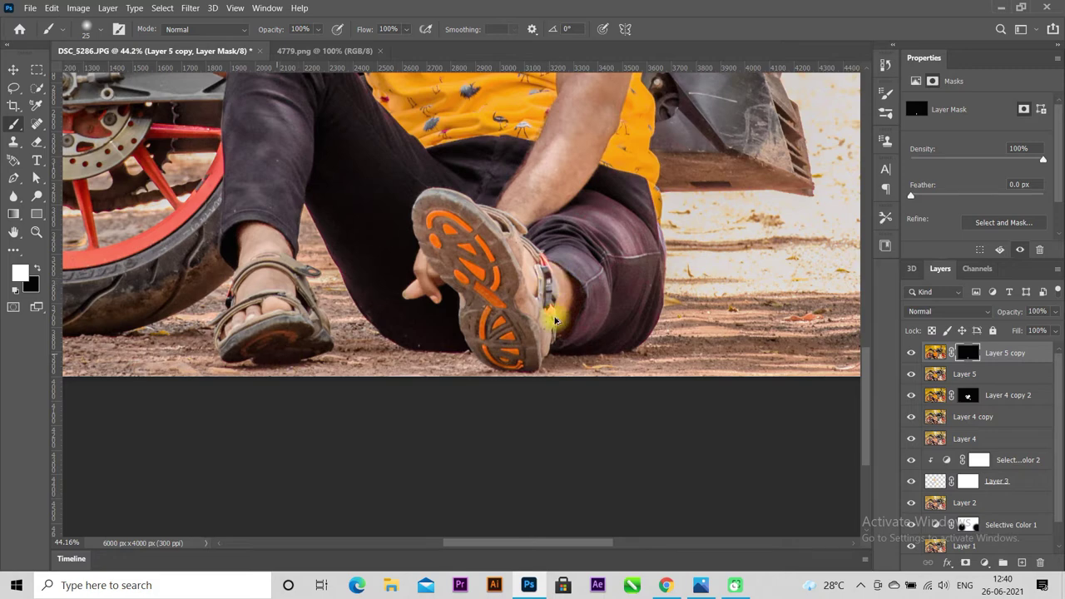
scroll(618, 315, up, 2)
scroll(554, 309, up, 1)
scroll(624, 302, up, 1)
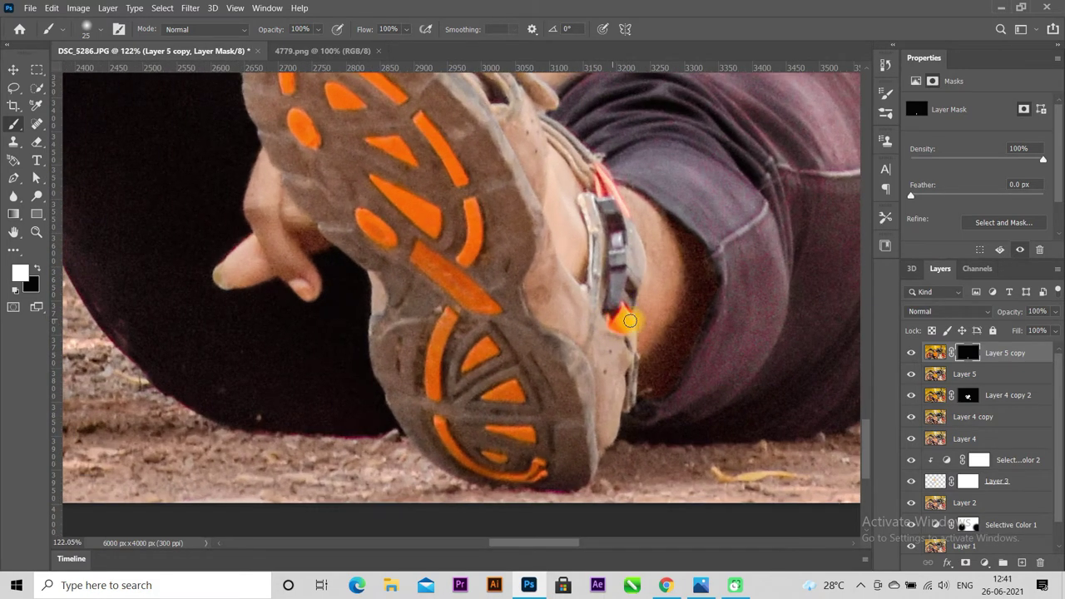
scroll(618, 328, up, 3)
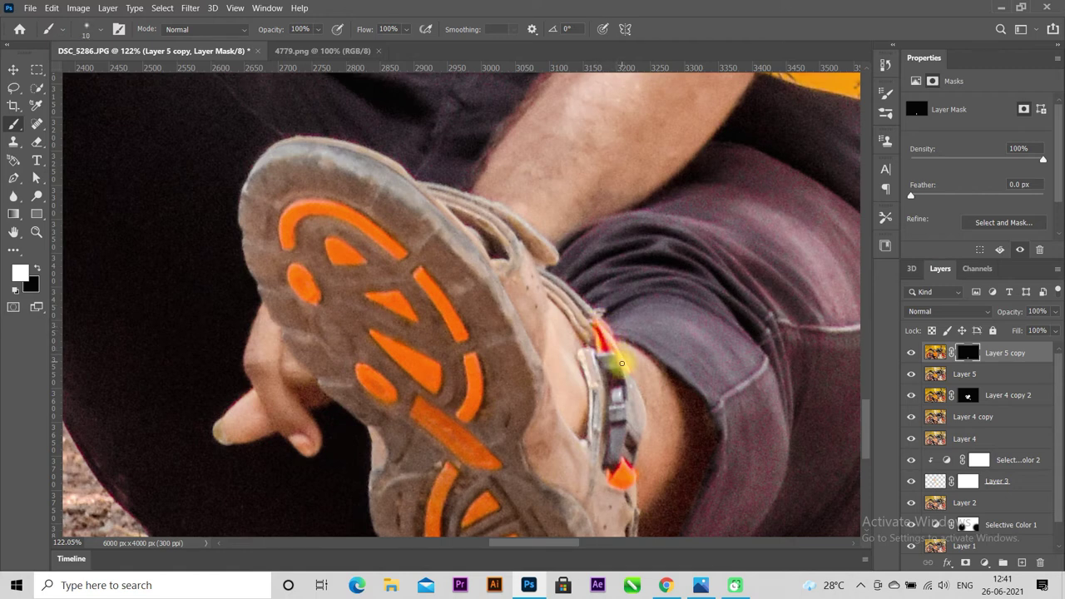
scroll(602, 327, down, 5)
scroll(430, 412, up, 3)
scroll(430, 412, up, 3)
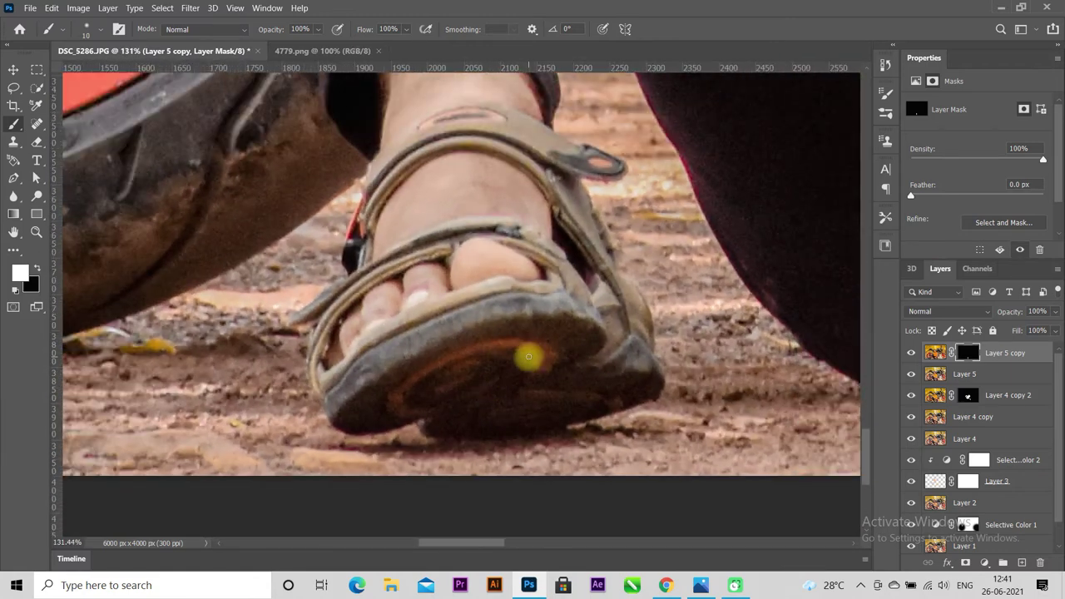
mouse_move(523, 348)
mouse_down()
mouse_move(542, 364)
mouse_move(509, 345)
mouse_move(452, 357)
mouse_move(404, 388)
mouse_move(412, 417)
mouse_move(464, 374)
mouse_move(492, 378)
mouse_move(485, 402)
mouse_move(618, 404)
mouse_move(528, 423)
mouse_move(479, 407)
mouse_up()
scroll(479, 407, down, 2)
scroll(566, 203, up, 3)
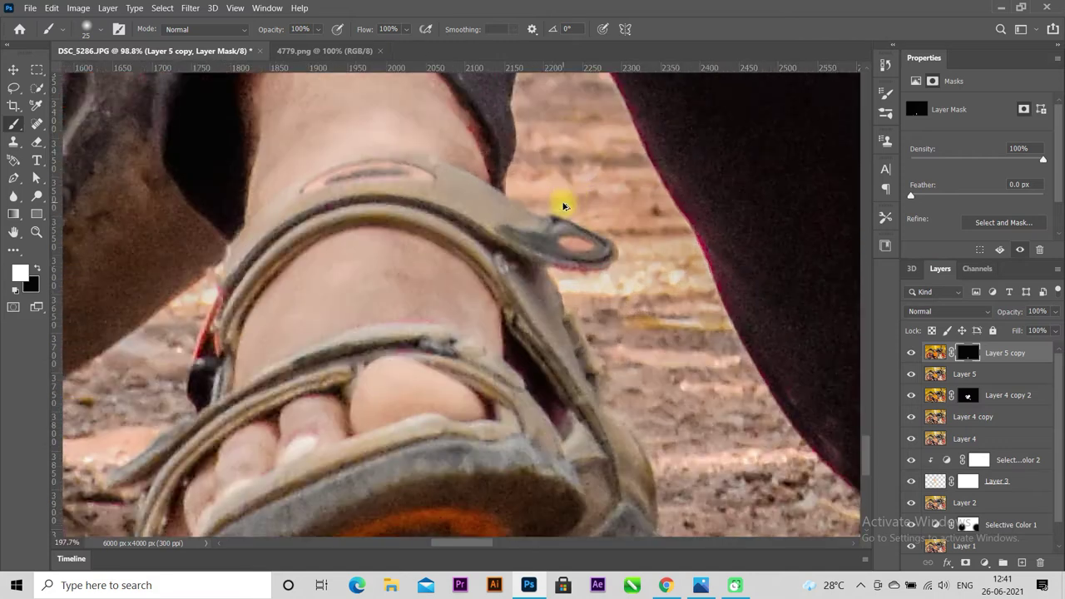
drag(566, 202, 571, 320)
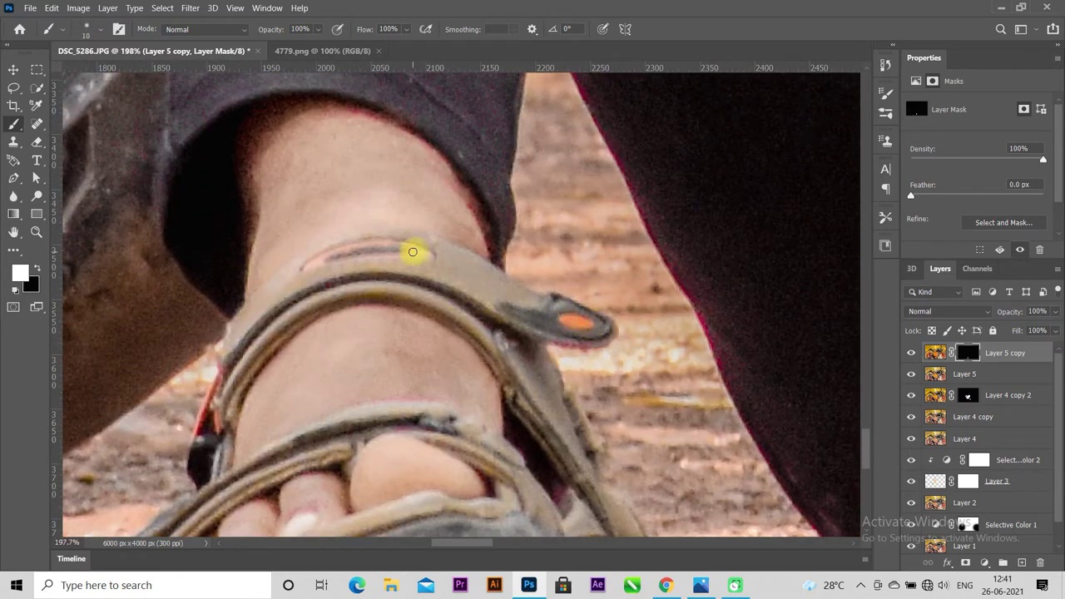
drag(380, 258, 334, 262)
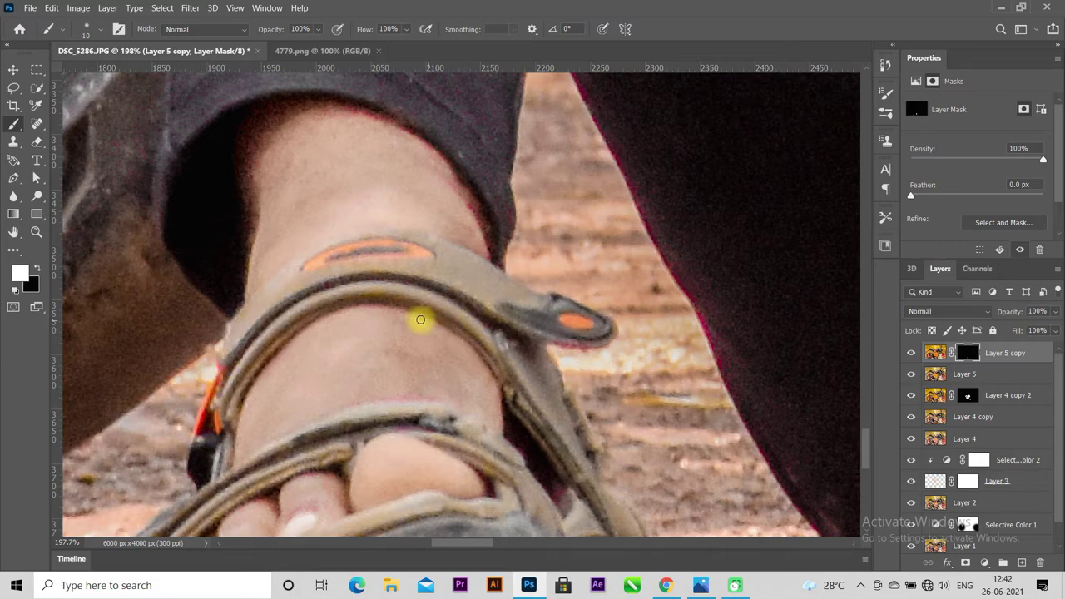
scroll(419, 319, down, 5)
scroll(419, 321, down, 5)
scroll(418, 321, up, 1)
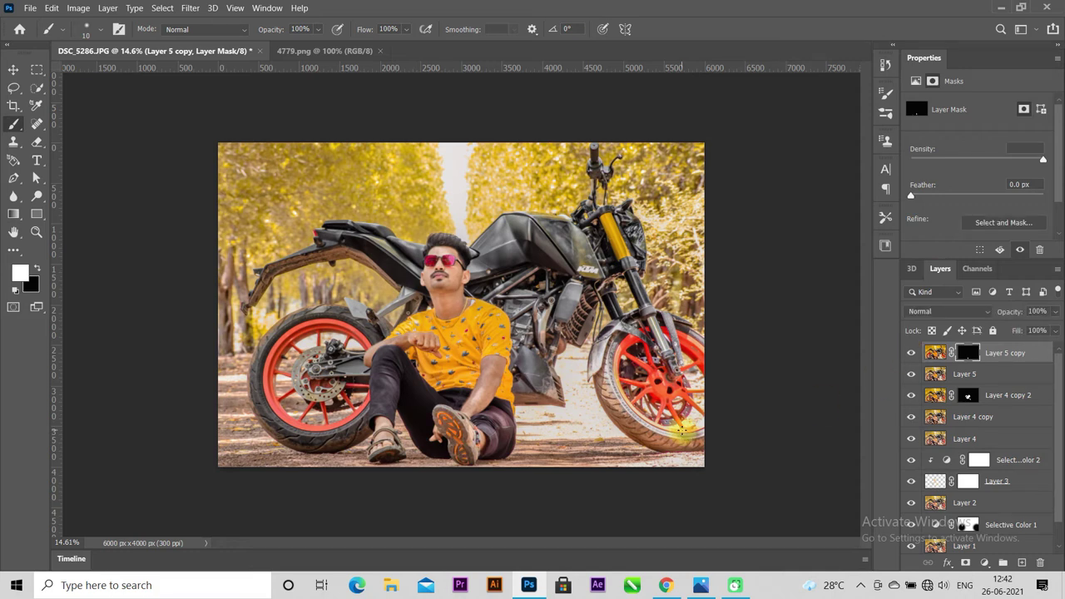
Step: Stamp all visible layers into a new Layer 6 and zoom in on the face
key(ctrl+shift+alt+e)
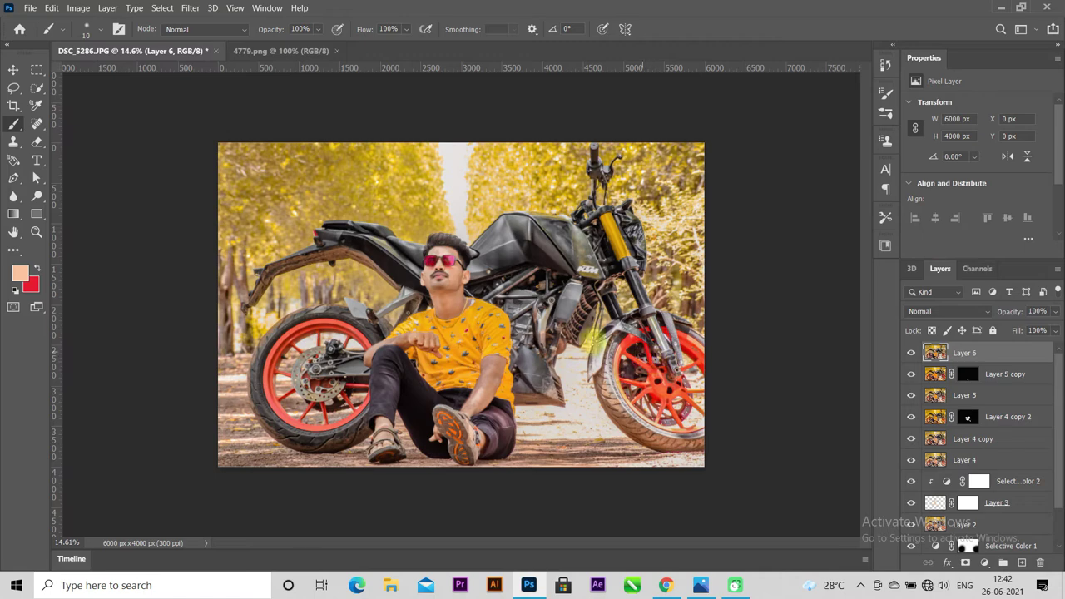
scroll(446, 292, up, 3)
scroll(411, 364, up, 2)
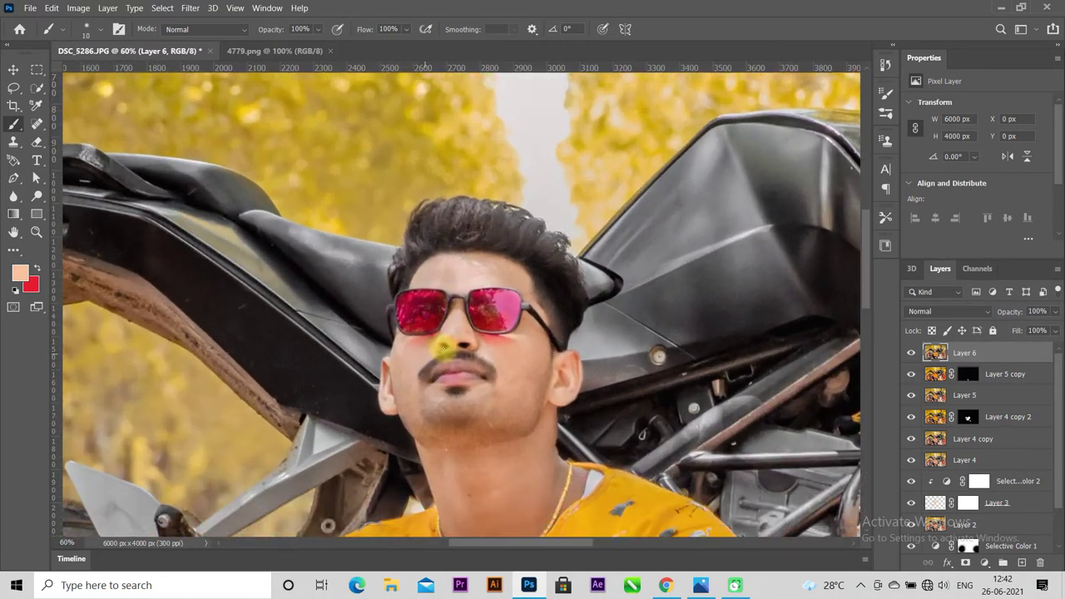
scroll(430, 350, up, 2)
scroll(431, 349, up, 1)
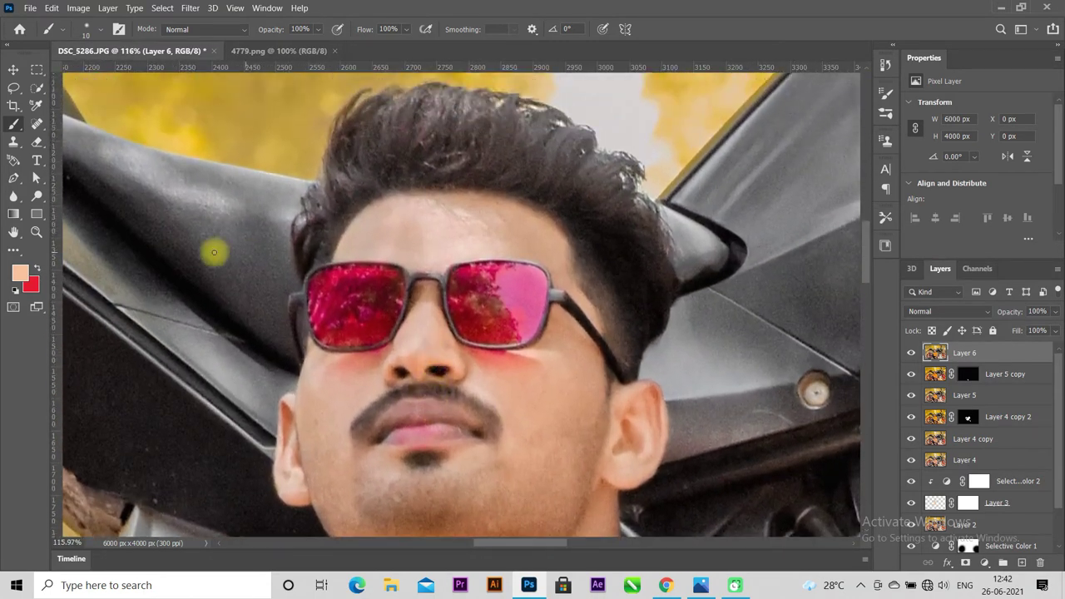
Step: Select the Smudge Tool from the Blur/Smudge tool group
click(15, 199)
click(73, 196)
scroll(409, 224, up, 2)
scroll(419, 226, up, 1)
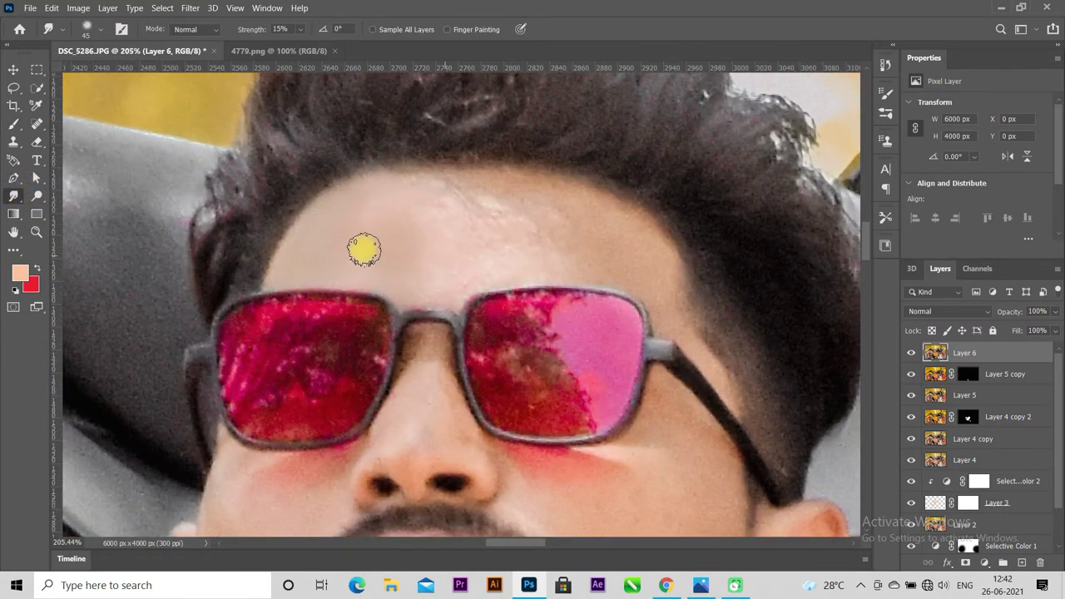
Step: Smudge-smooth the forehead, the streak under the right lens, the left cheek and the chin beside the goatee
key(bracketright)
key(bracketright)
drag(468, 221, 475, 225)
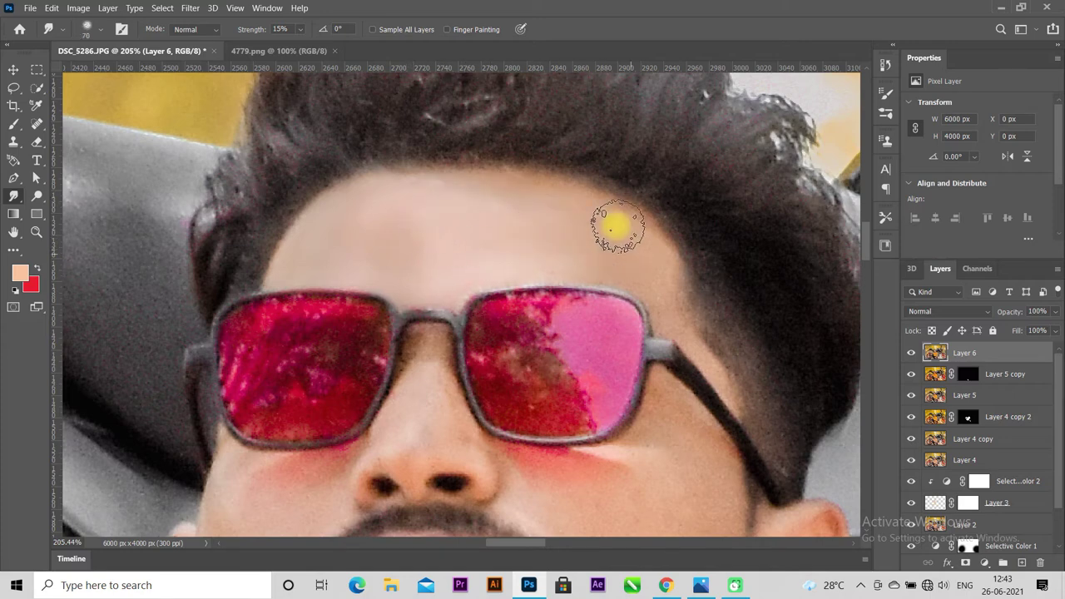
key(bracketleft)
key(bracketleft)
key(bracketleft)
scroll(730, 388, down, 3)
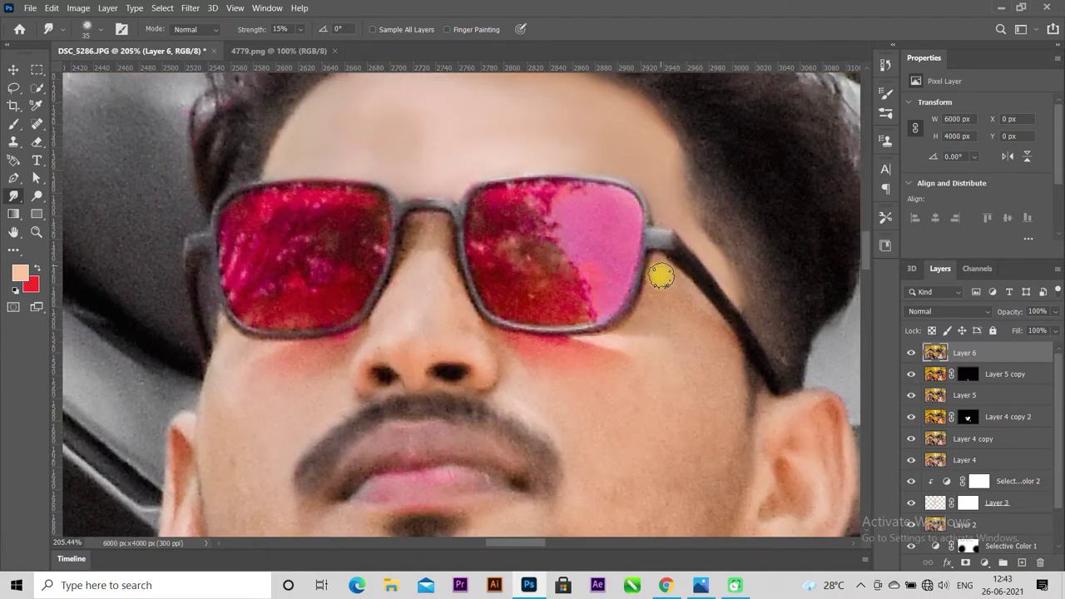
drag(508, 339, 664, 336)
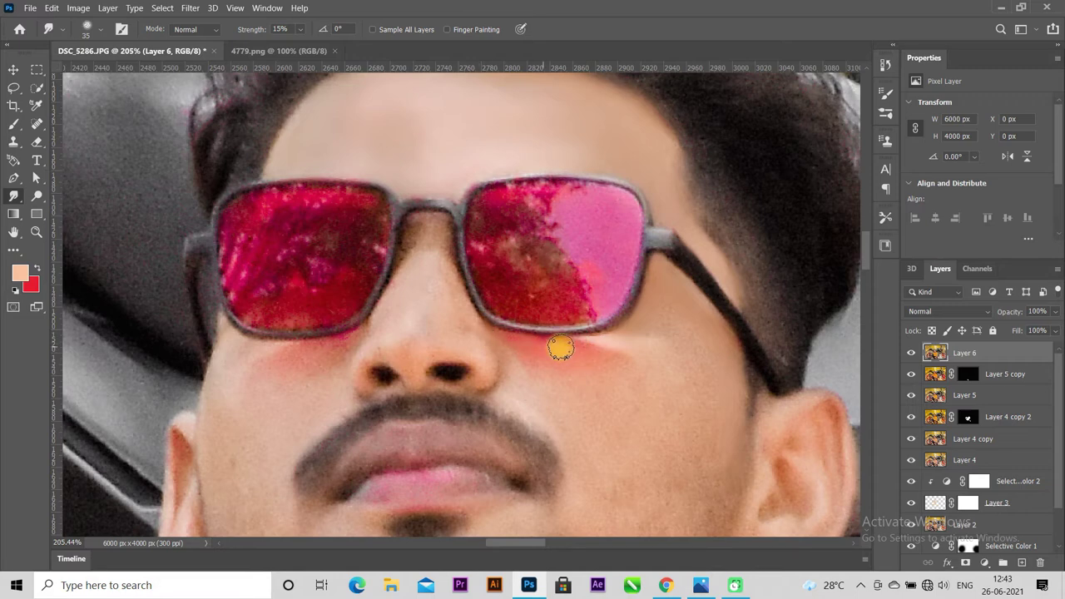
key(bracketright)
key(bracketright)
key(bracketright)
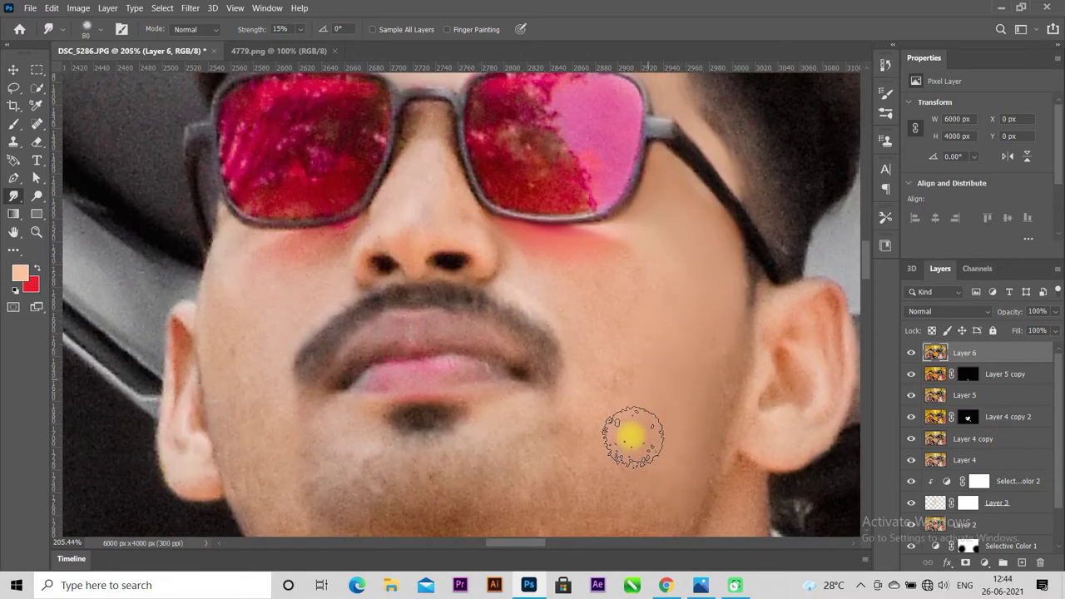
key(bracketleft)
key(bracketleft)
key(bracketleft)
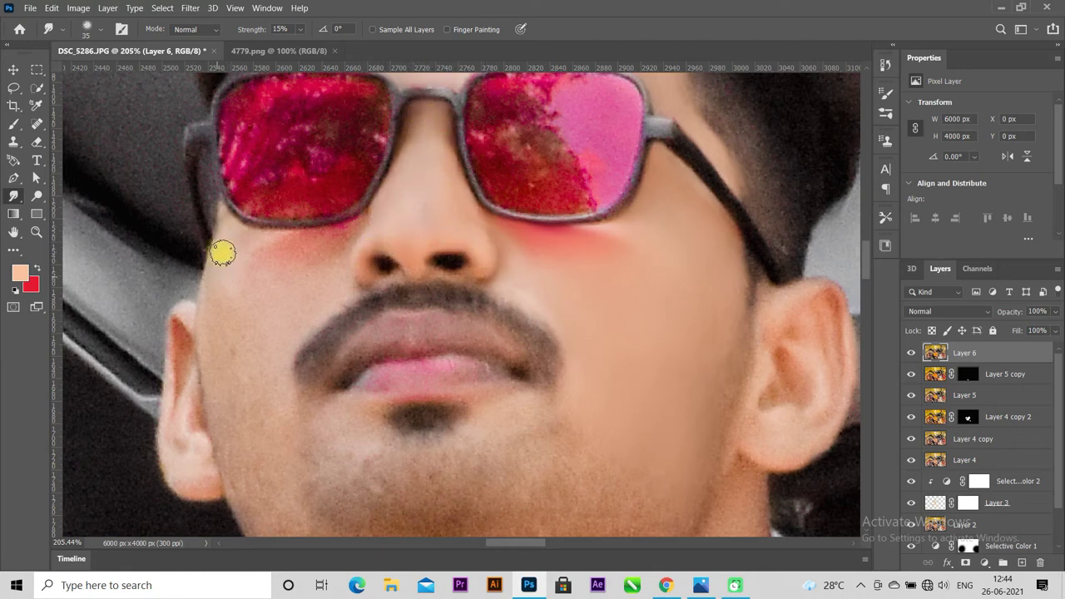
key(bracketright)
key(bracketright)
key(bracketright)
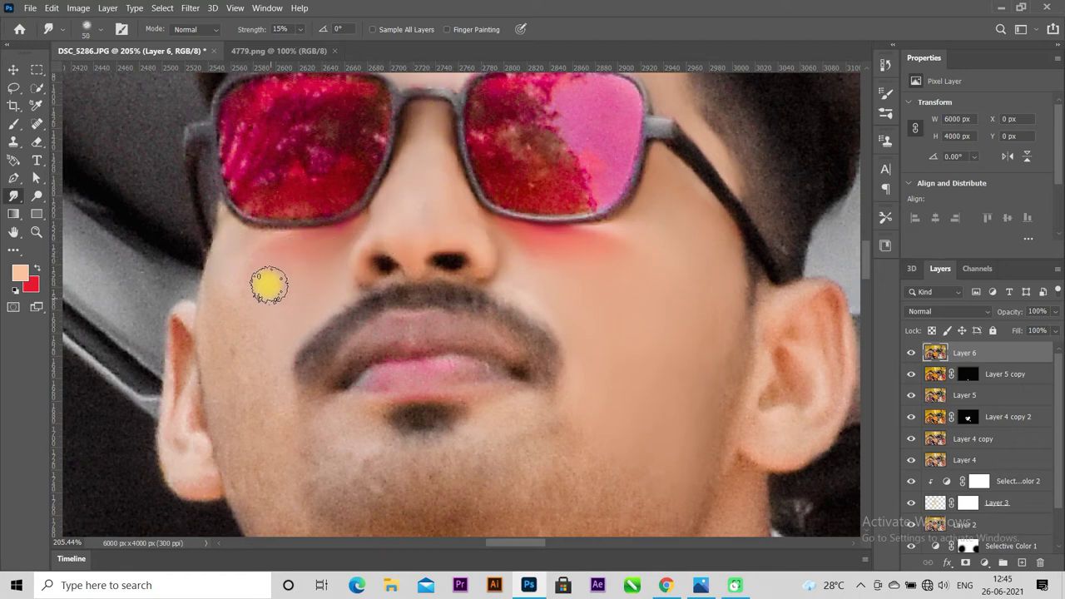
drag(242, 380, 257, 284)
drag(363, 331, 301, 406)
Step: Smooth the lower chin skin and resize the brush between 45 and 150 for the neck
scroll(312, 414, down, 4)
key(bracketright)
key(bracketright)
key(bracketright)
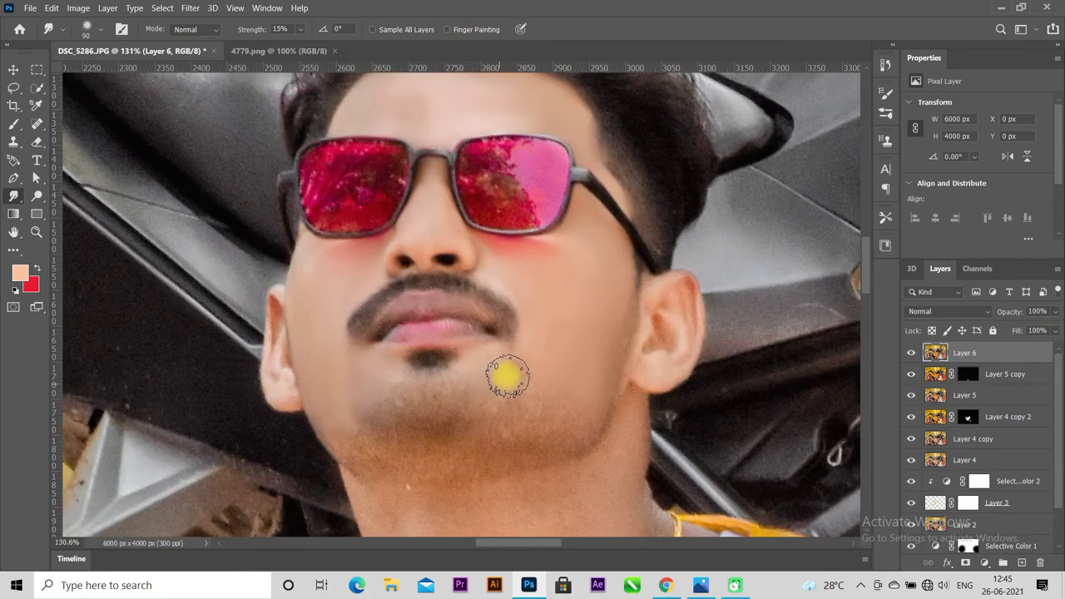
key(bracketleft)
key(bracketleft)
key(bracketleft)
drag(404, 431, 592, 433)
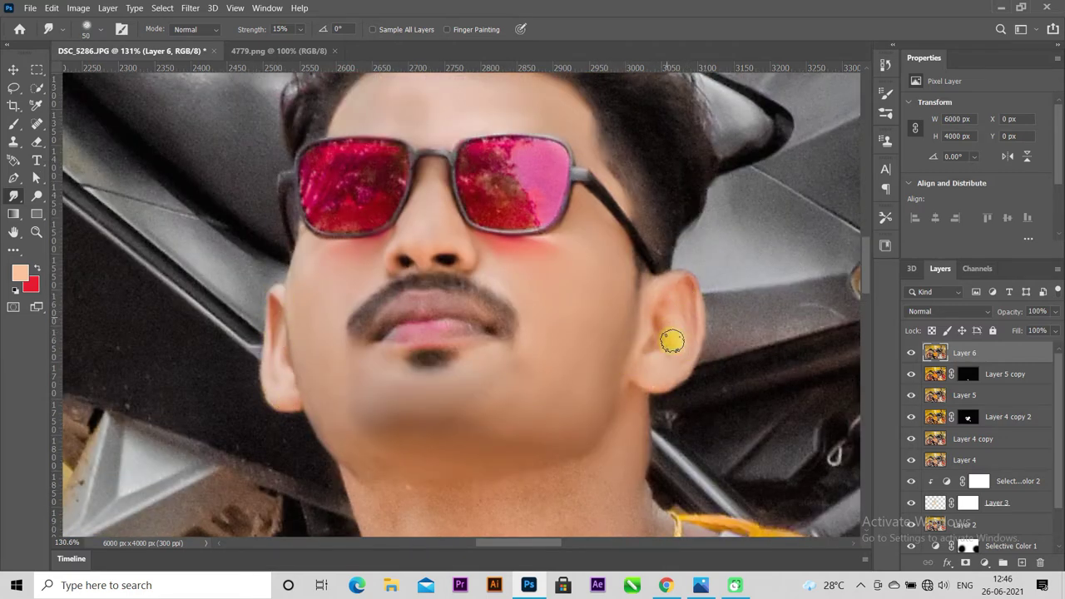
scroll(689, 285, down, 5)
key(bracketright)
key(bracketright)
key(bracketright)
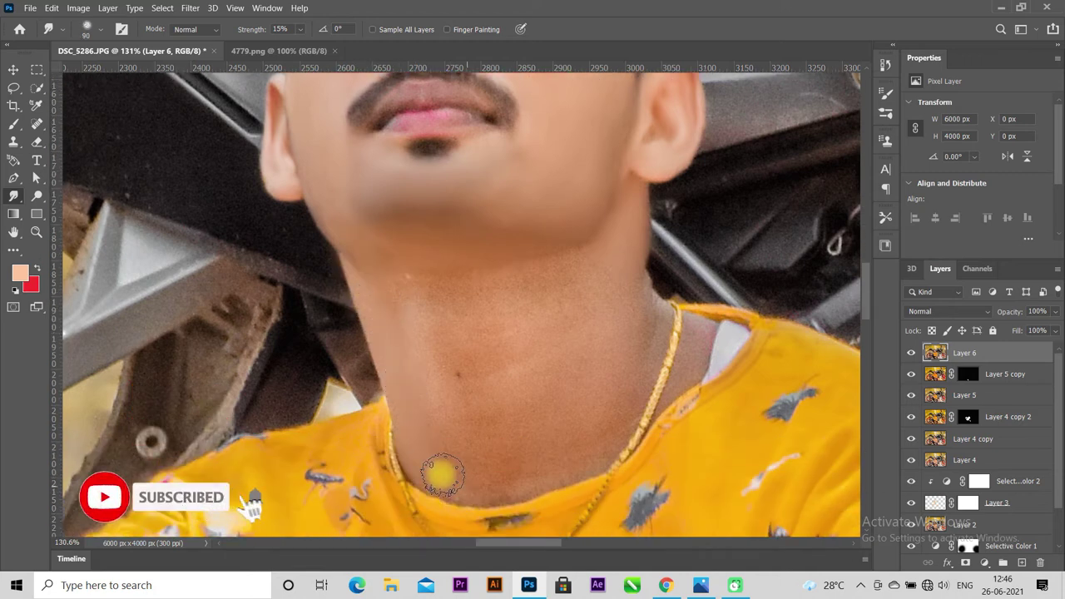
key(bracketright)
key(bracketright)
key(bracketright)
key(bracketleft)
key(bracketleft)
key(bracketleft)
scroll(464, 322, up, 3)
key(bracketleft)
key(bracketleft)
key(bracketleft)
scroll(533, 433, down, 1)
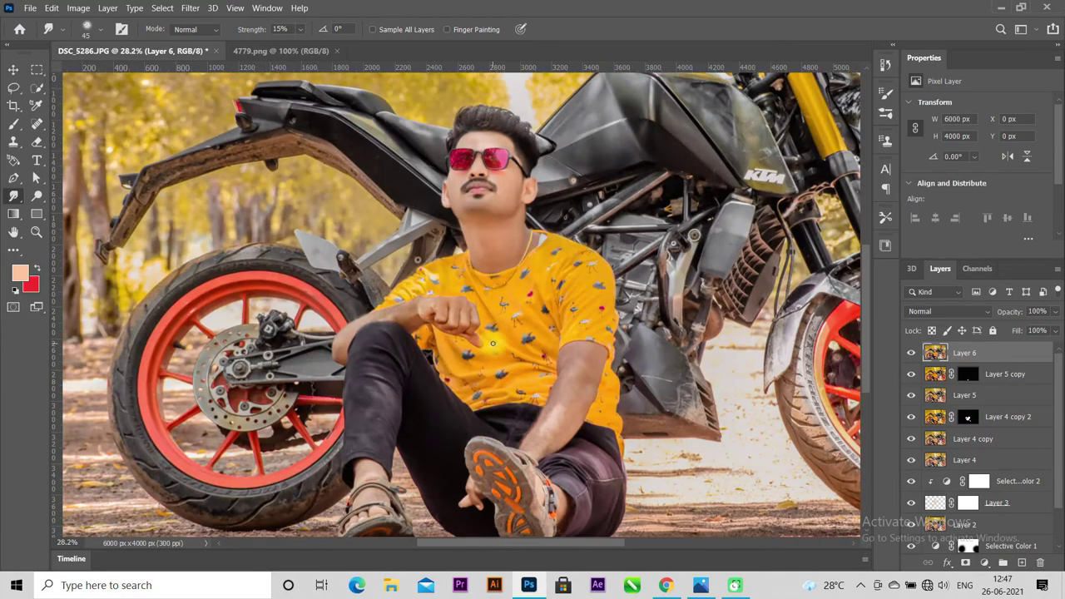
Step: Smudge the forearm's hair texture and smooth the skin along the forearm and elbow
drag(641, 217, 657, 217)
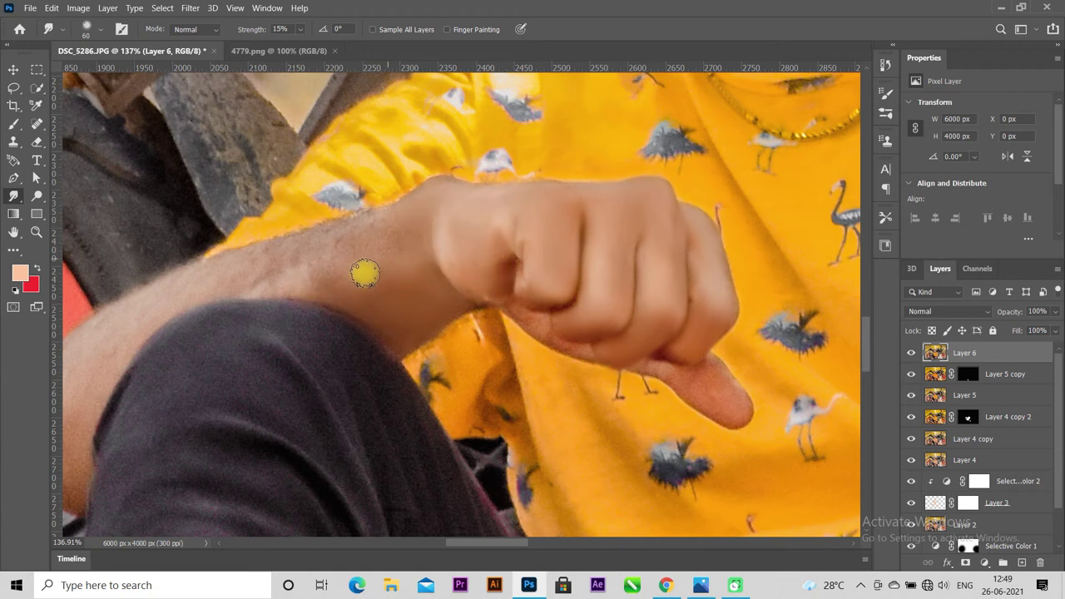
drag(353, 233, 302, 281)
key(bracketright)
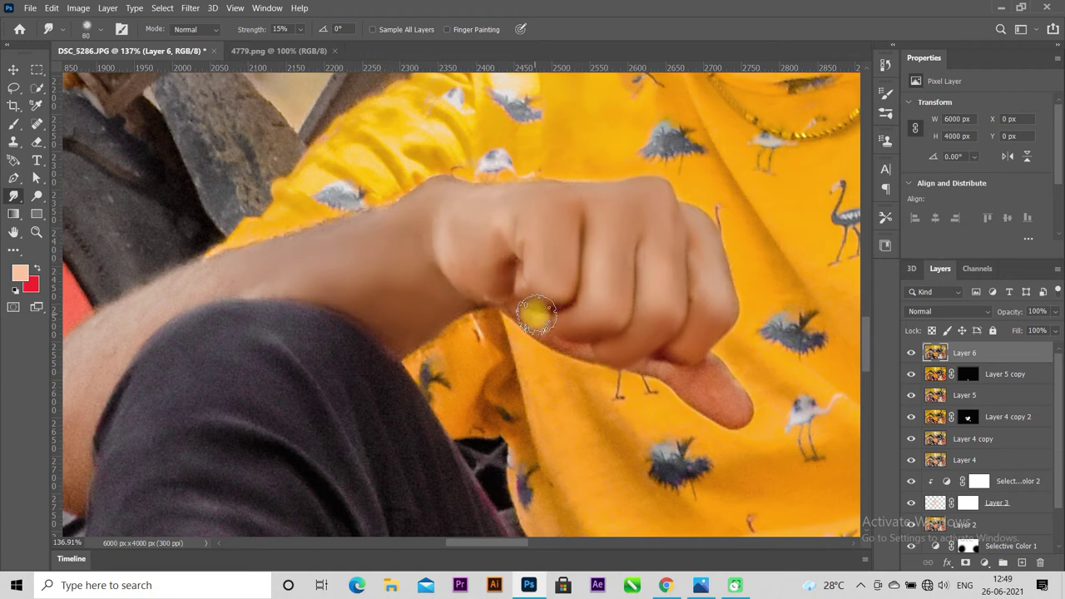
key(bracketleft)
key(bracketleft)
key(bracketleft)
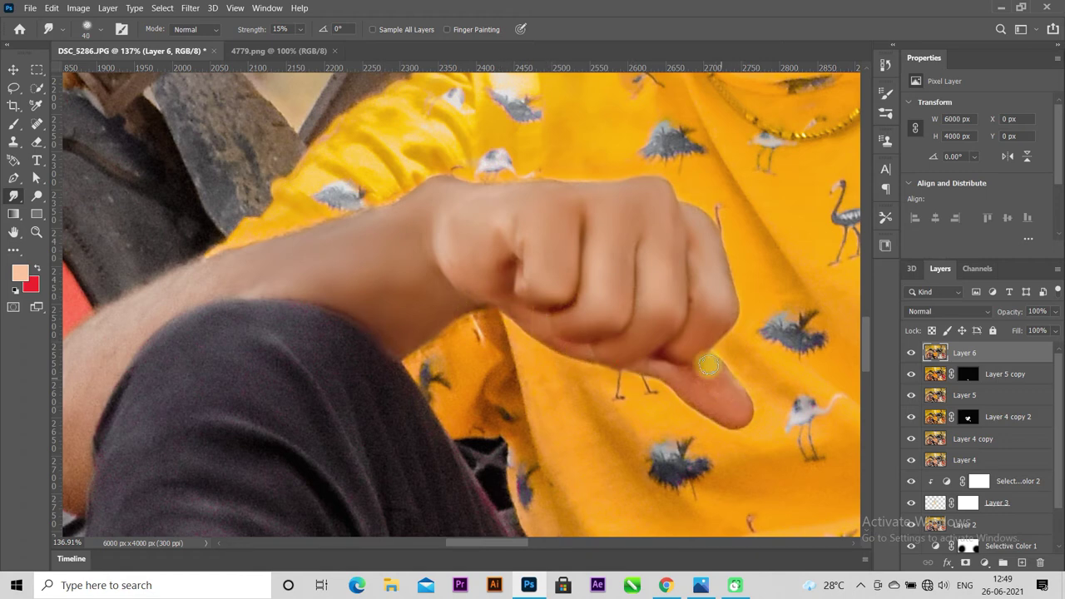
scroll(416, 325, left, 3)
key(bracketright)
key(bracketright)
key(bracketright)
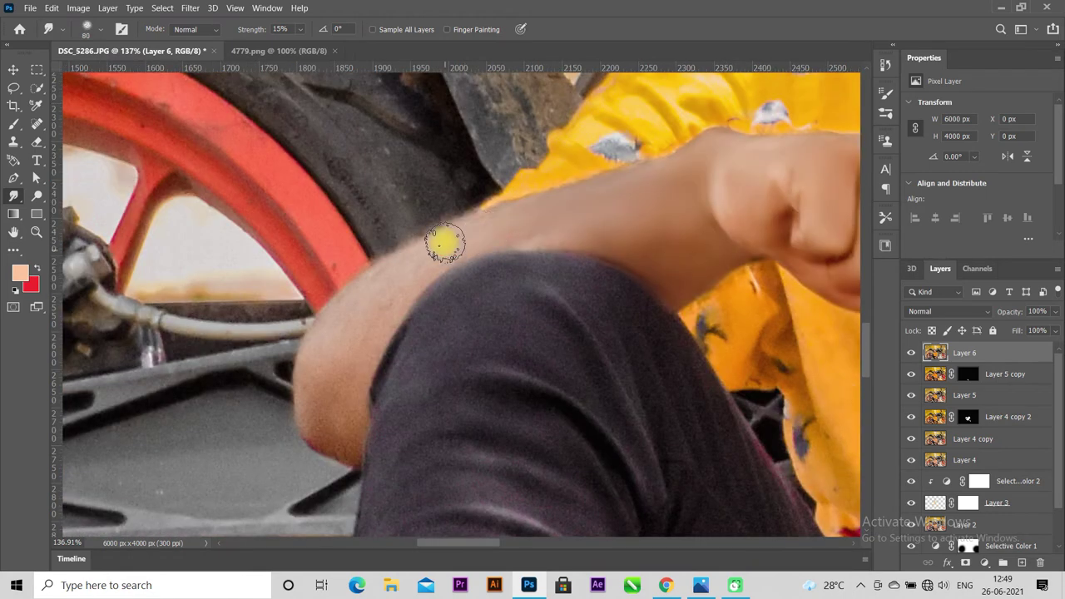
drag(445, 250, 302, 437)
key(bracketleft)
key(bracketleft)
key(bracketleft)
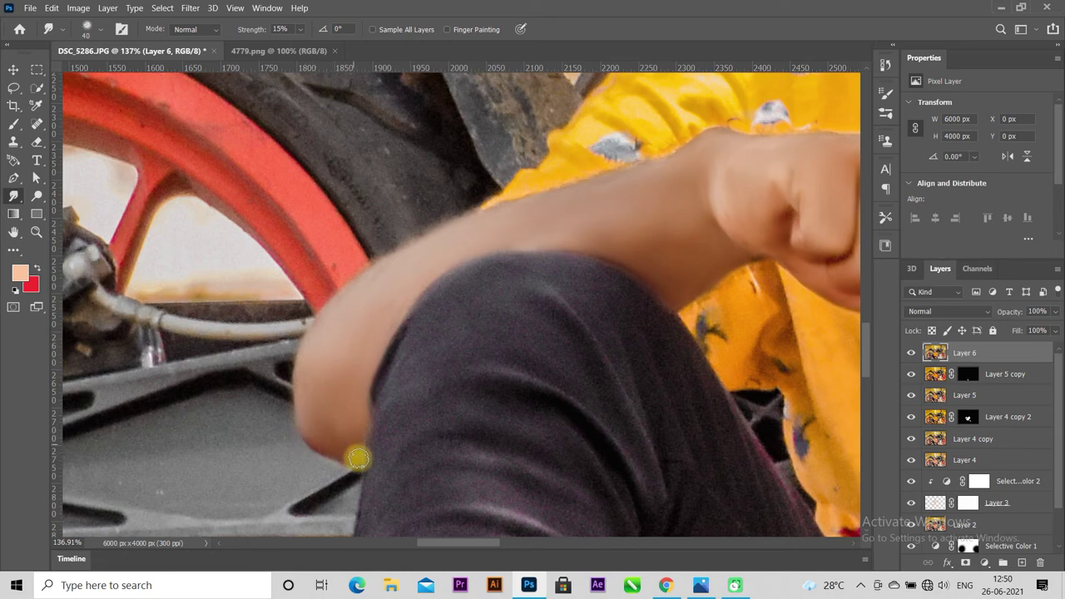
Step: Smooth the upper-arm skin, removing the white spot and evening out the arm's tone
key(ctrl+0)
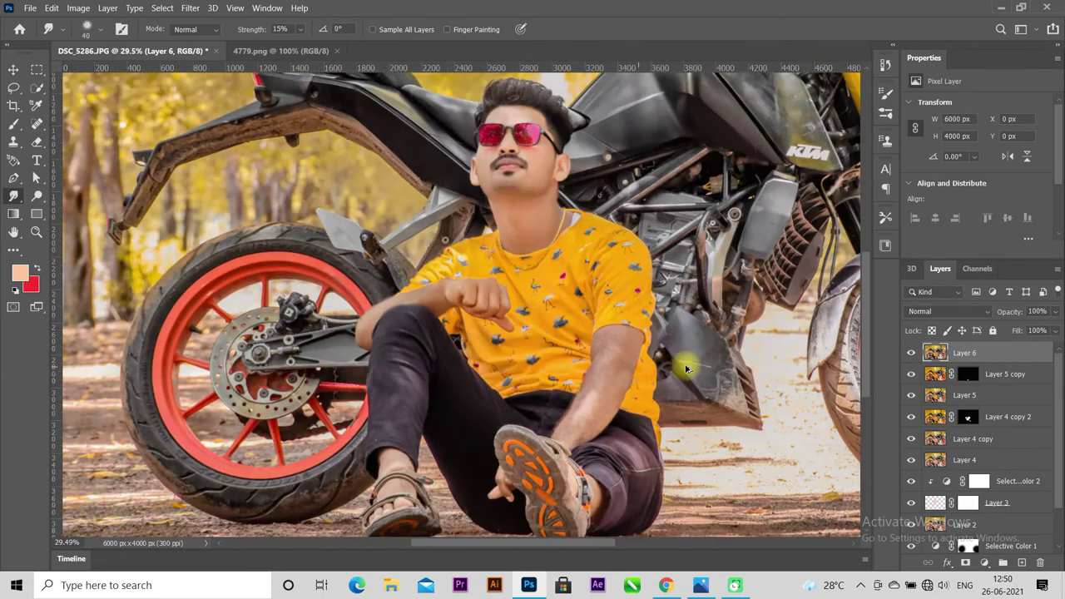
scroll(356, 269, up, 5)
key(bracketright)
key(bracketright)
key(bracketright)
drag(403, 254, 499, 324)
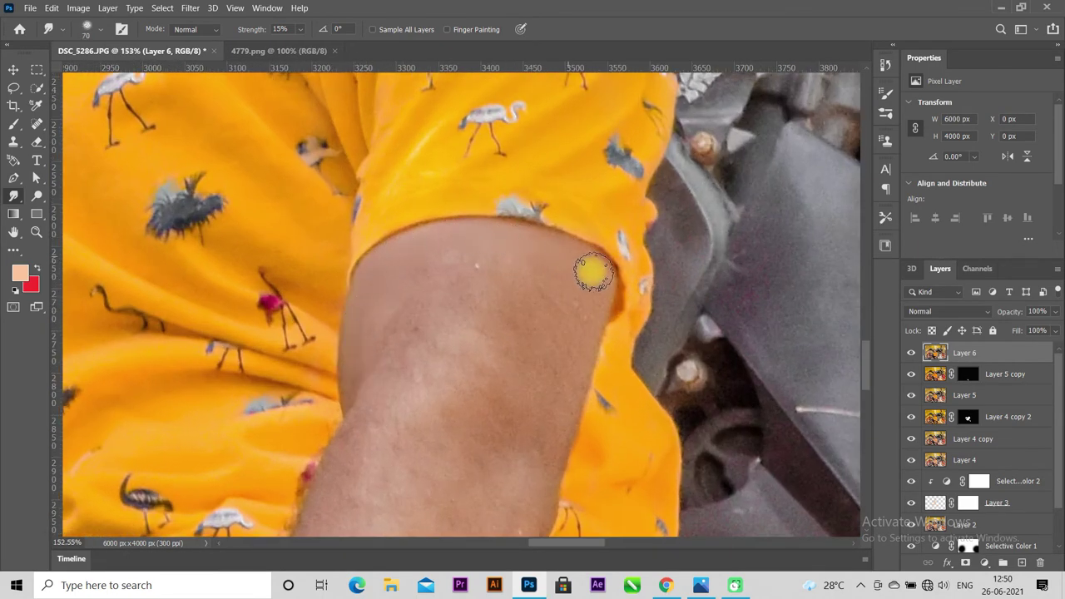
key(bracketright)
key(bracketright)
key(bracketright)
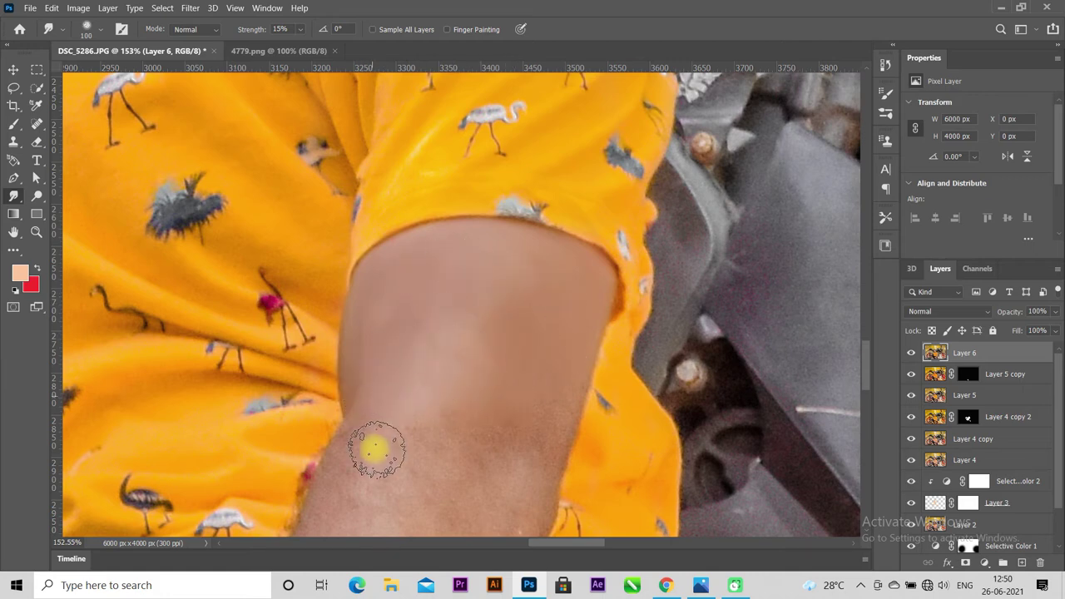
scroll(524, 383, down, 2)
scroll(500, 354, down, 1)
mouse_move(494, 360)
mouse_down()
mouse_move(423, 209)
mouse_move(340, 297)
mouse_move(402, 381)
mouse_move(391, 419)
mouse_up()
key(bracketright)
key(bracketright)
scroll(391, 419, down, 2)
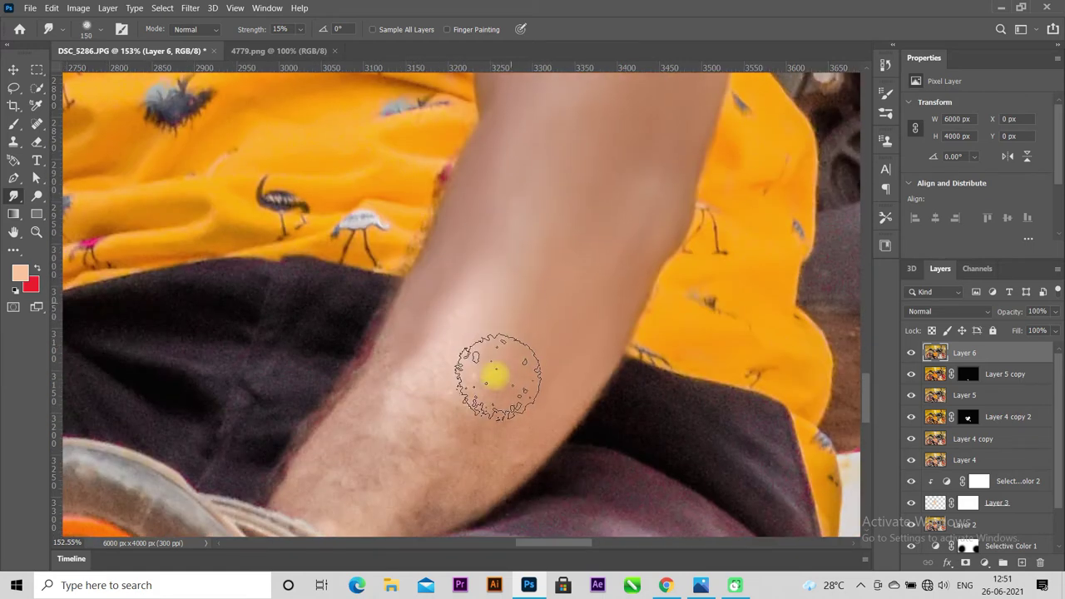
scroll(428, 385, down, 1)
key(bracketleft)
key(bracketleft)
key(bracketleft)
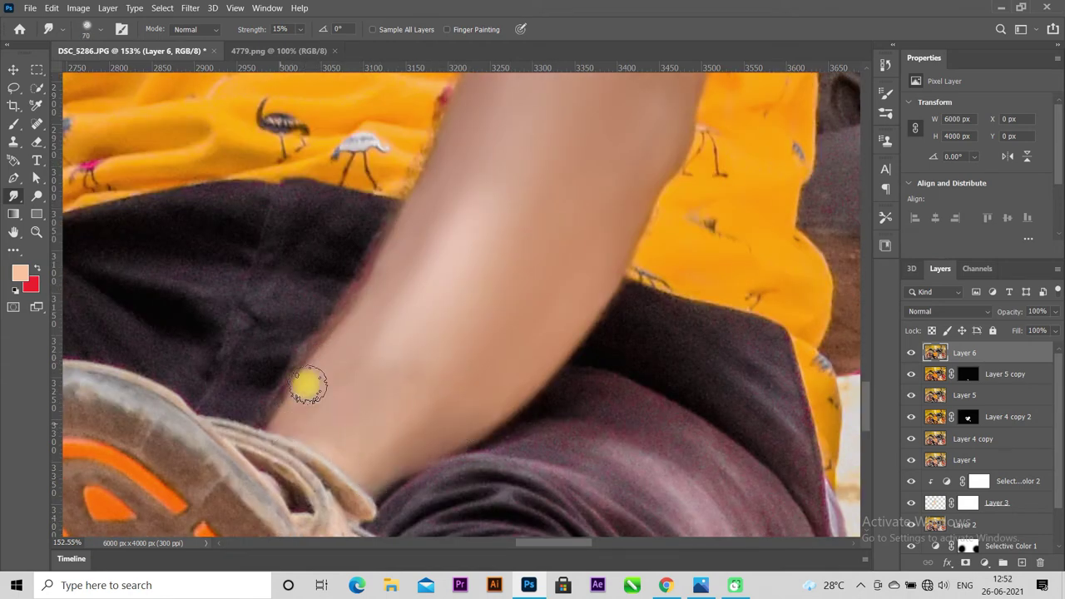
scroll(592, 345, up, 3)
key(bracketright)
key(bracketright)
key(bracketright)
scroll(464, 341, down, 2)
scroll(464, 341, down, 2)
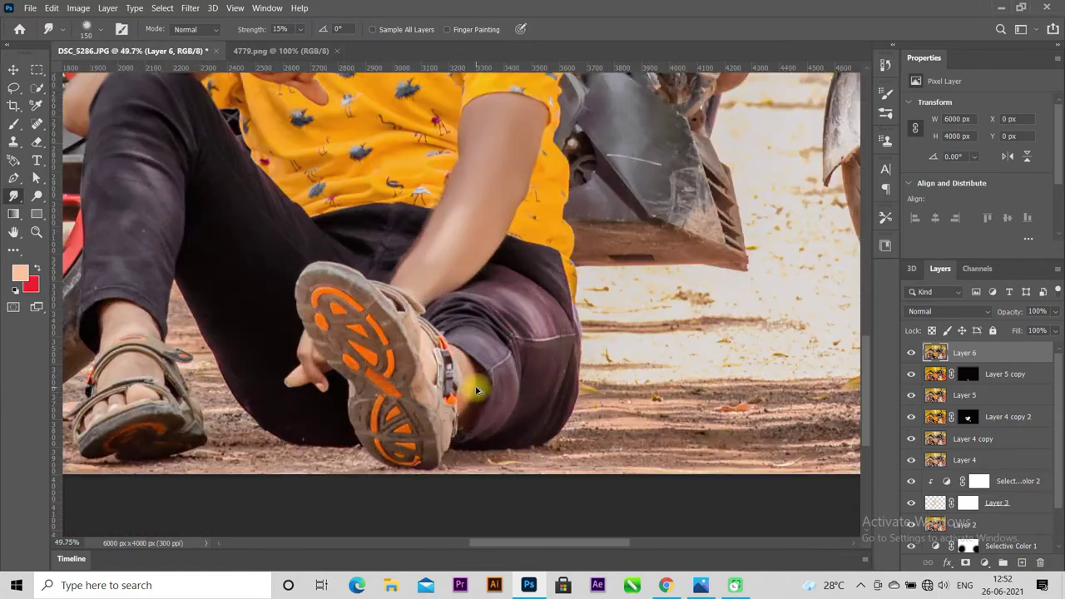
Step: Blend the shadow between the shoe and trousers into the ankle skin with a smaller smudge brush
scroll(444, 308, up, 3)
key(bracketleft)
key(bracketleft)
key(bracketleft)
mouse_move(452, 305)
mouse_down()
mouse_move(506, 392)
mouse_move(464, 339)
mouse_move(483, 431)
mouse_move(451, 487)
mouse_move(499, 363)
mouse_move(457, 408)
mouse_move(511, 364)
mouse_up()
key(bracketleft)
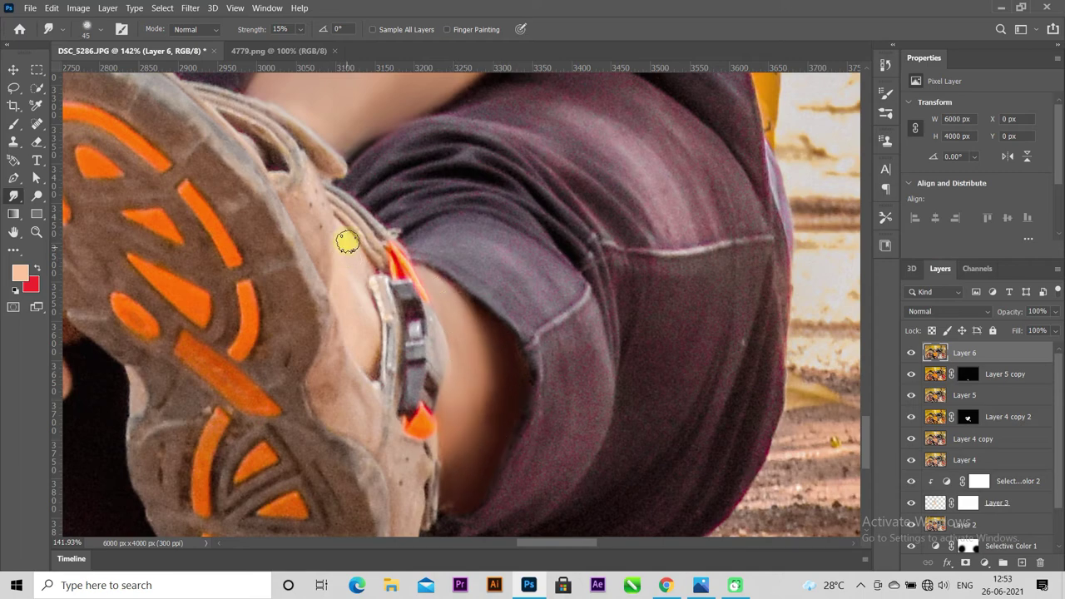
scroll(372, 314, down, 2)
scroll(392, 305, up, 2)
key(bracketleft)
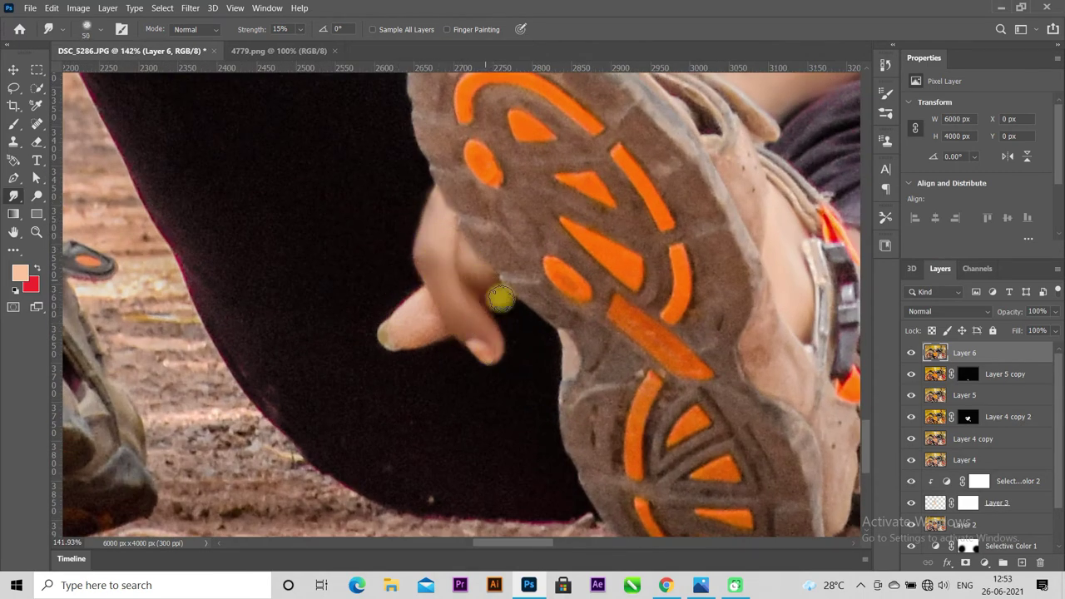
scroll(352, 264, down, 2)
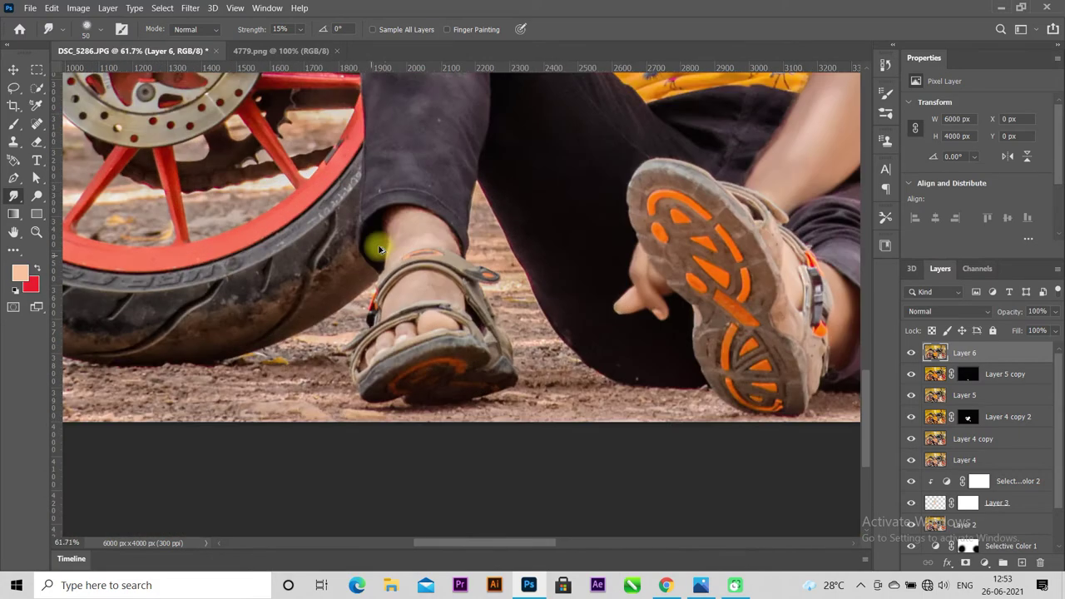
scroll(380, 321, up, 2)
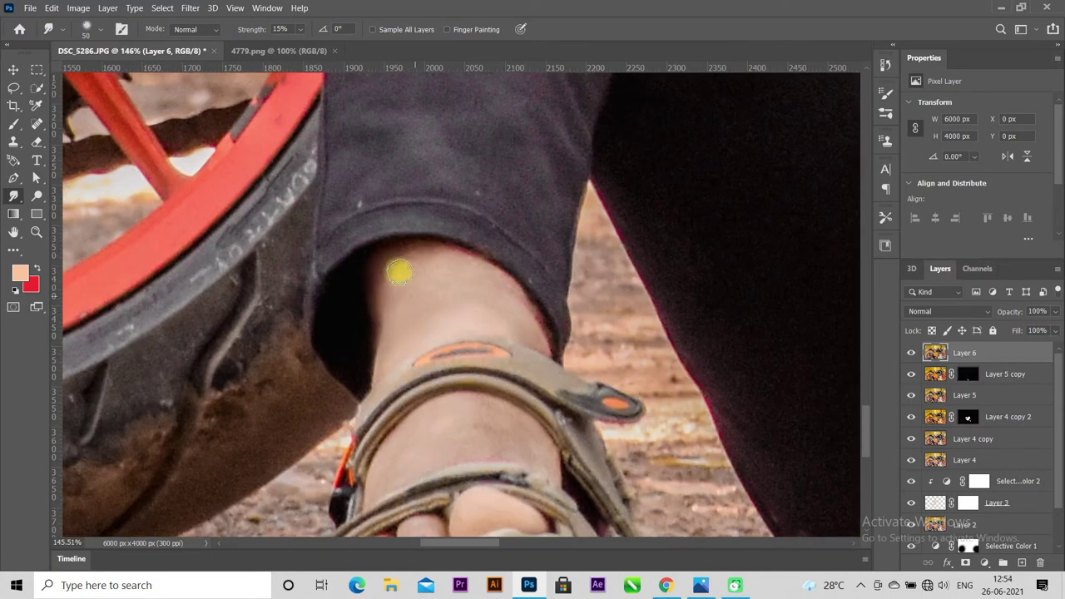
Step: Fit the whole photo on screen and stamp all visible layers into a new Layer 7
scroll(542, 335, down, 3)
key(bracketleft)
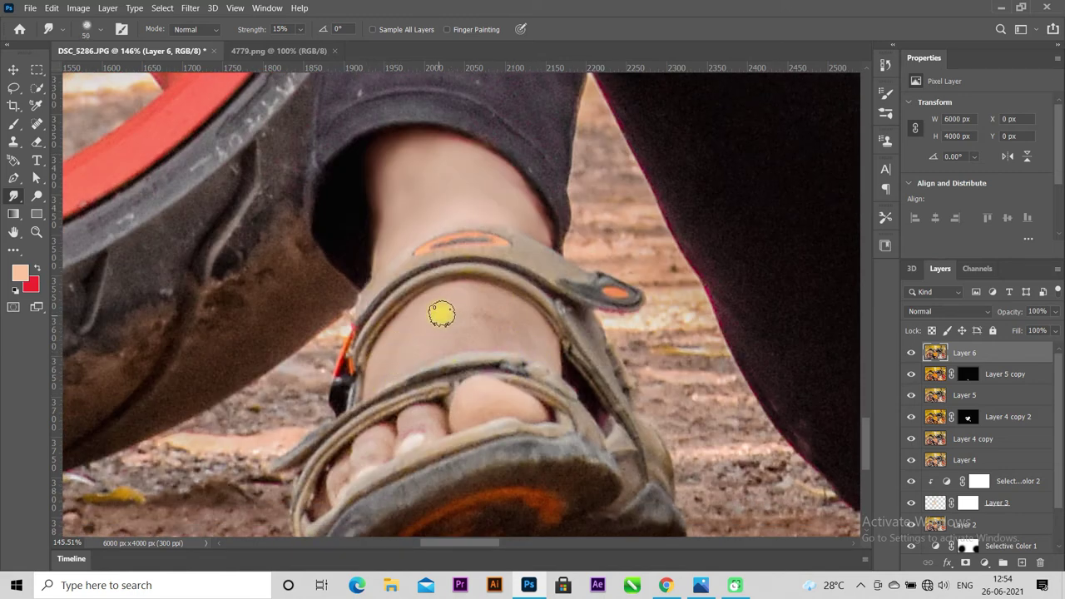
scroll(459, 333, down, 2)
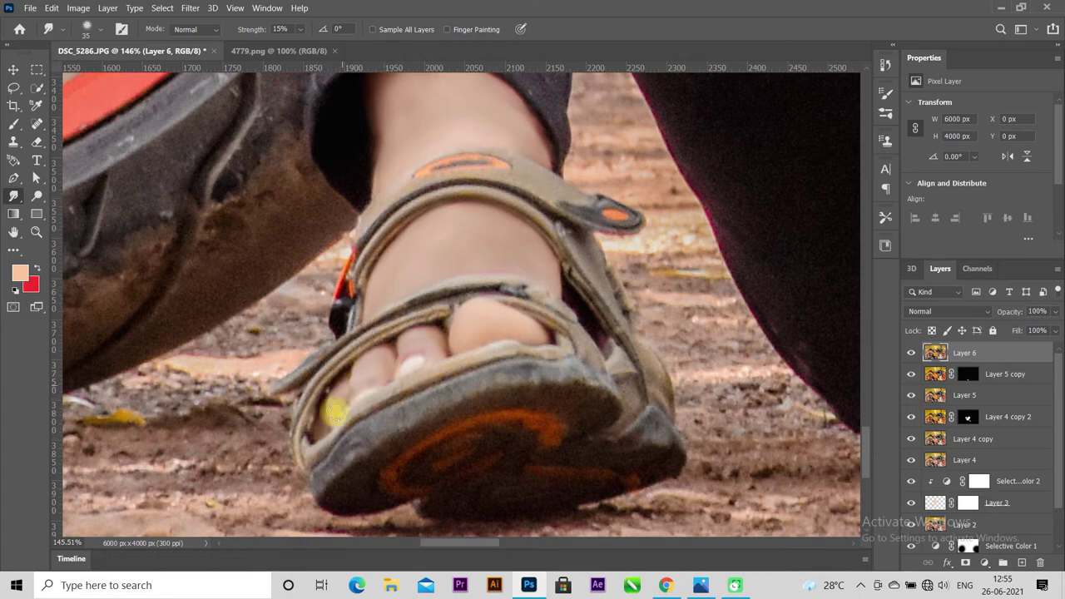
key(ctrl+0)
key(ctrl+shift+alt+e)
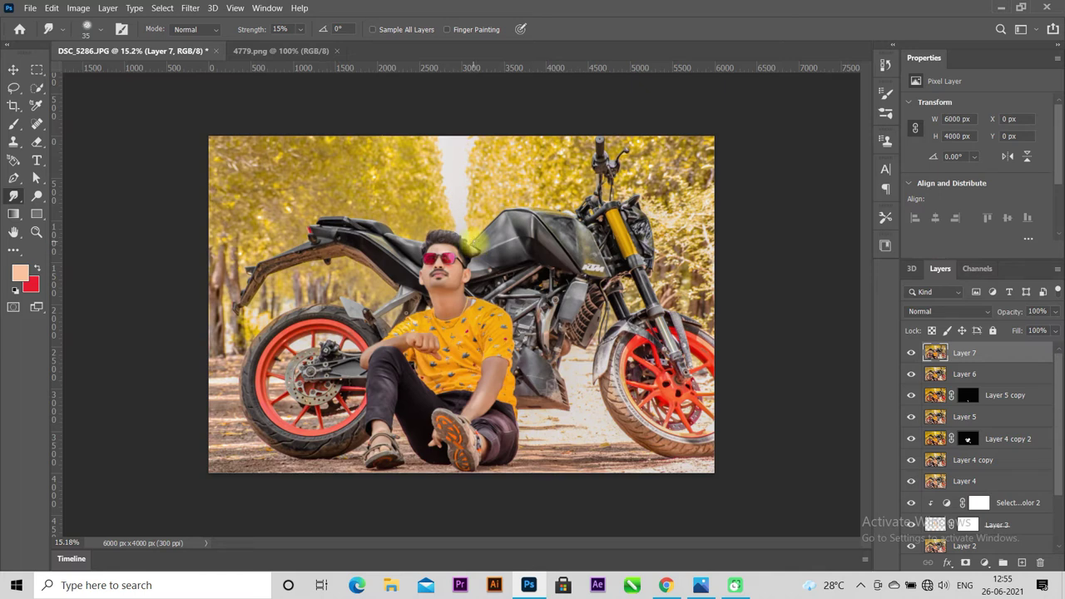
Step: Lasso the bright sky gap above the man's head and Content-Aware Fill it onto a new layer
click(13, 88)
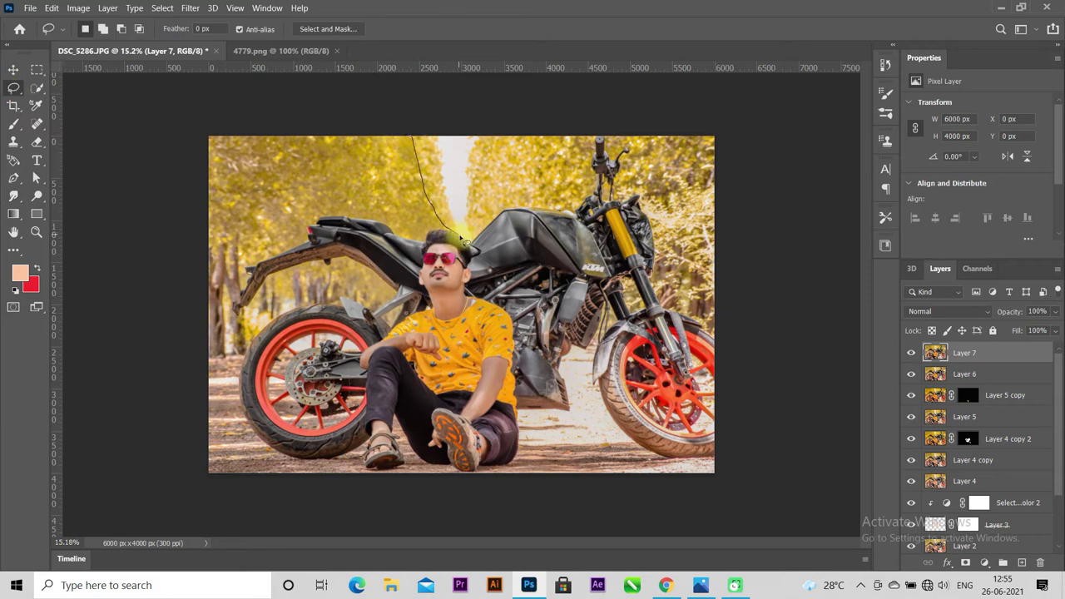
drag(506, 140, 408, 108)
right_click(449, 150)
click(467, 328)
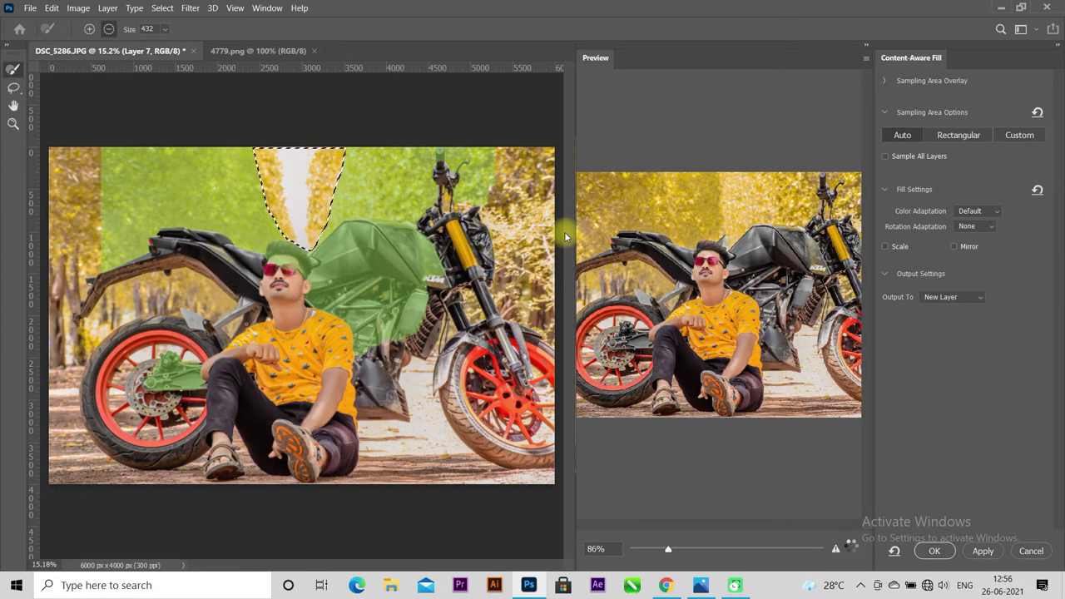
click(982, 551)
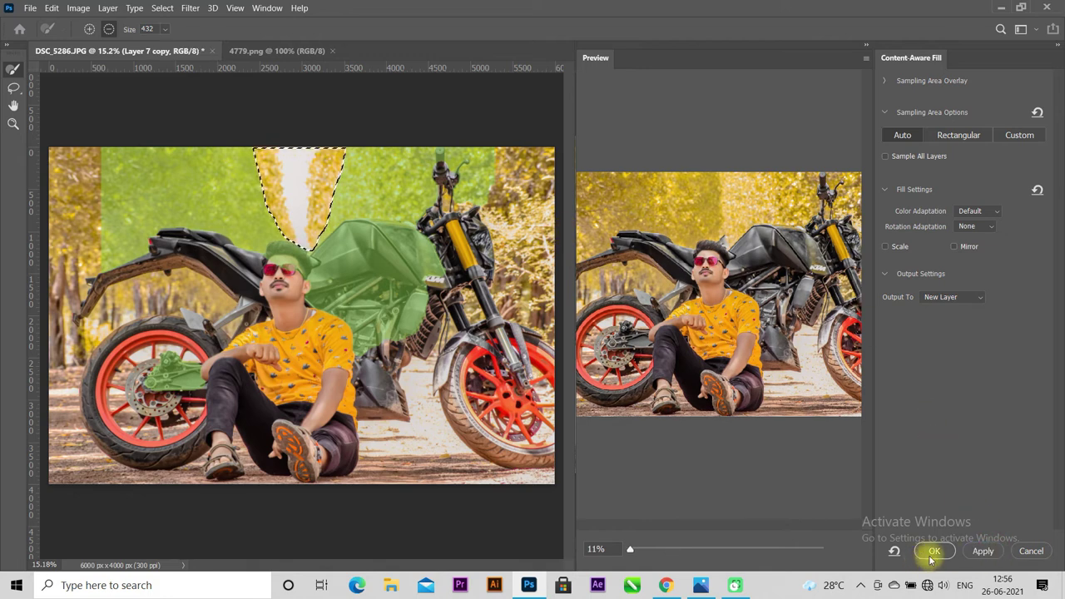
click(934, 551)
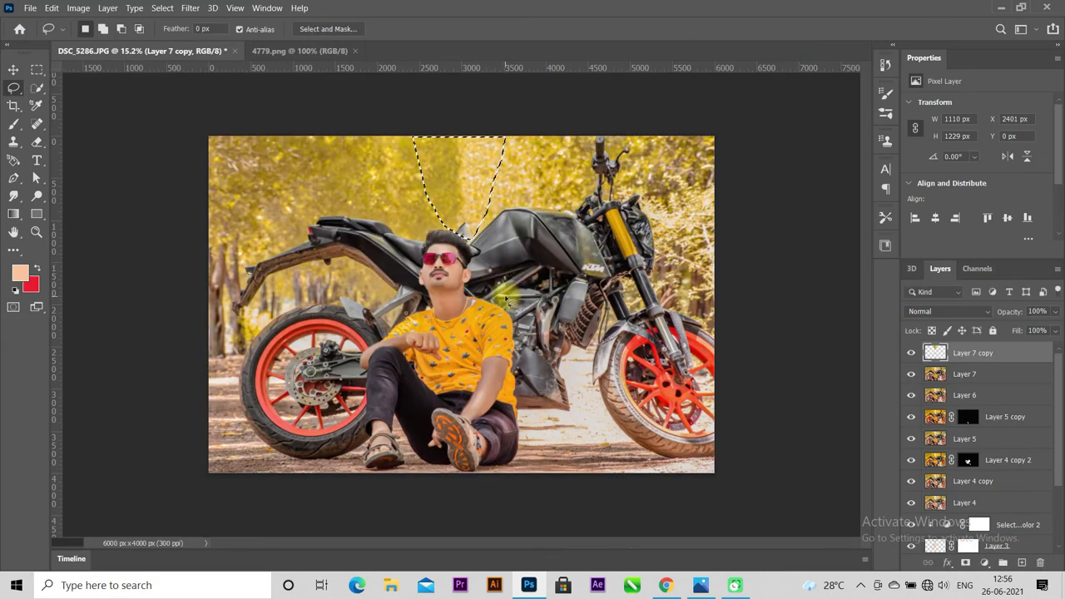
Step: Deselect, then smear the filled sky area into the foliage with a 1000-pixel smudge brush
key(ctrl+d)
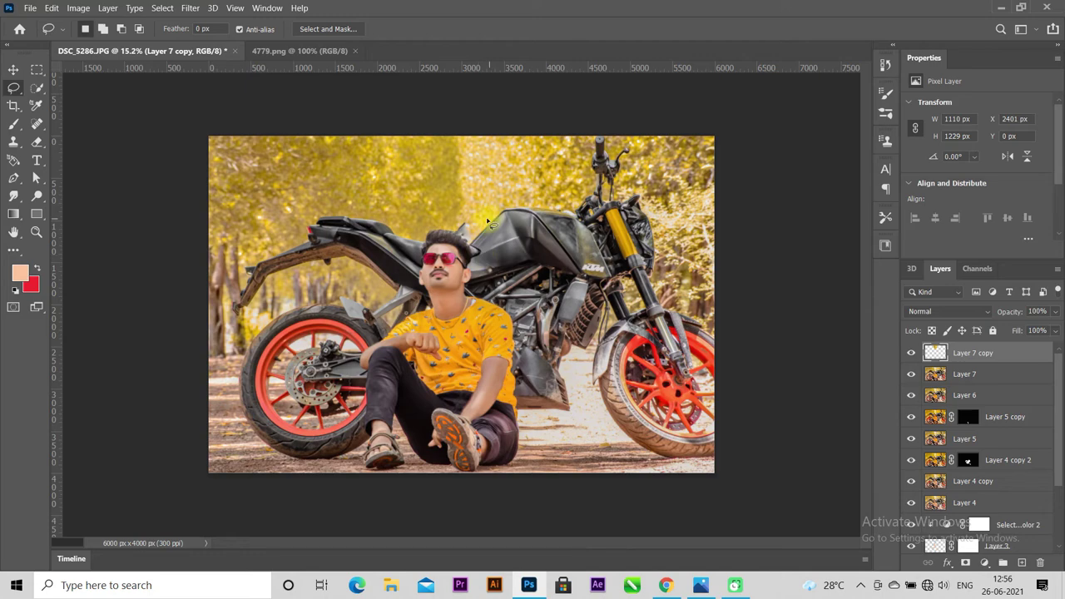
right_click(13, 195)
click(75, 218)
scroll(450, 225, up, 5)
key(bracketright)
key(bracketright)
key(bracketright)
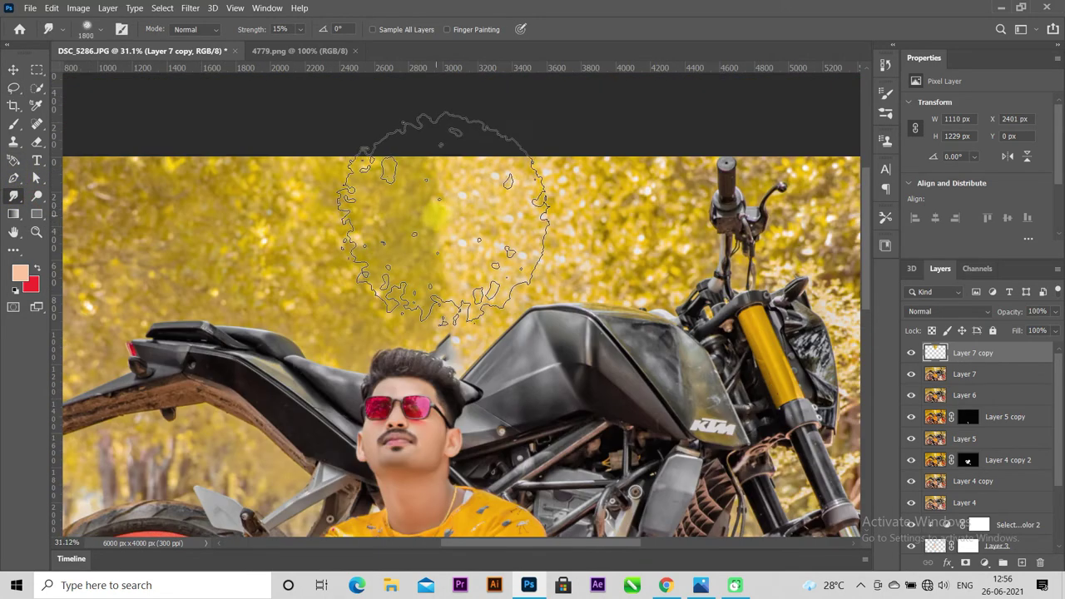
mouse_move(428, 200)
mouse_down()
mouse_move(440, 238)
mouse_move(428, 258)
mouse_move(475, 178)
mouse_move(359, 200)
mouse_move(399, 238)
mouse_move(464, 220)
mouse_move(478, 291)
mouse_up()
scroll(465, 311, down, 5)
scroll(464, 311, up, 2)
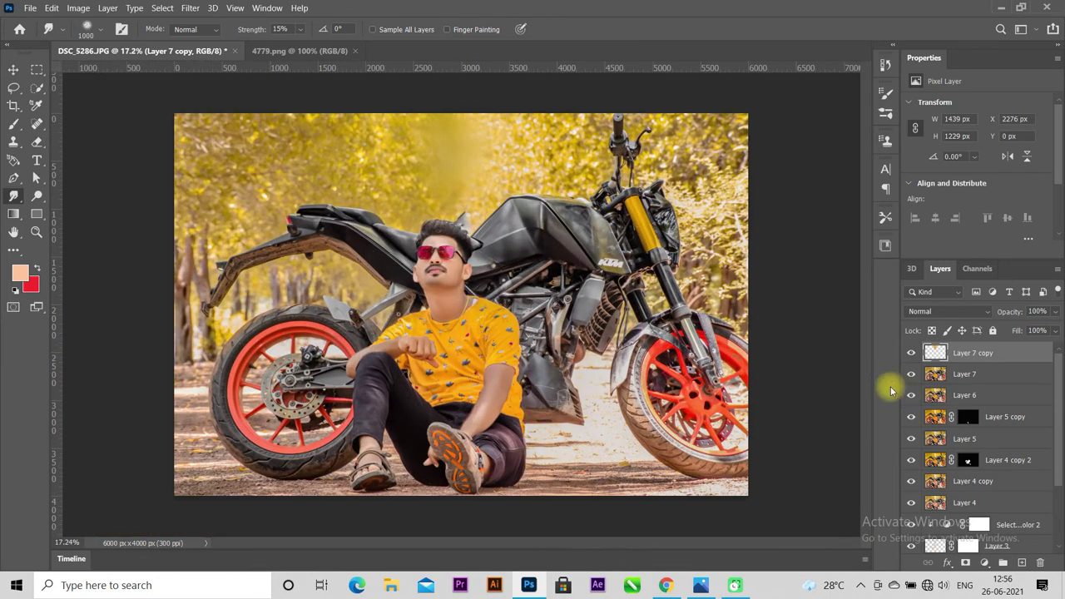
Step: Toggle Layer 7 copy's visibility to compare, then delete that layer
click(911, 353)
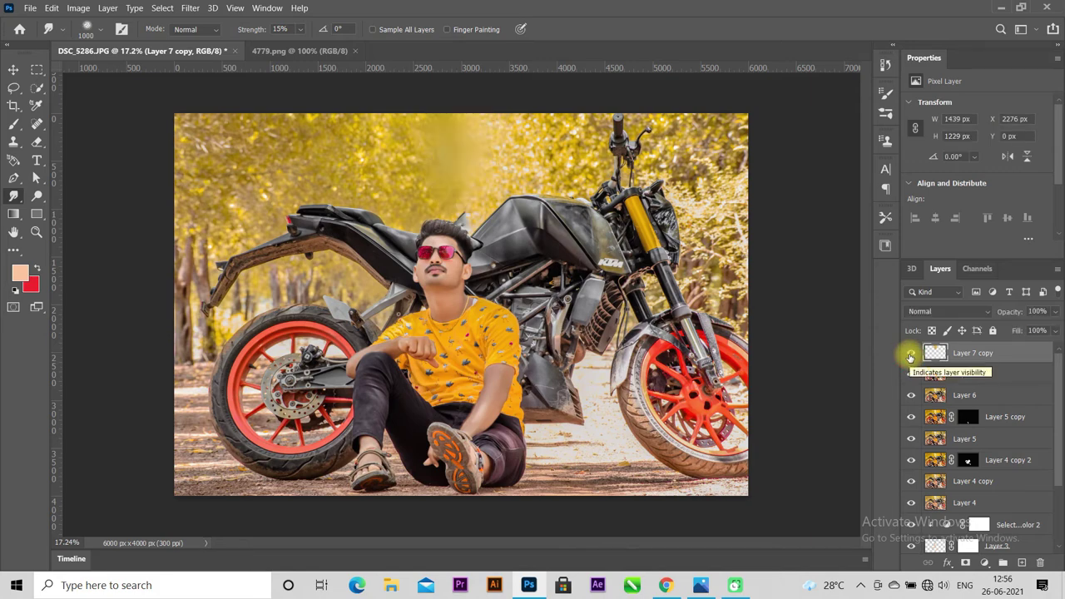
click(910, 353)
right_click(1010, 353)
click(855, 74)
click(496, 232)
scroll(553, 377, down, 2)
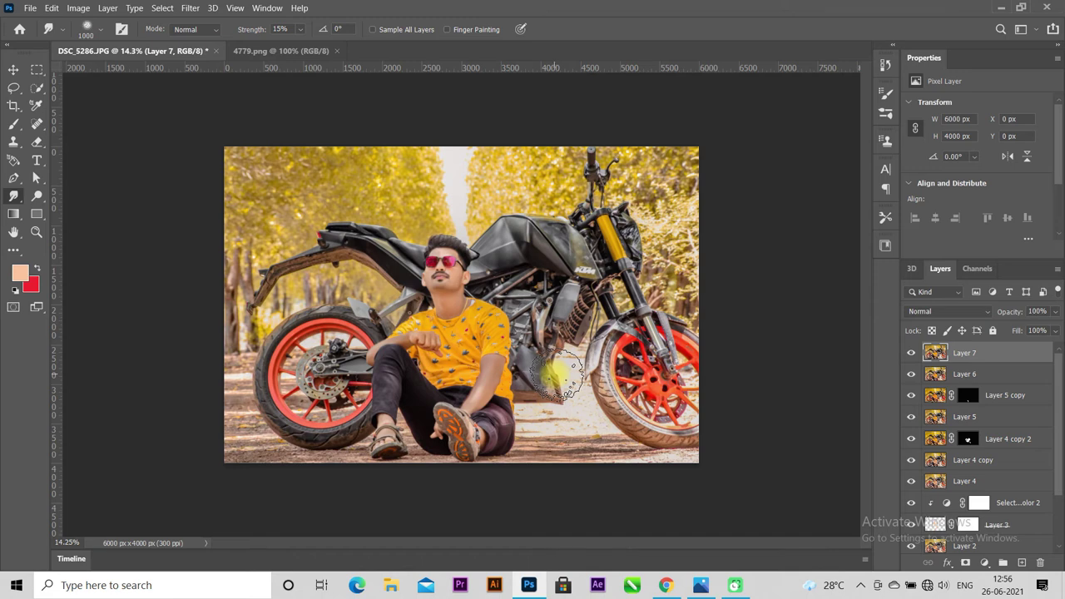
click(190, 8)
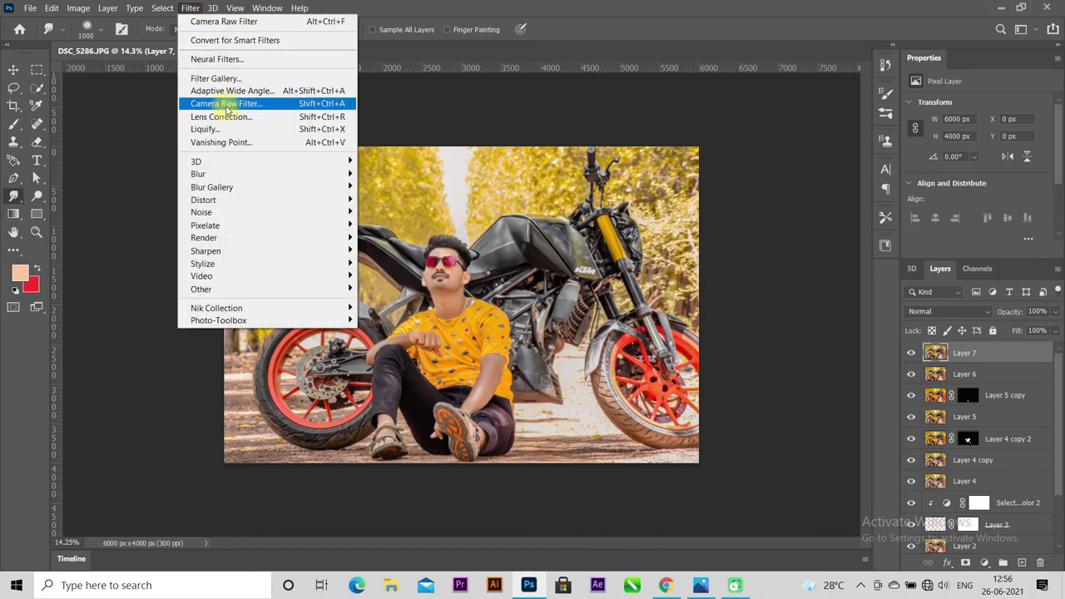
click(227, 106)
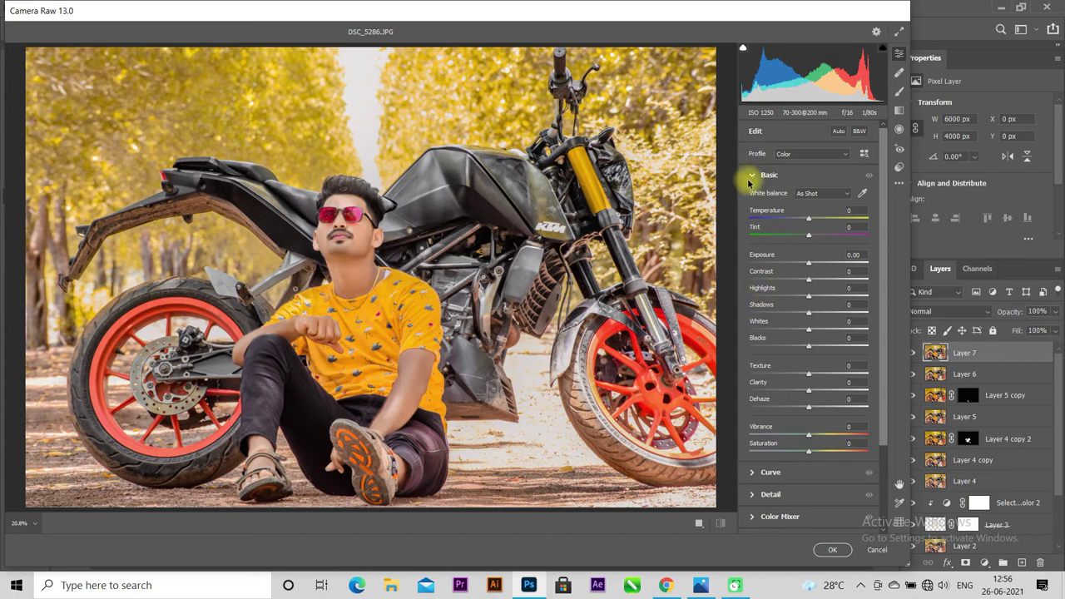
click(752, 175)
click(760, 242)
click(784, 277)
drag(808, 319, 887, 342)
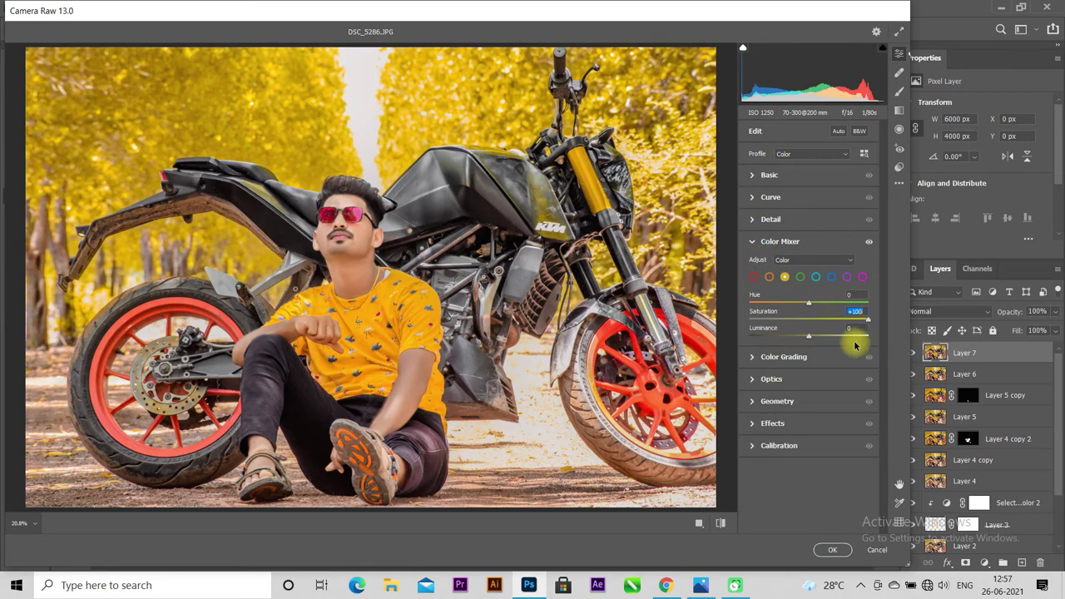
drag(808, 303, 880, 313)
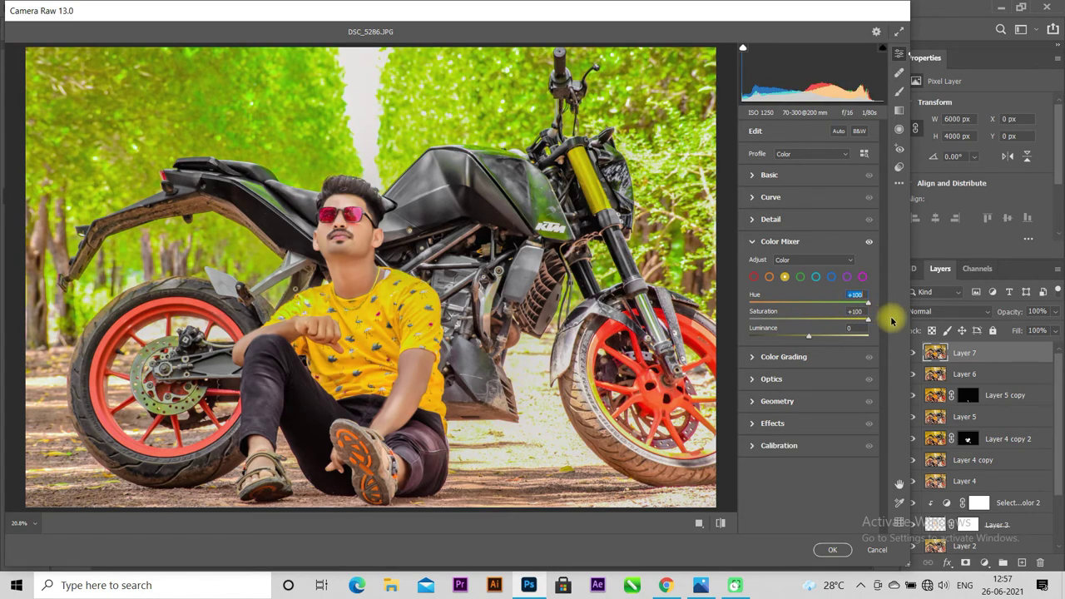
click(800, 276)
mouse_move(808, 303)
mouse_down()
mouse_move(851, 302)
mouse_move(736, 300)
mouse_move(889, 302)
mouse_move(808, 302)
mouse_move(831, 302)
mouse_move(830, 324)
mouse_move(868, 302)
mouse_up()
click(785, 276)
click(868, 319)
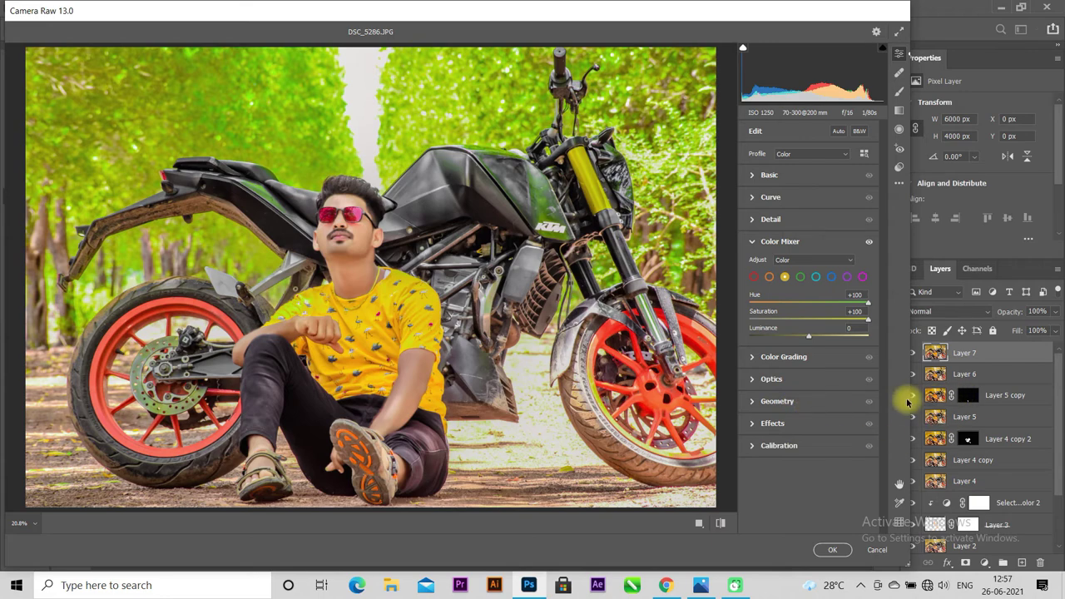
click(833, 549)
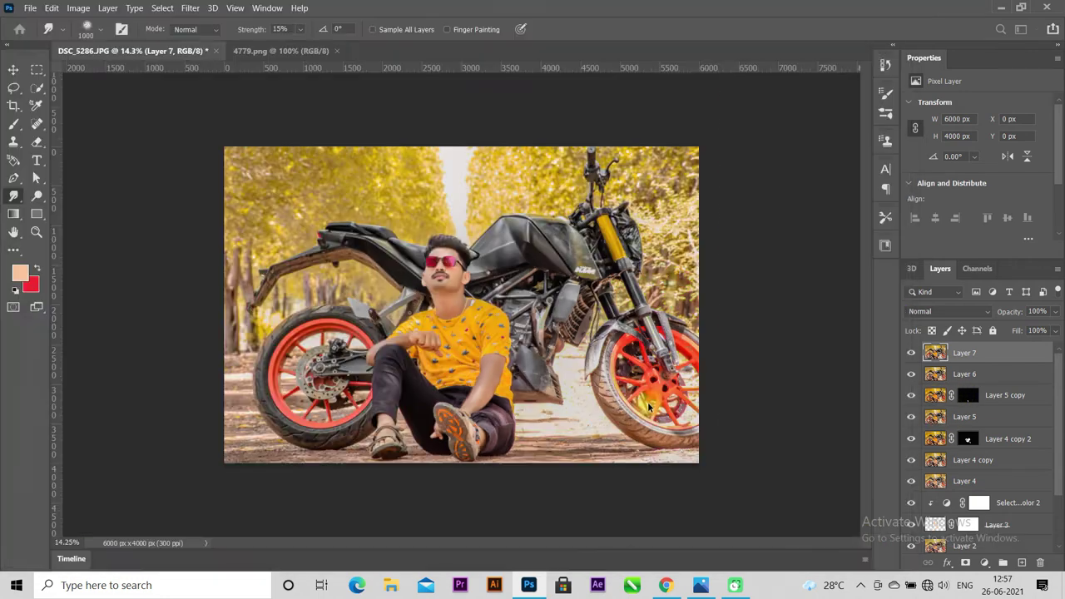
Step: Duplicate Layer 7 and, in Camera Raw, boost yellow saturation and shift yellows toward green
key(ctrl+j)
click(190, 8)
click(221, 103)
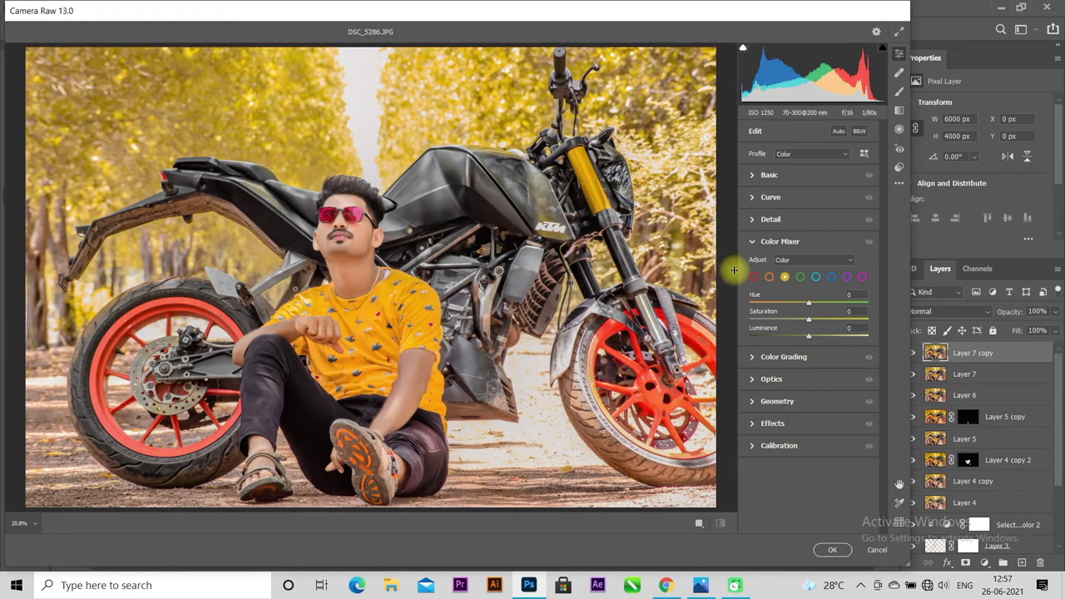
click(785, 276)
drag(809, 320, 877, 333)
mouse_move(809, 302)
mouse_down()
mouse_move(859, 308)
mouse_move(847, 320)
mouse_move(746, 304)
mouse_up()
Step: Set Aqua to Hue +7 and Saturation +19, apply the grade, and add a layer mask
click(799, 277)
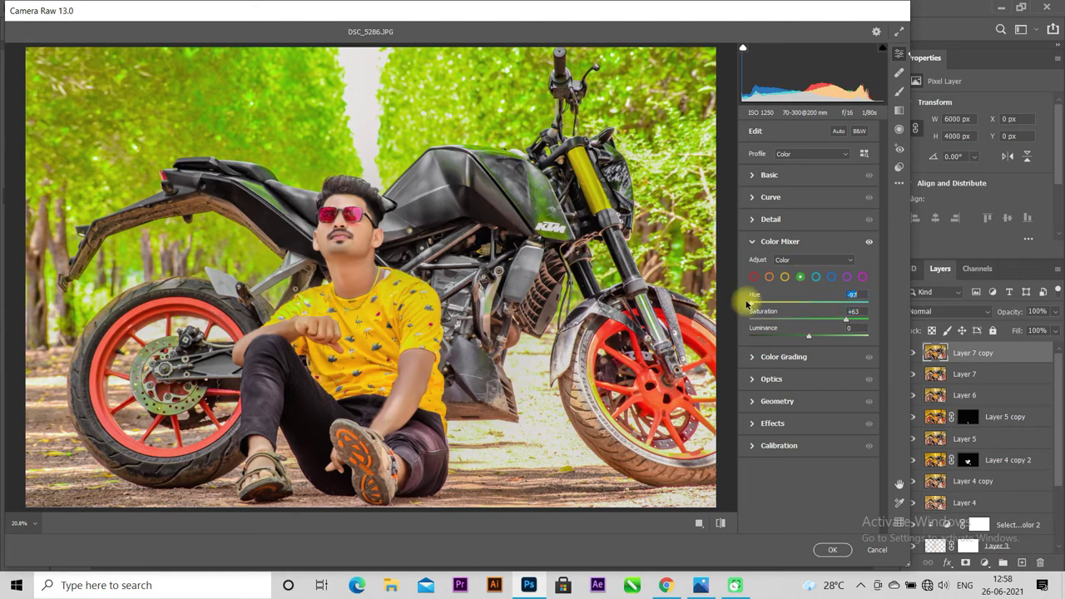
click(815, 277)
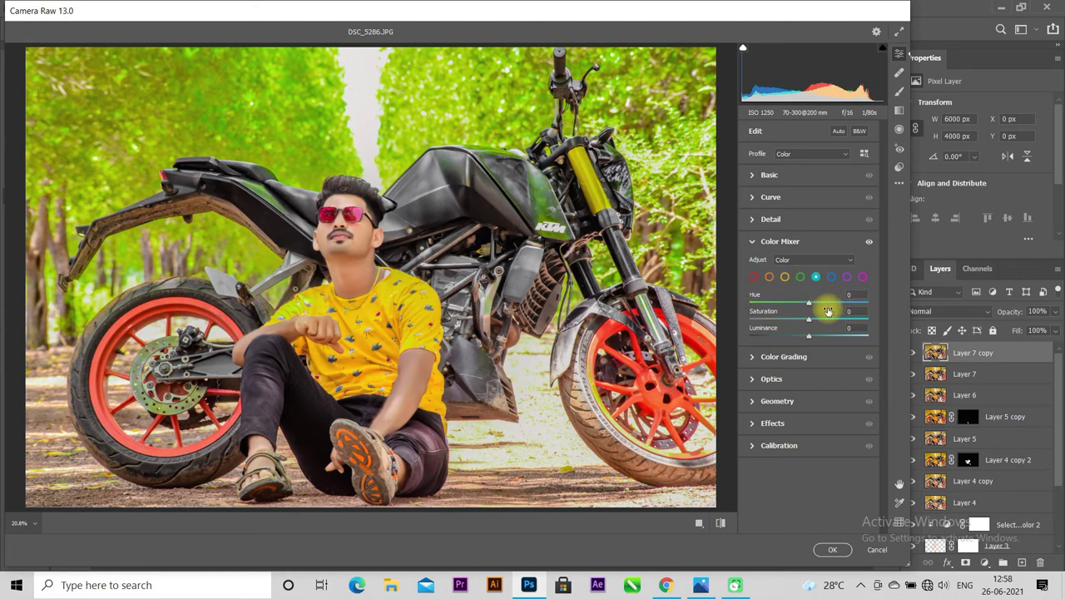
mouse_move(808, 303)
mouse_down()
mouse_move(784, 304)
mouse_move(813, 302)
mouse_move(820, 320)
mouse_up()
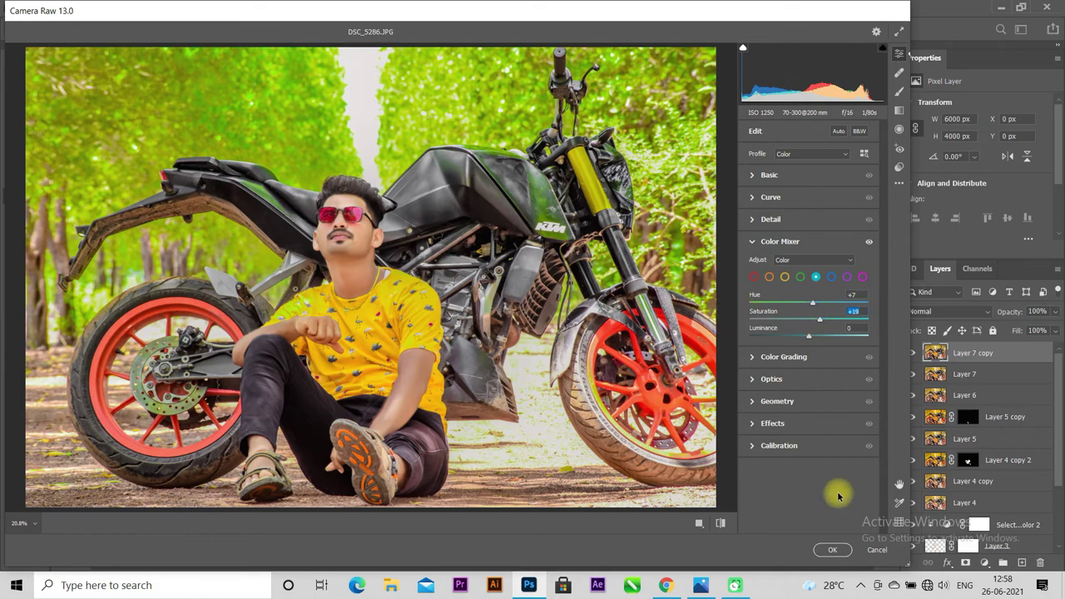
click(832, 550)
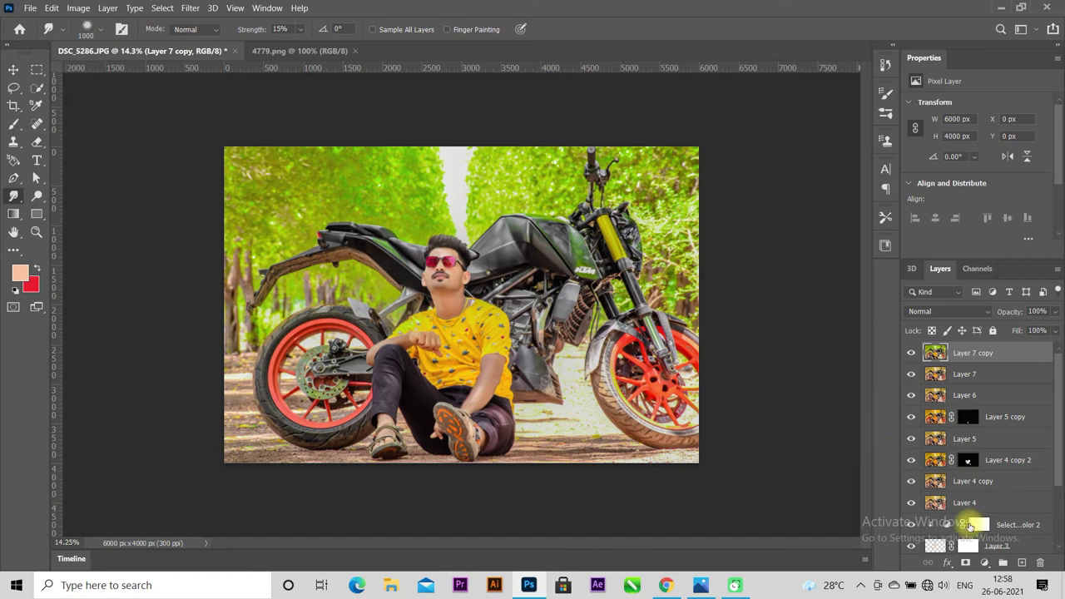
click(966, 563)
Step: Invert Layer 7 copy's mask to black and brush white over the left, roadside and rear trees
key(ctrl+i)
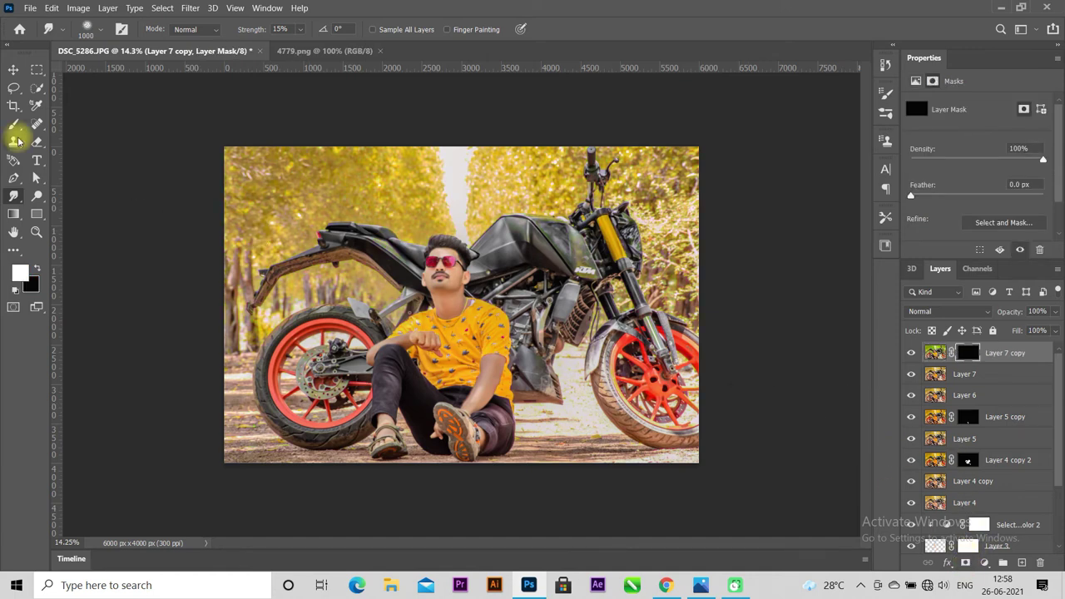
click(13, 124)
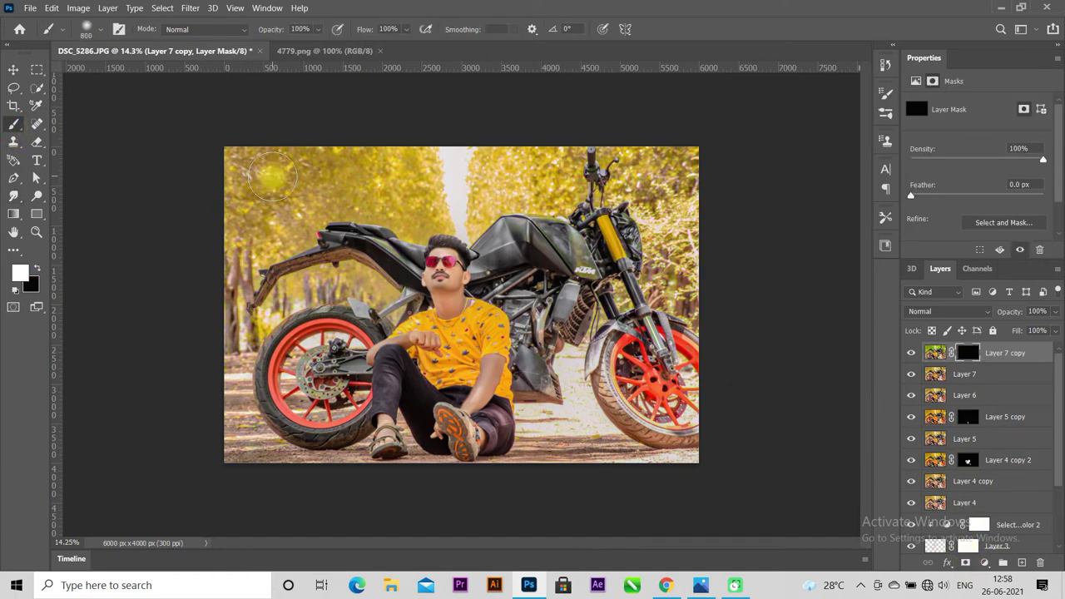
mouse_move(262, 173)
mouse_down()
mouse_move(260, 237)
mouse_move(289, 162)
mouse_move(414, 165)
mouse_move(298, 222)
mouse_move(441, 212)
mouse_move(431, 215)
mouse_up()
mouse_move(476, 181)
mouse_down()
mouse_move(476, 191)
mouse_move(554, 183)
mouse_move(679, 161)
mouse_move(667, 245)
mouse_move(641, 203)
mouse_move(671, 284)
mouse_move(690, 296)
mouse_move(620, 308)
mouse_up()
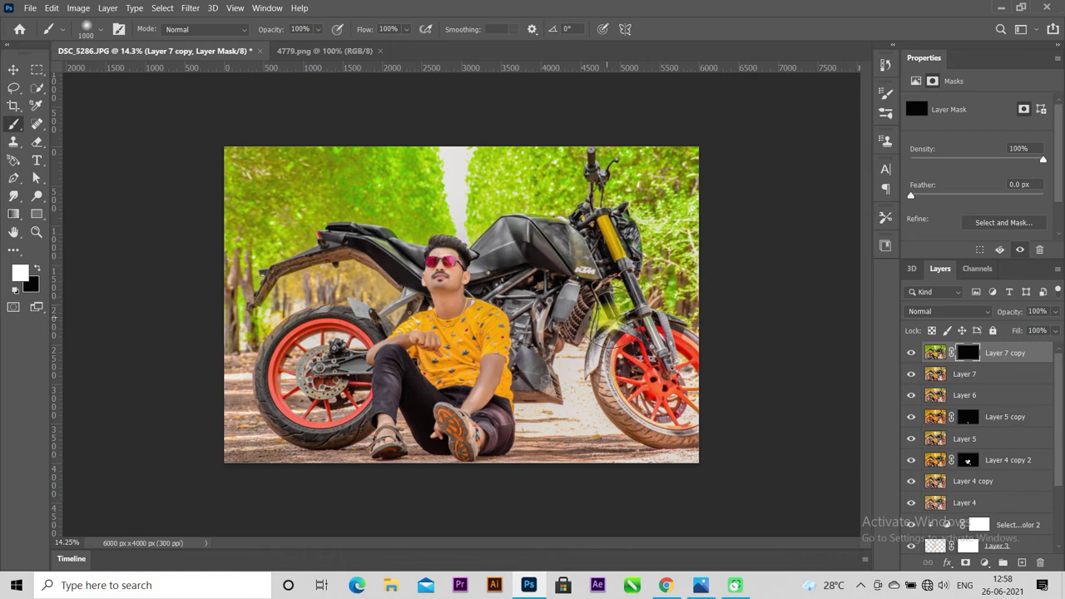
mouse_move(216, 343)
mouse_down()
mouse_move(304, 289)
mouse_move(376, 291)
mouse_up()
key(bracketleft)
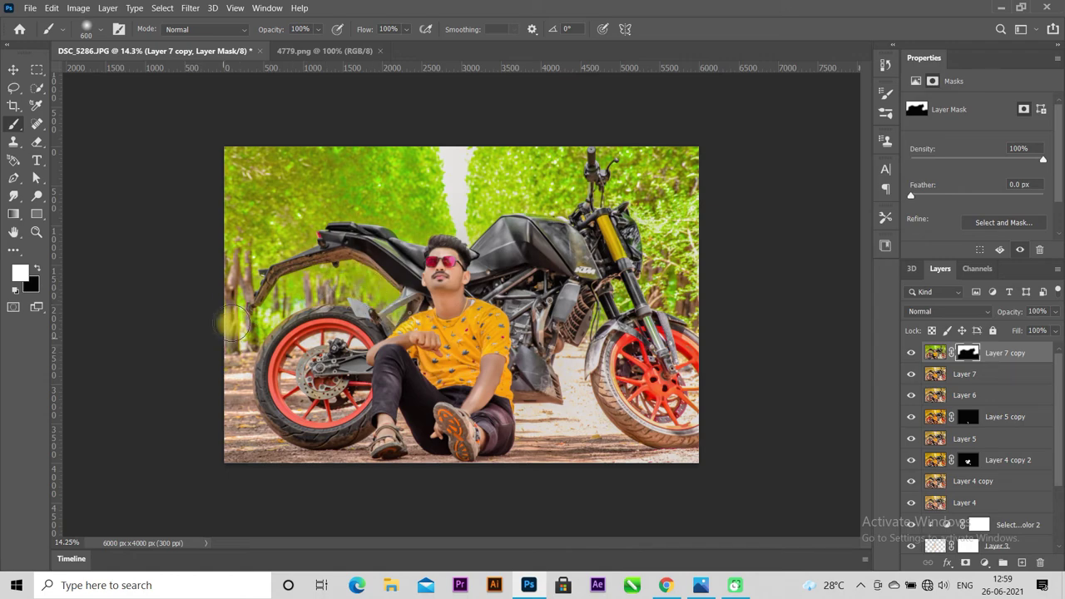
Step: Review the whole photo, then merge all visible layers into a new Layer 8
key(ctrl+plus)
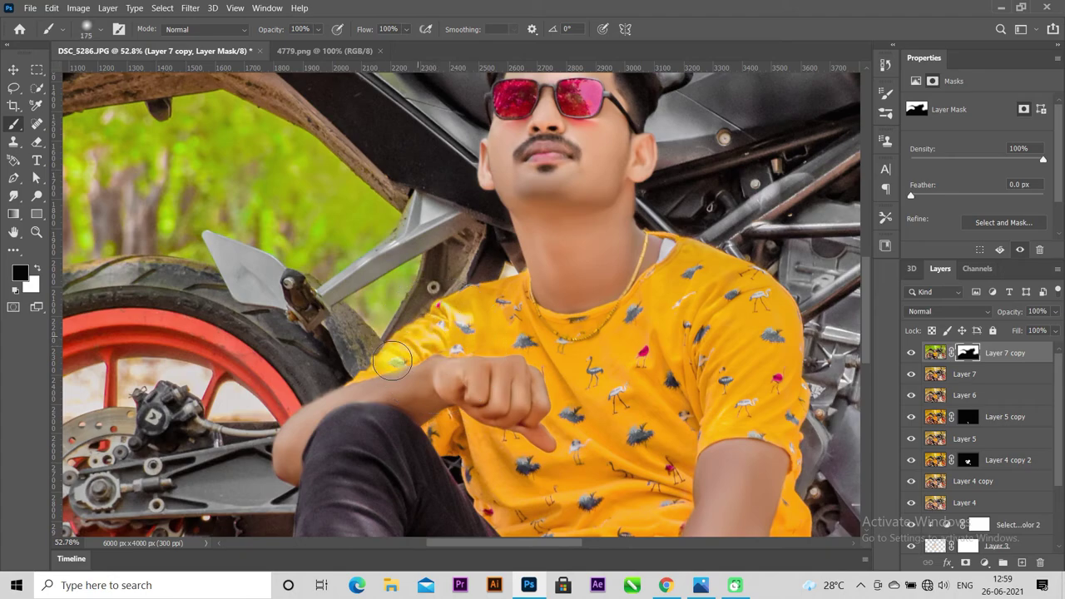
key(ctrl+0)
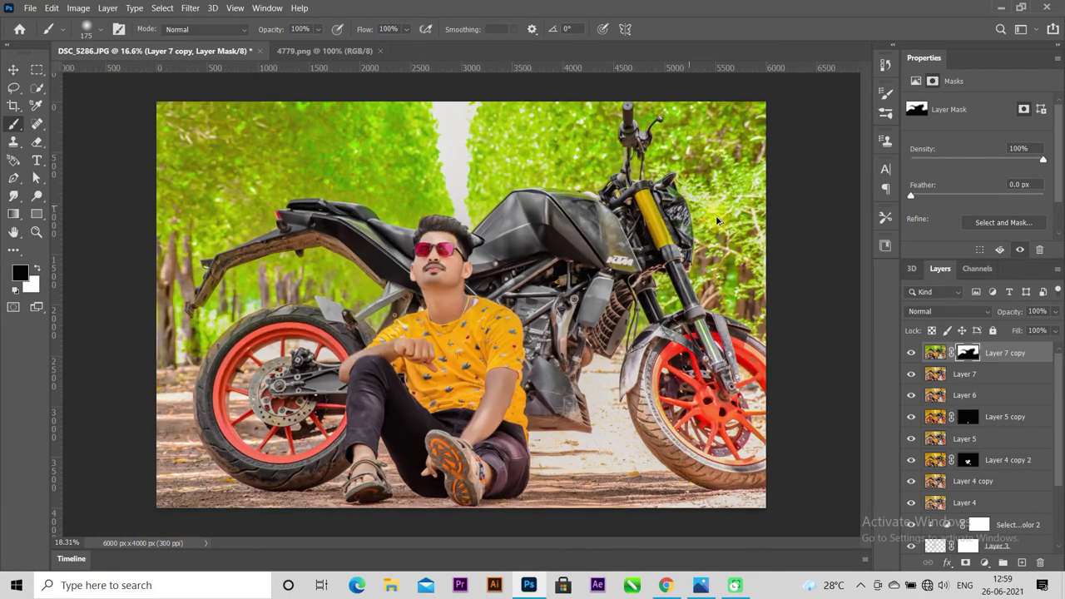
alt+scroll(705, 210, up, 5)
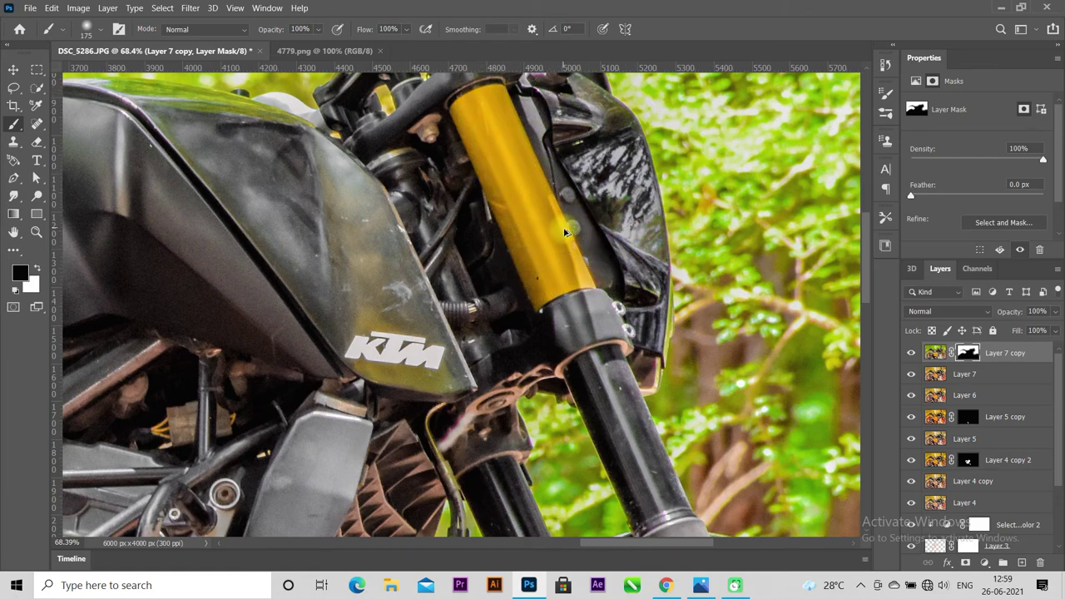
alt+scroll(564, 231, down, 5)
alt+scroll(475, 325, up, 4)
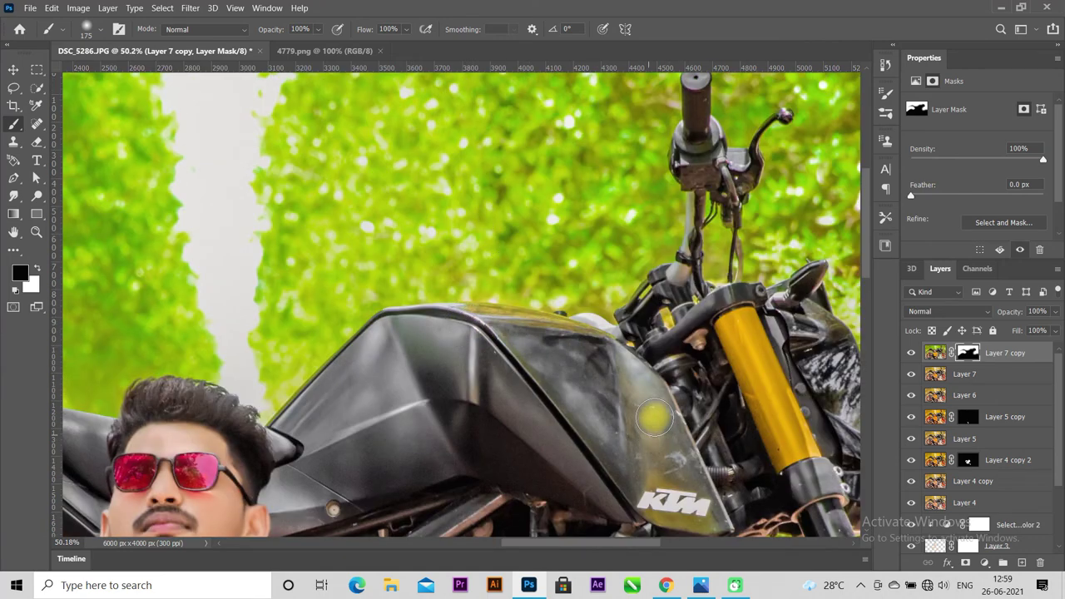
alt+scroll(654, 432, down, 4)
alt+scroll(588, 356, down, 3)
alt+scroll(588, 357, down, 2)
alt+scroll(871, 351, up, 2)
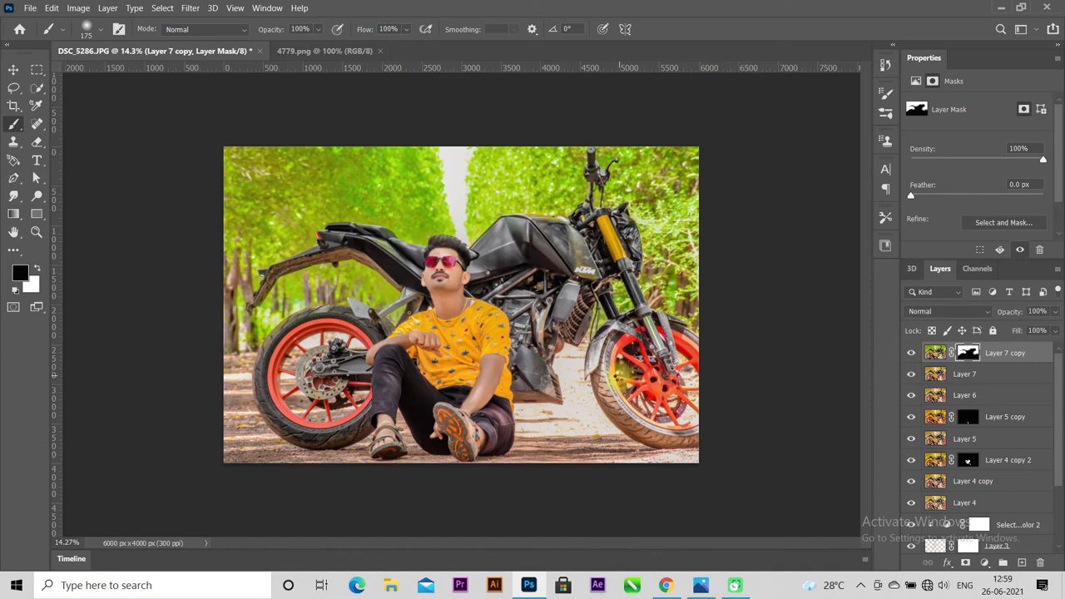
key(ctrl+shift+alt+e)
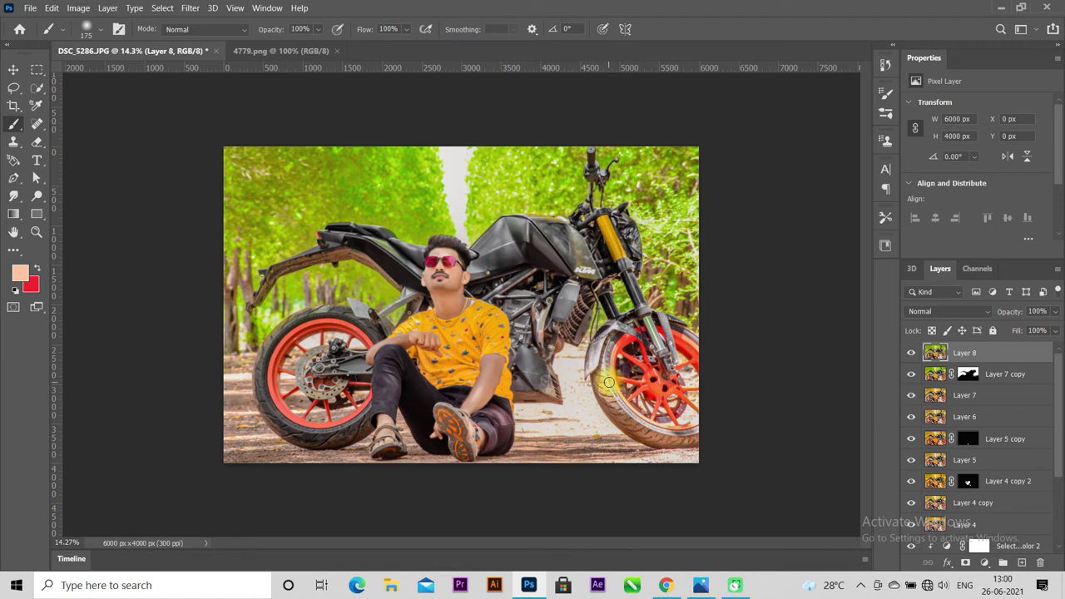
Step: Duplicate Layer 8 and in Camera Raw set Blacks -29, Shadows -8, Highlights +11, Contrast -7, Dehaze -7
key(ctrl+j)
click(190, 8)
click(223, 98)
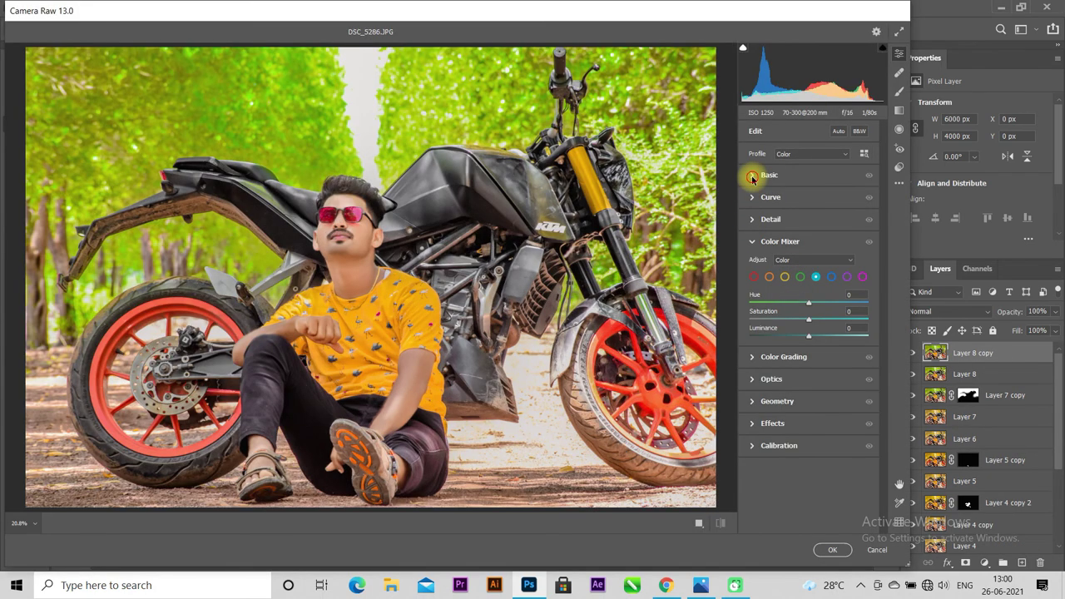
click(753, 175)
mouse_move(808, 345)
mouse_down()
mouse_move(822, 356)
mouse_move(791, 356)
mouse_up()
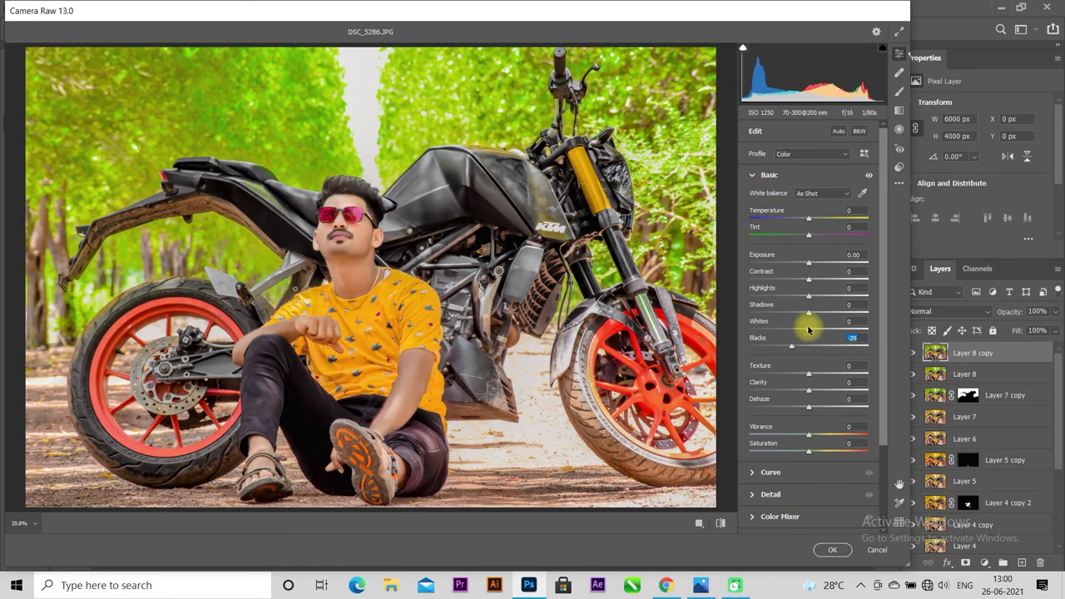
mouse_move(808, 314)
mouse_down()
mouse_move(836, 314)
mouse_move(802, 312)
mouse_up()
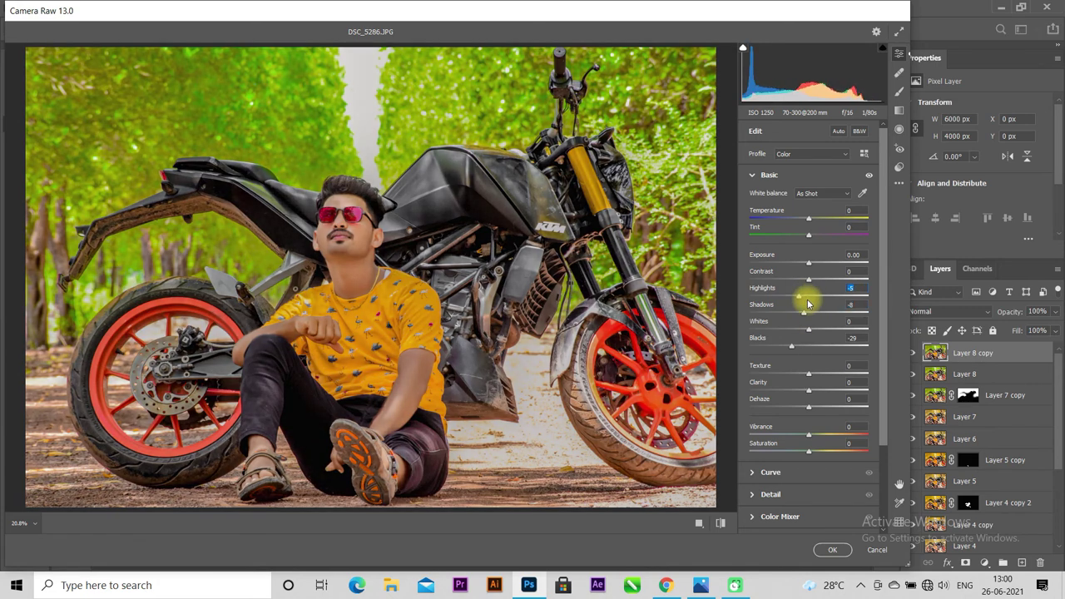
mouse_move(808, 299)
mouse_down()
mouse_move(819, 304)
mouse_move(799, 285)
mouse_move(821, 292)
mouse_move(802, 294)
mouse_move(820, 303)
mouse_move(809, 316)
mouse_up()
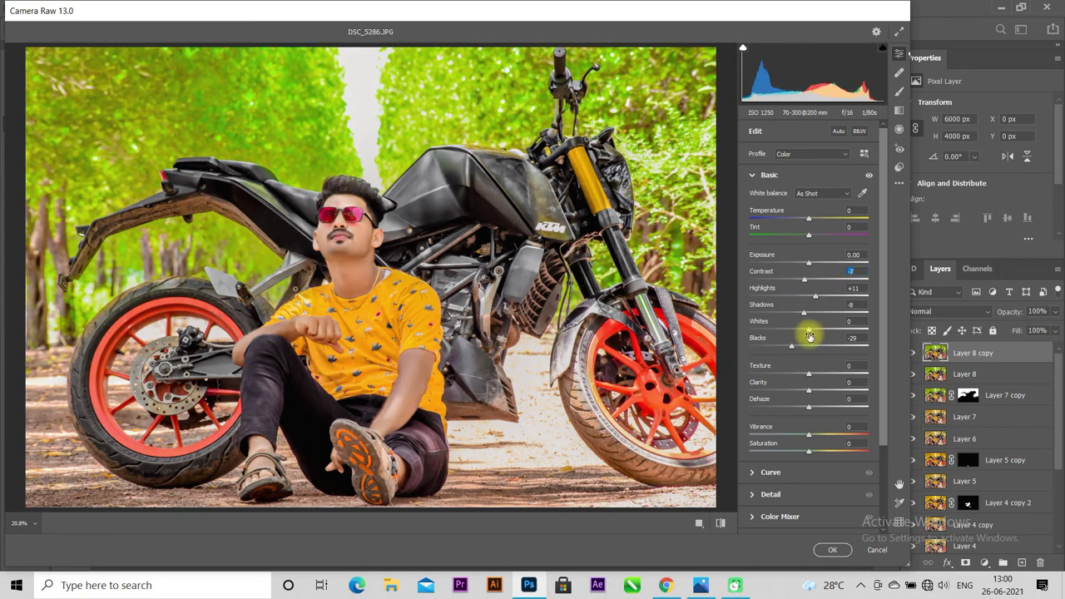
mouse_move(808, 408)
mouse_down()
mouse_move(821, 407)
mouse_move(758, 405)
mouse_move(854, 409)
mouse_move(804, 413)
mouse_up()
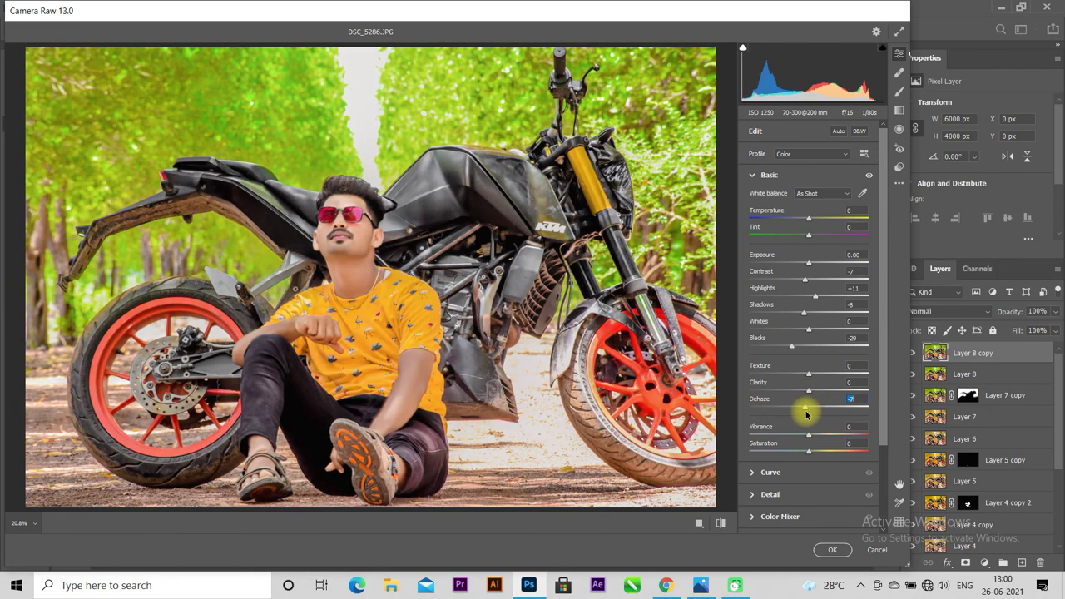
Step: Set Color Mixer Saturation +15 and Hue +58 for greener foliage, then apply the filter
click(753, 174)
click(754, 241)
mouse_move(808, 324)
mouse_down()
mouse_move(821, 321)
mouse_move(785, 323)
mouse_move(825, 324)
mouse_move(758, 325)
mouse_move(813, 329)
mouse_up()
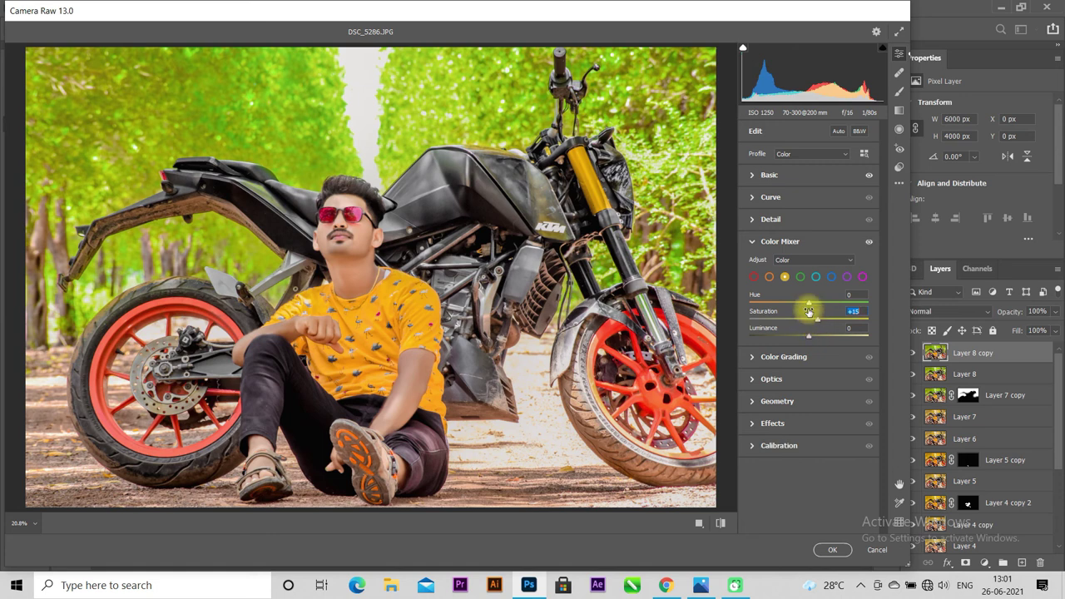
mouse_move(808, 302)
mouse_down()
mouse_move(852, 312)
mouse_move(832, 310)
mouse_move(852, 310)
mouse_move(843, 306)
mouse_up()
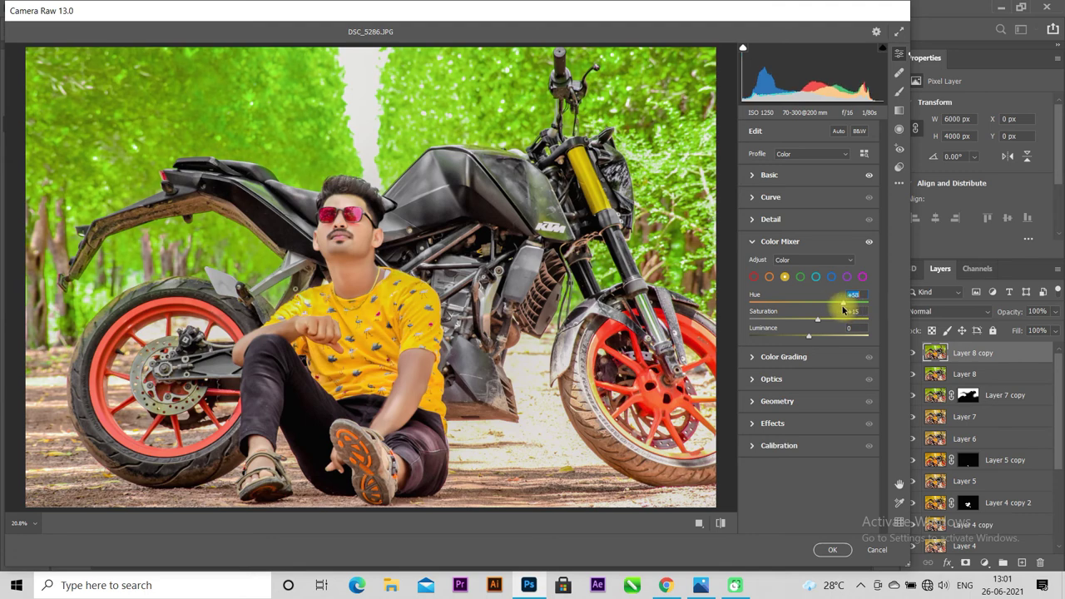
click(833, 551)
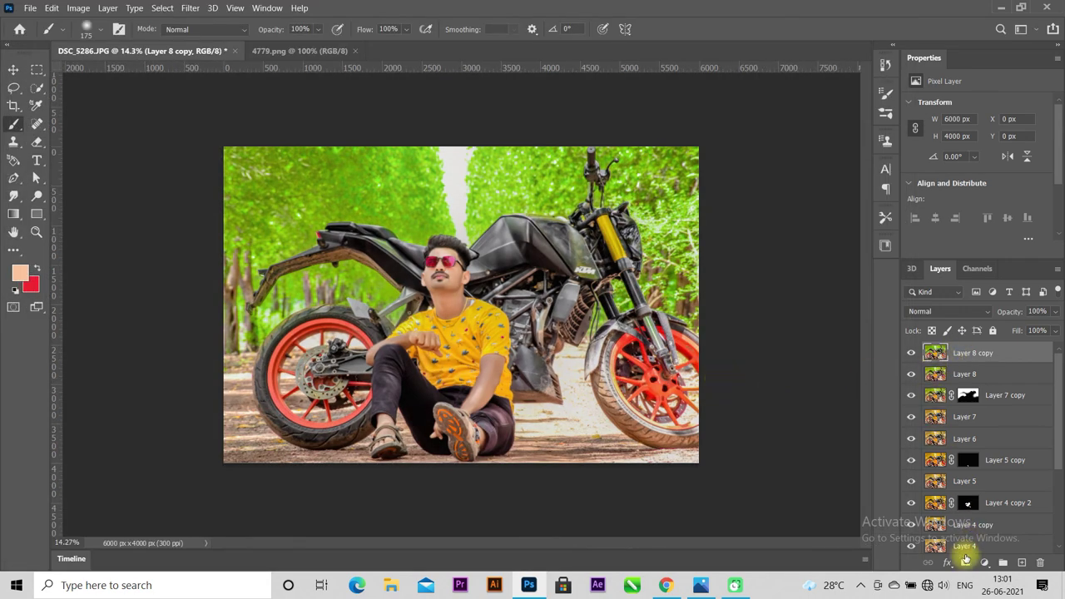
Step: Mask Layer 8 copy and paint out its grade on the man's arm and shirt, then merge into Layer 9
click(965, 562)
scroll(481, 368, up, 4)
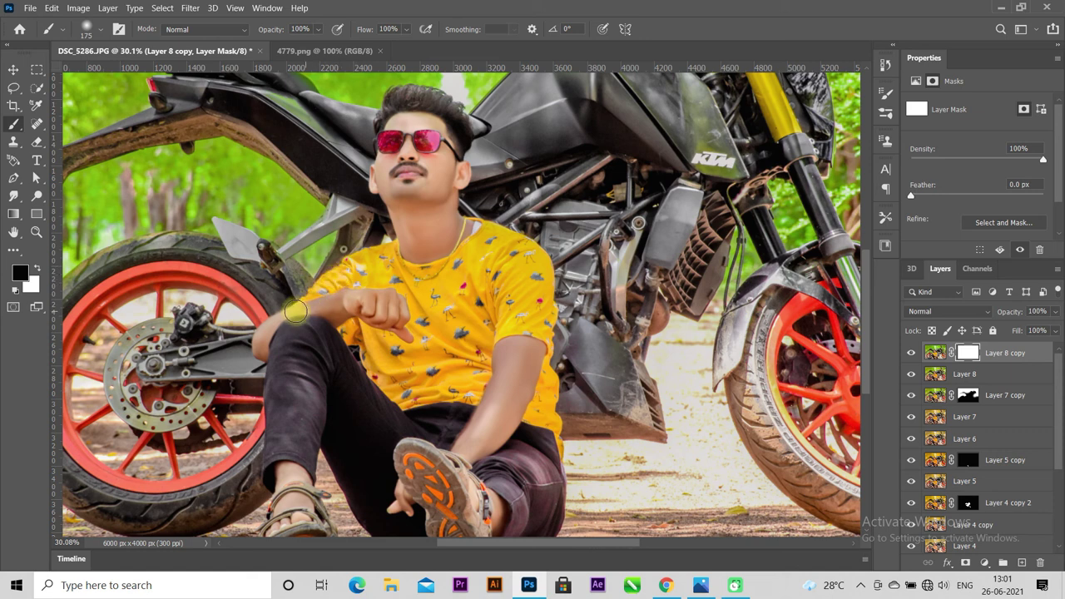
mouse_move(393, 292)
mouse_down()
mouse_move(416, 337)
mouse_move(441, 257)
mouse_move(499, 250)
mouse_move(533, 341)
mouse_move(460, 375)
mouse_move(524, 415)
mouse_move(520, 246)
mouse_move(497, 241)
mouse_move(435, 274)
mouse_move(380, 270)
mouse_move(325, 314)
mouse_move(371, 387)
mouse_move(422, 415)
mouse_move(490, 382)
mouse_up()
key(ctrl+0)
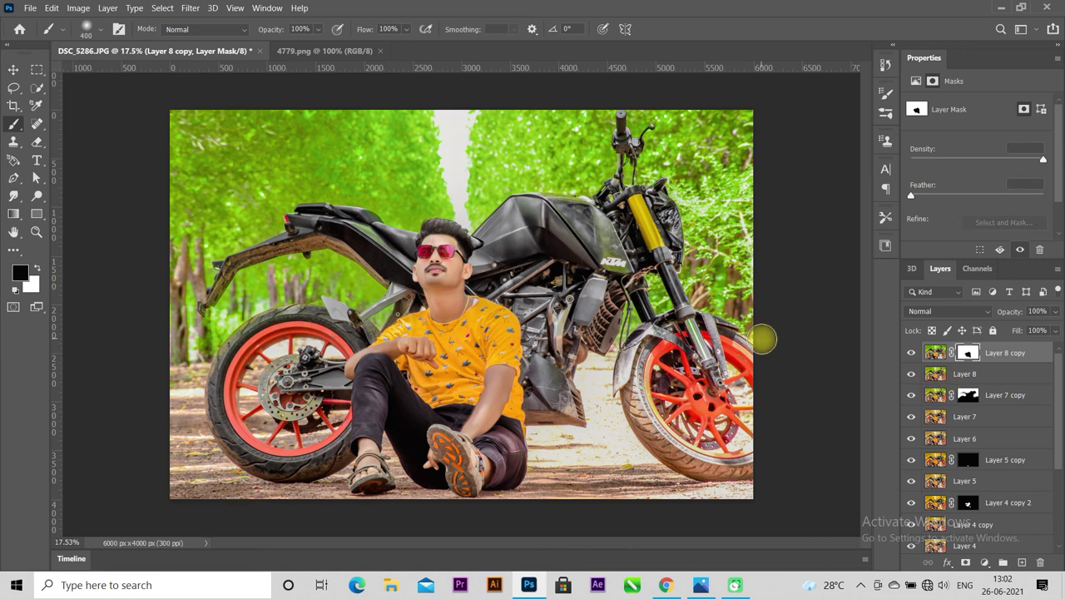
key(ctrl+alt+shift+e)
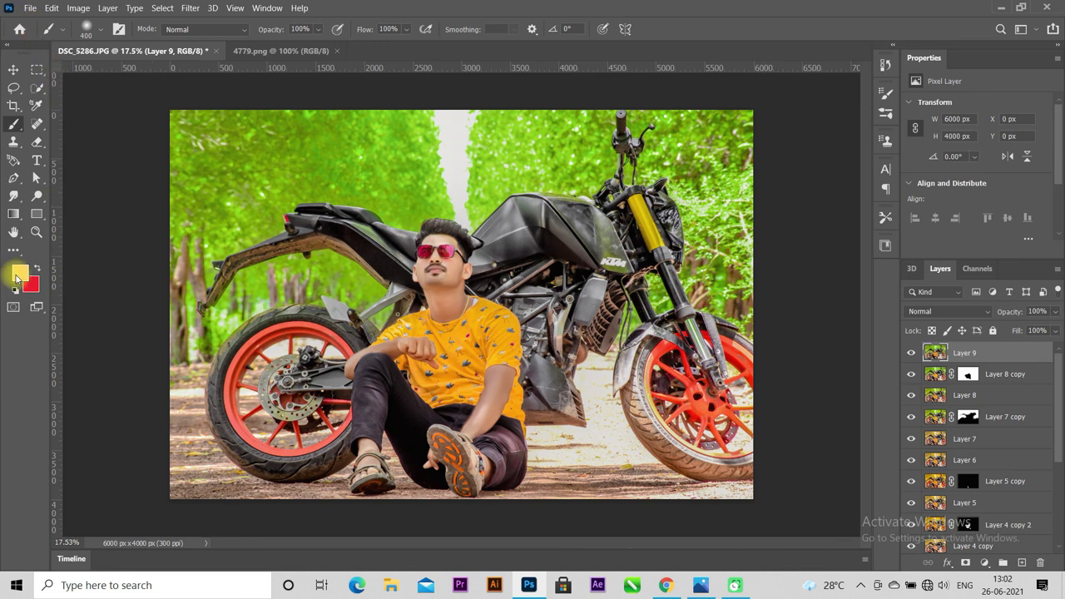
Step: Set the foreground colour to white and create a new empty Layer 10
click(20, 273)
drag(737, 242, 698, 182)
click(996, 184)
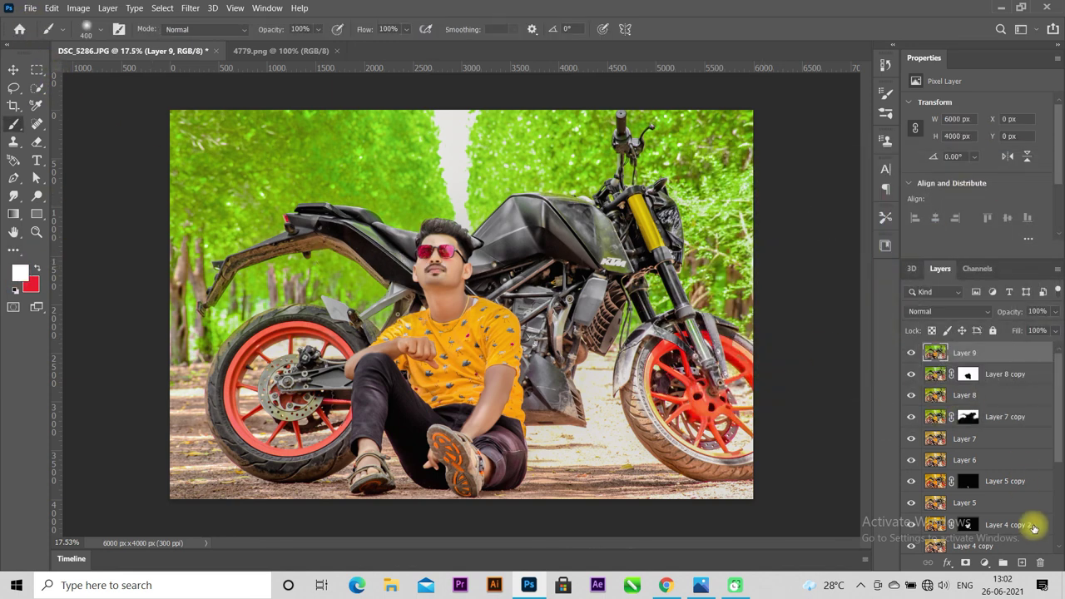
click(1022, 562)
Step: Draw a white radial gradient glow over the top-left trees and set the layer's Fill to 68%
click(14, 214)
click(52, 208)
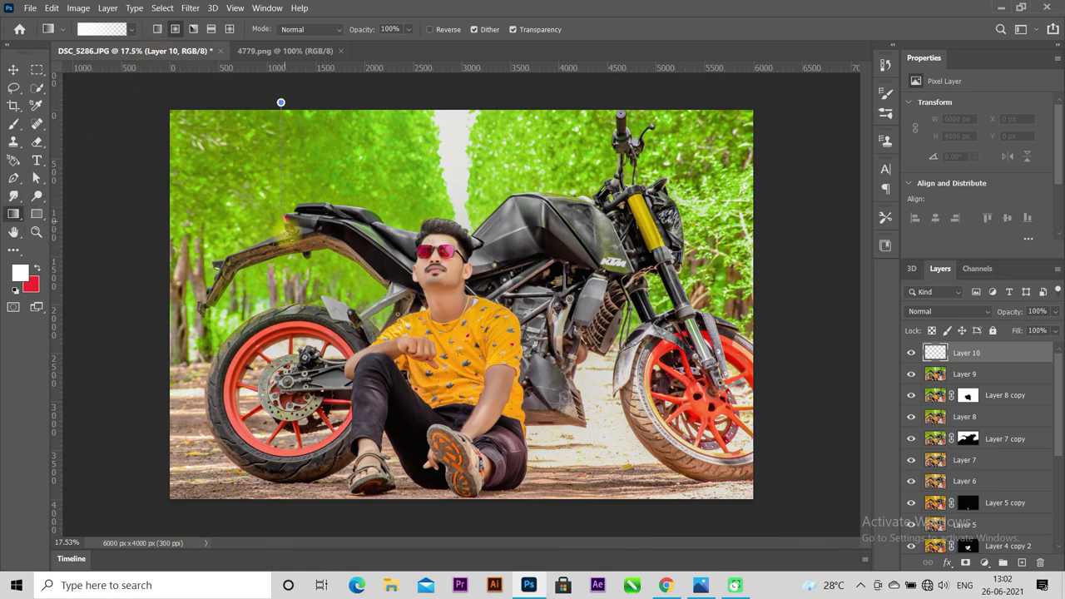
drag(281, 102, 349, 221)
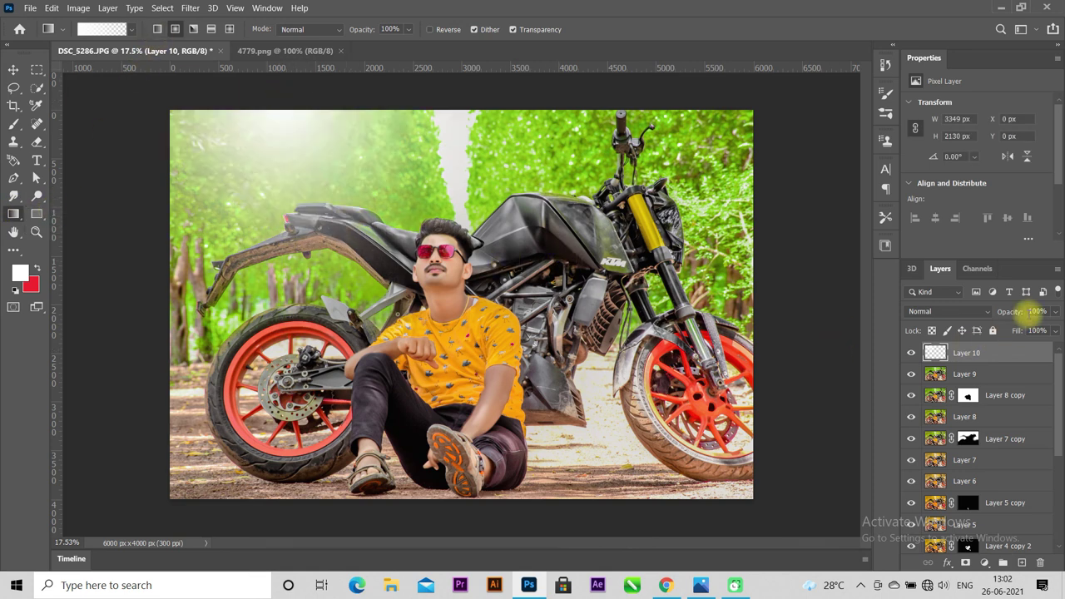
click(1055, 331)
drag(1053, 347, 1034, 348)
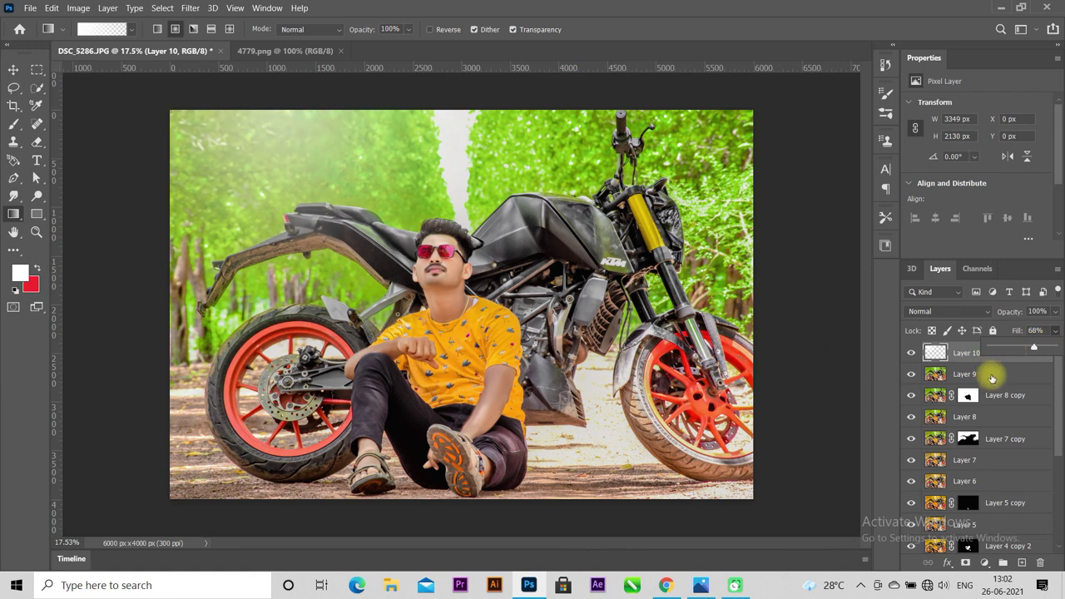
click(989, 360)
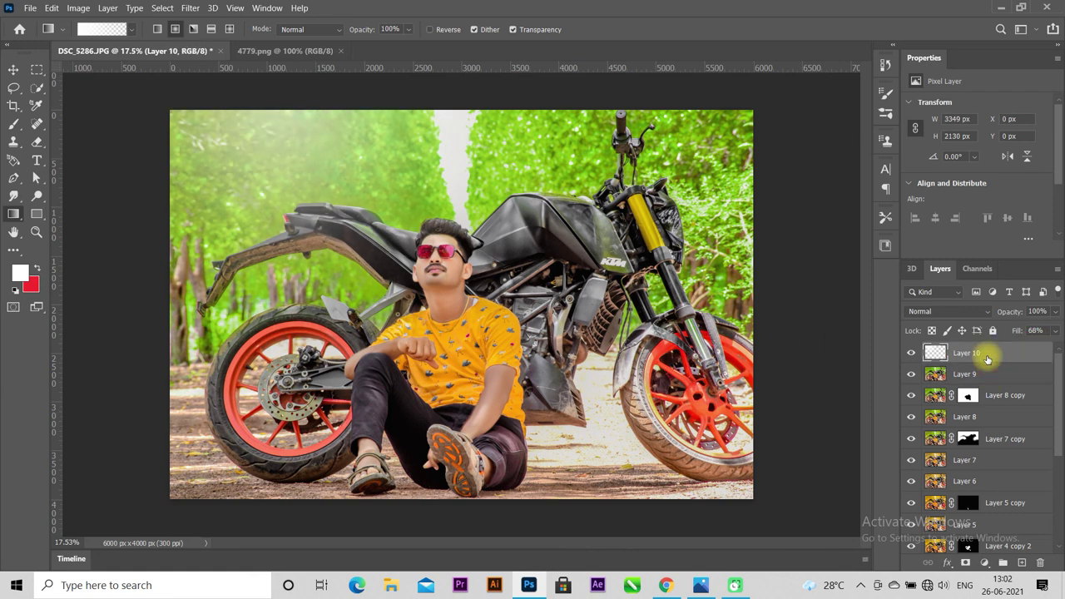